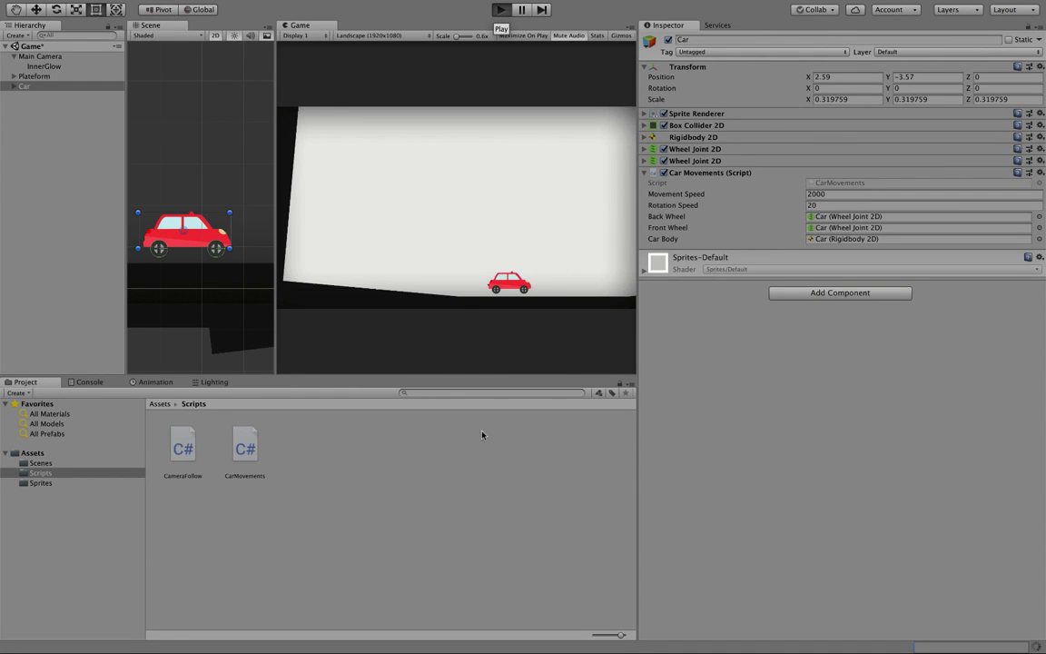
Enter Play mode and drive the car forward, right up the ramp
key("ctrl+p")
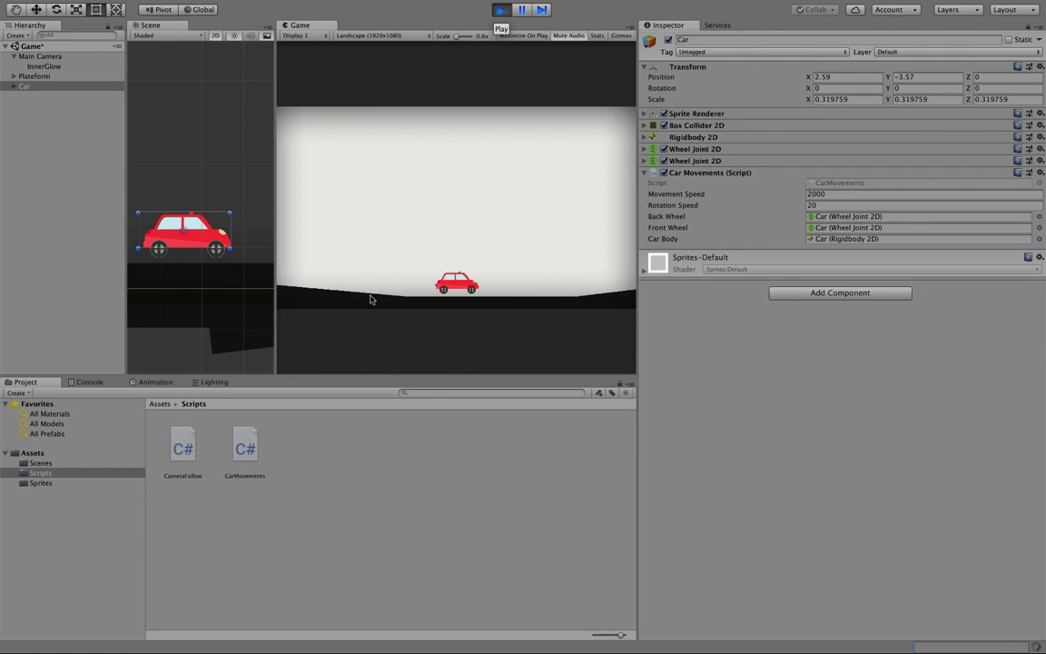
key("Right")
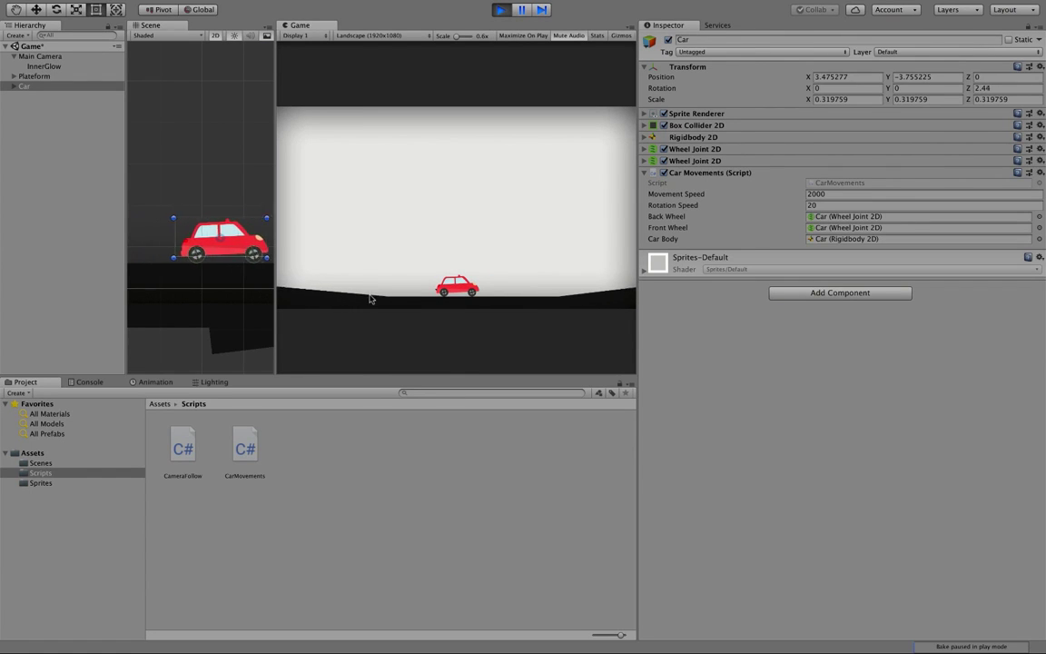
key("Right")
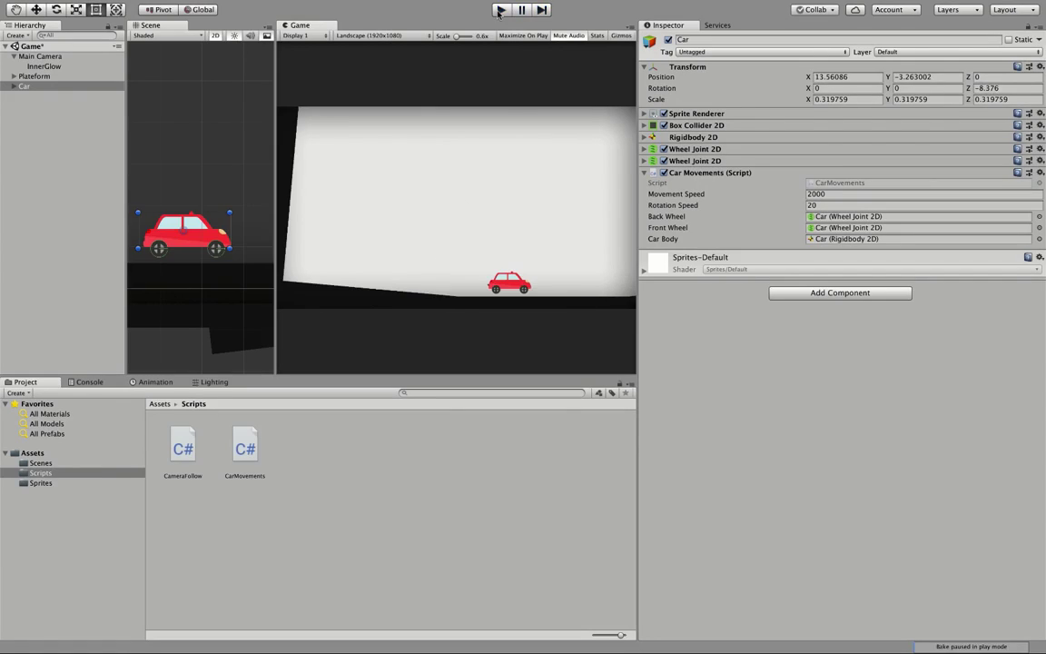
Restart Play mode and drive the car backward to the left
left_click(500, 10)
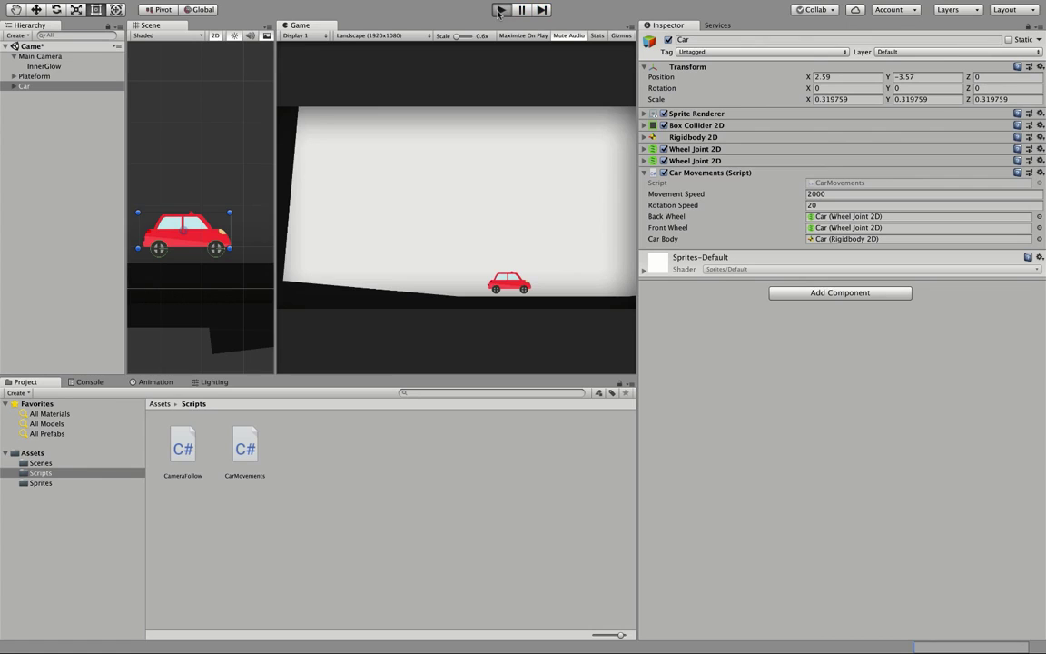
left_click(499, 10)
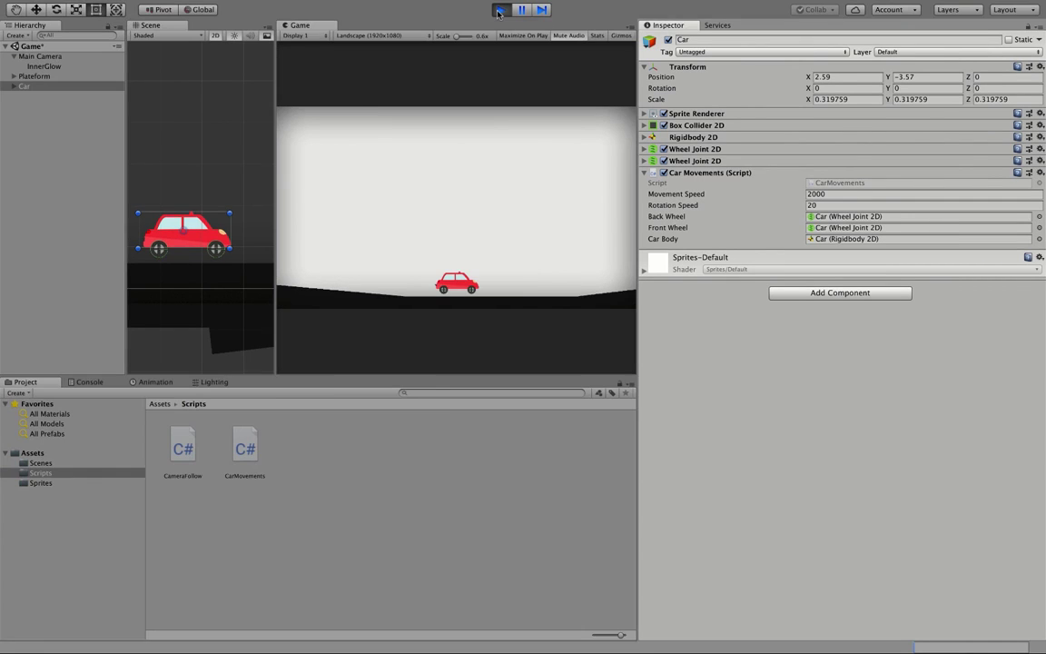
key("Left")
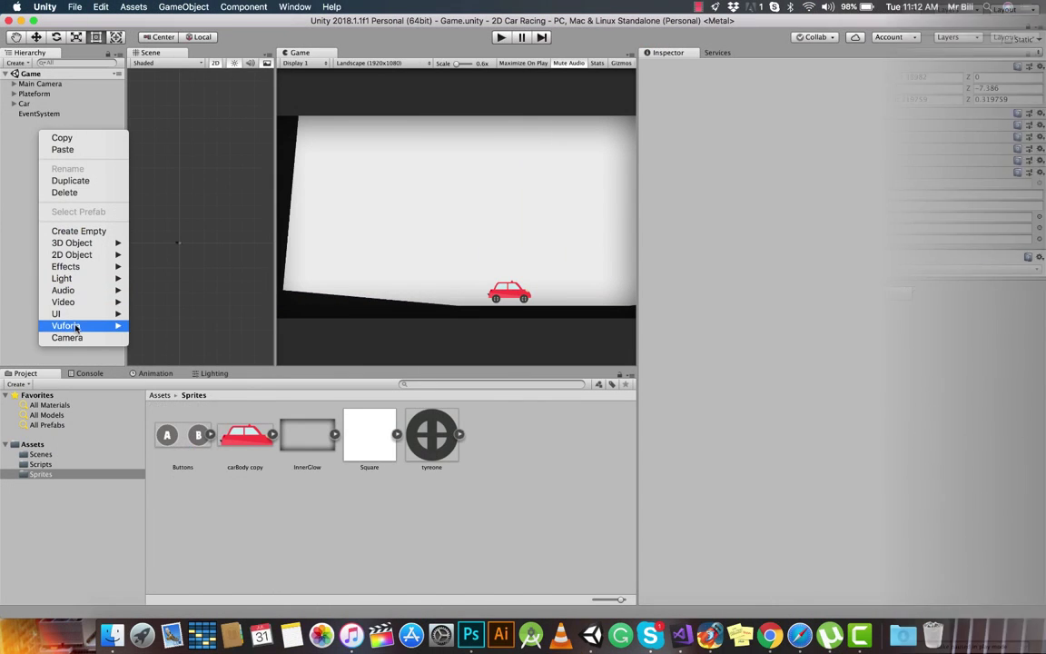
Add a UI Button and rename its new Canvas to UIManager
mouse_move(56, 314)
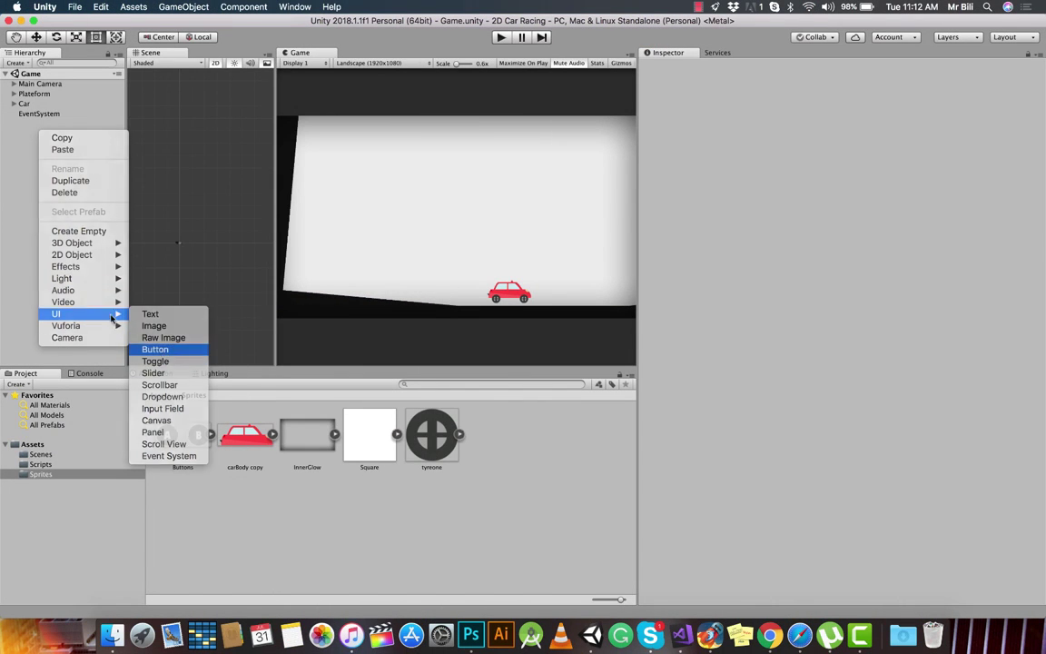
left_click(154, 348)
left_click(30, 124)
key("Return")
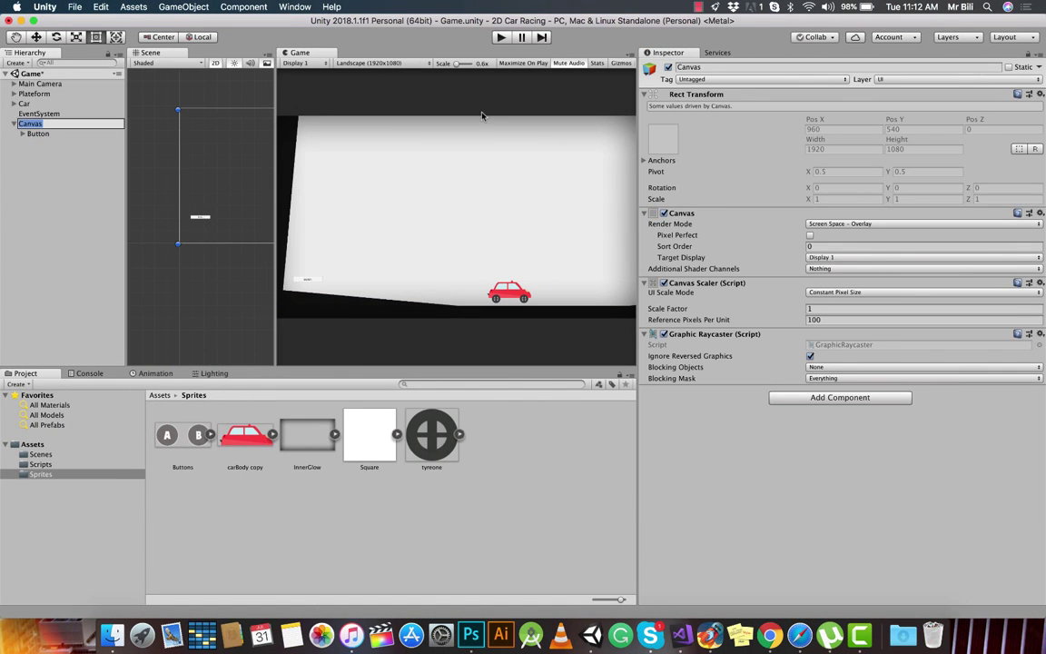
type("UIM")
key("Return")
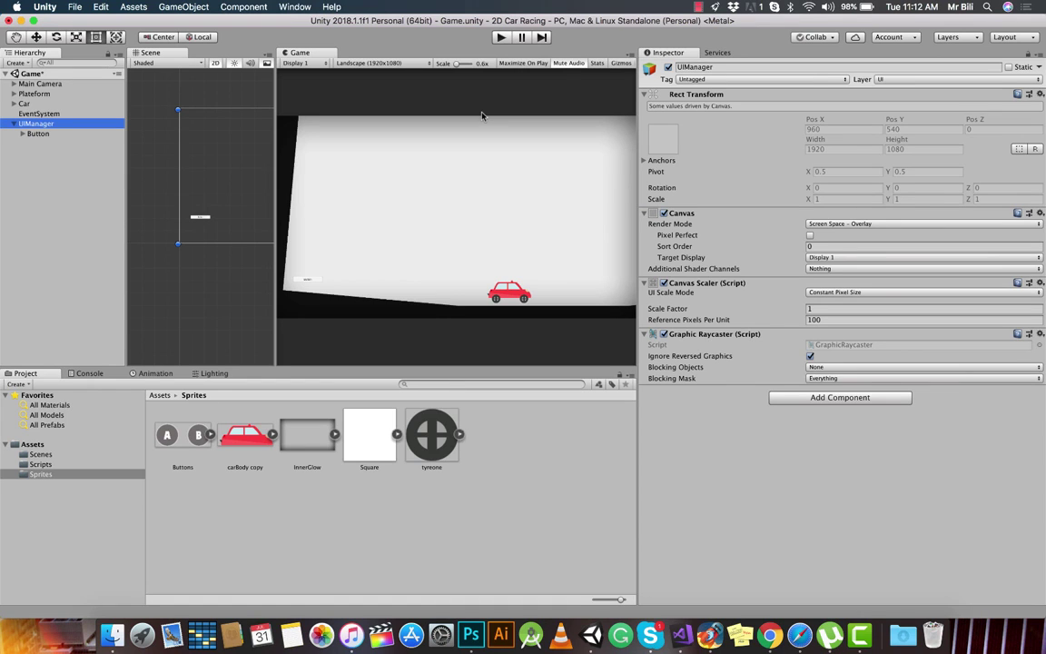
Delete the button's Text child
left_click(23, 133)
left_click(27, 142)
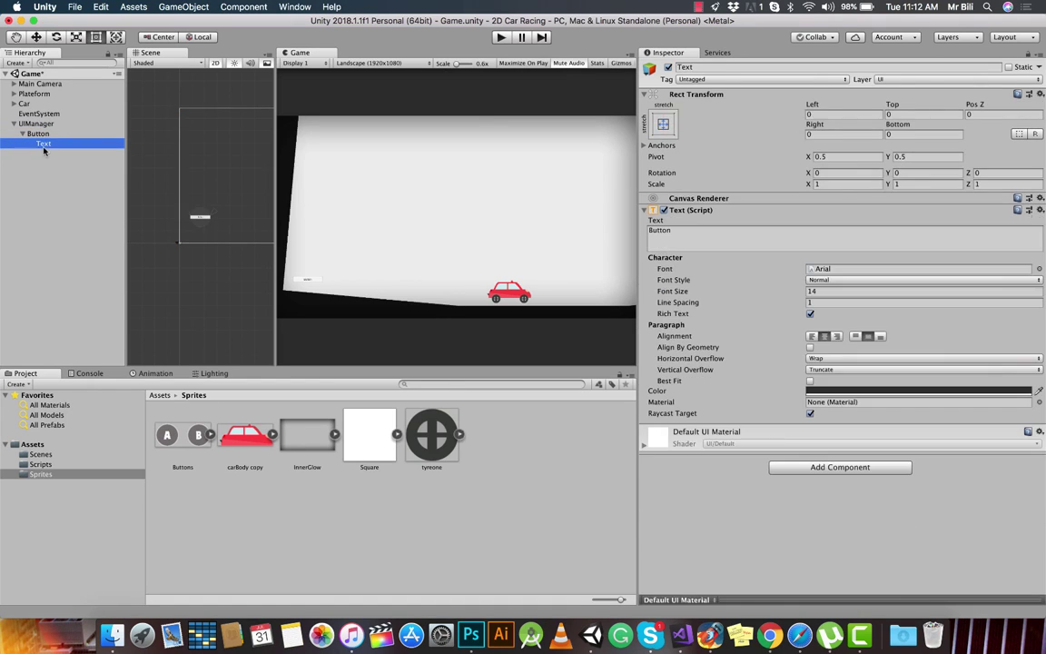
key("super+BackSpace")
Rename the button to Race and set its Source Image to the Buttons_0 sprite
left_click(37, 134)
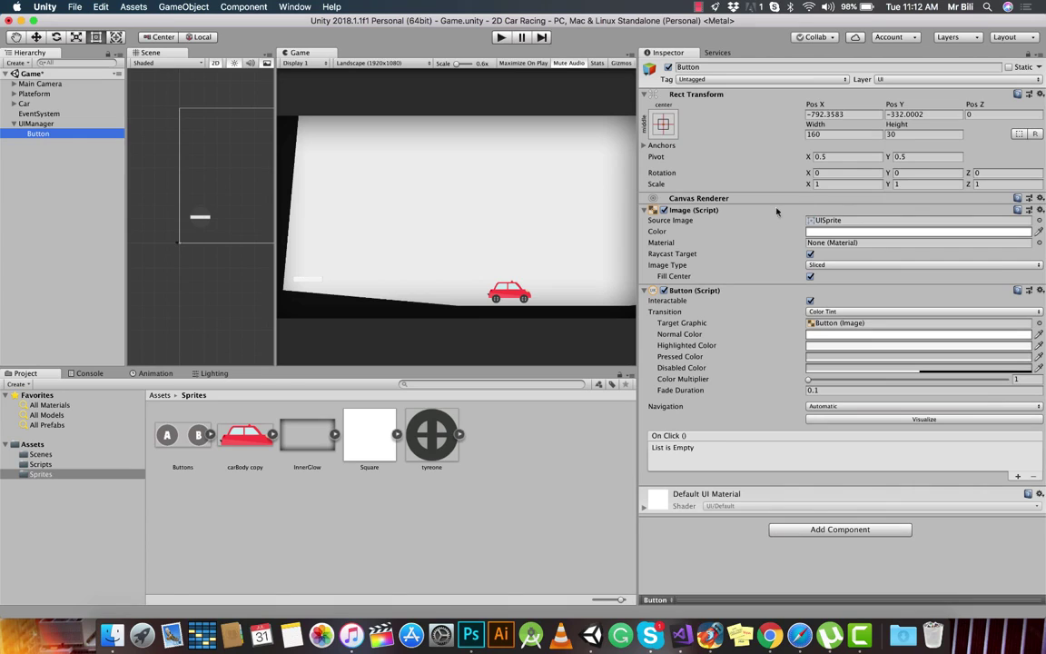
left_click(759, 68)
type("Race")
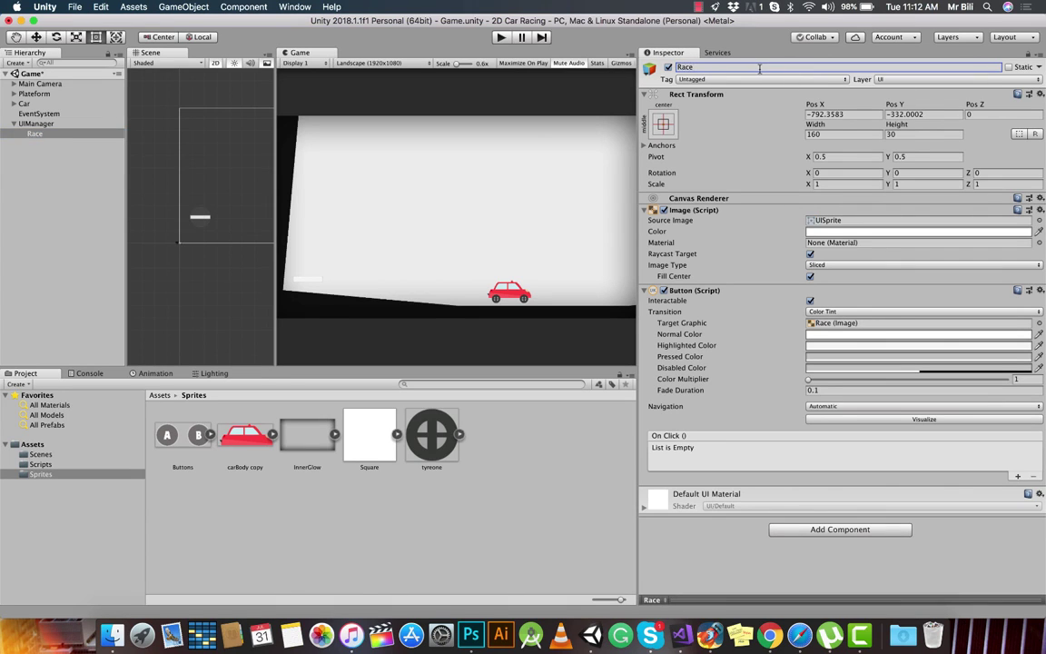
left_click(56, 151)
left_click(45, 133)
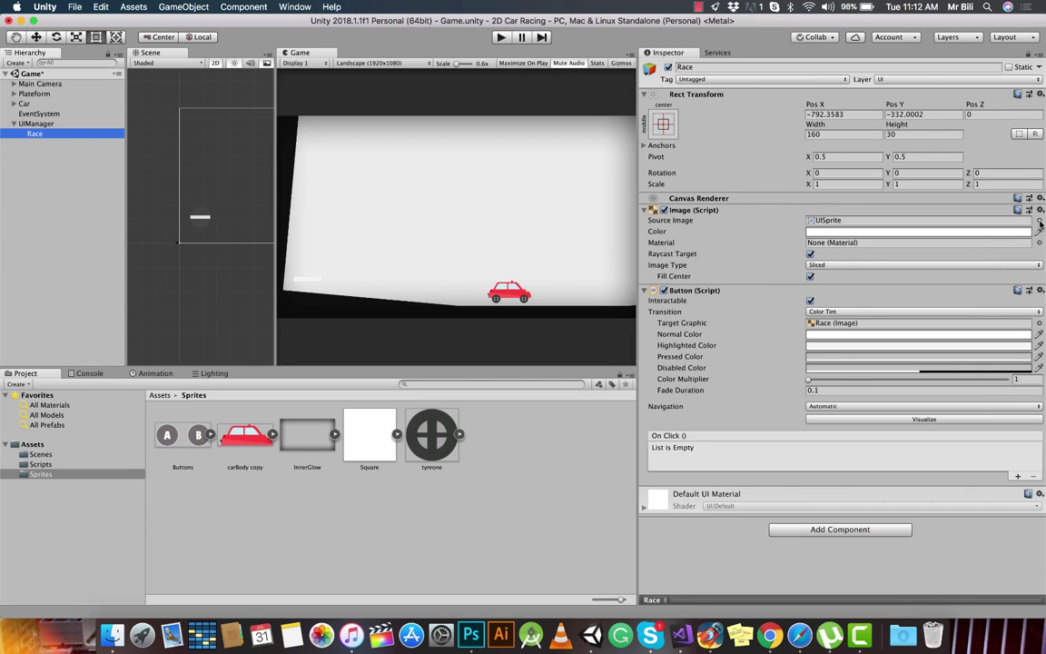
left_click(1039, 219)
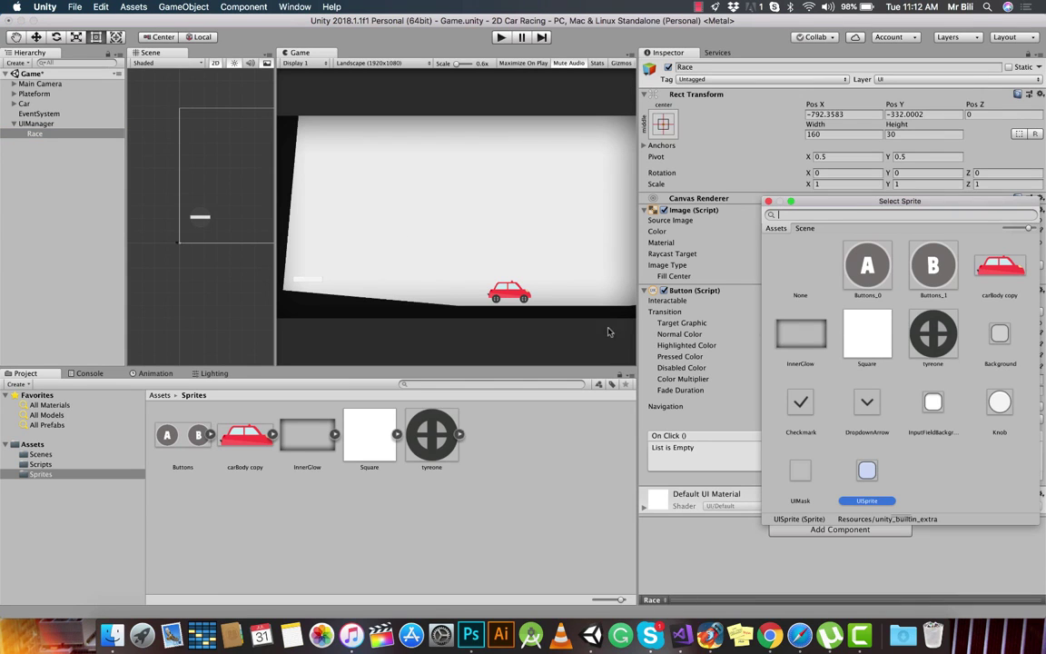
double_click(858, 268)
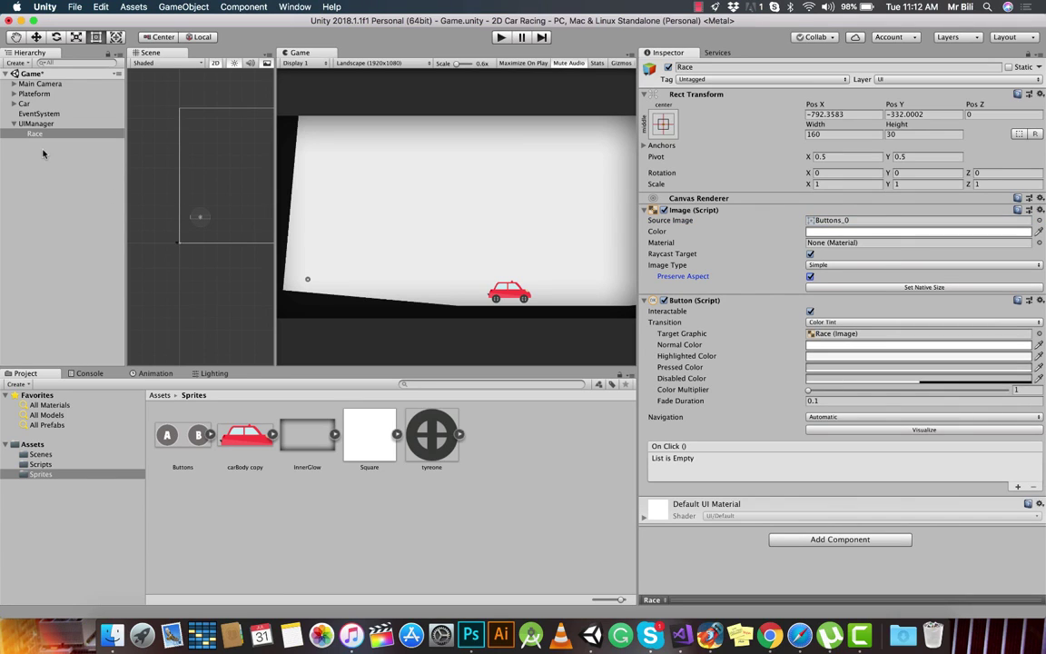
Size the Race button to its native 316×316 and anchor it bottom-right
left_click(891, 287)
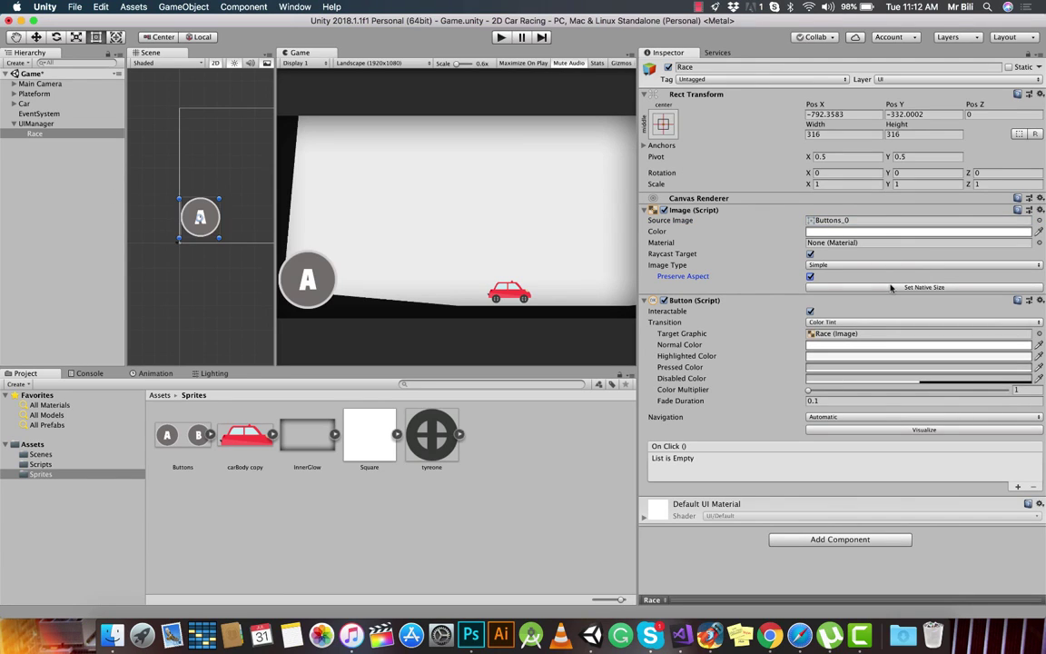
left_click(36, 134)
key("w")
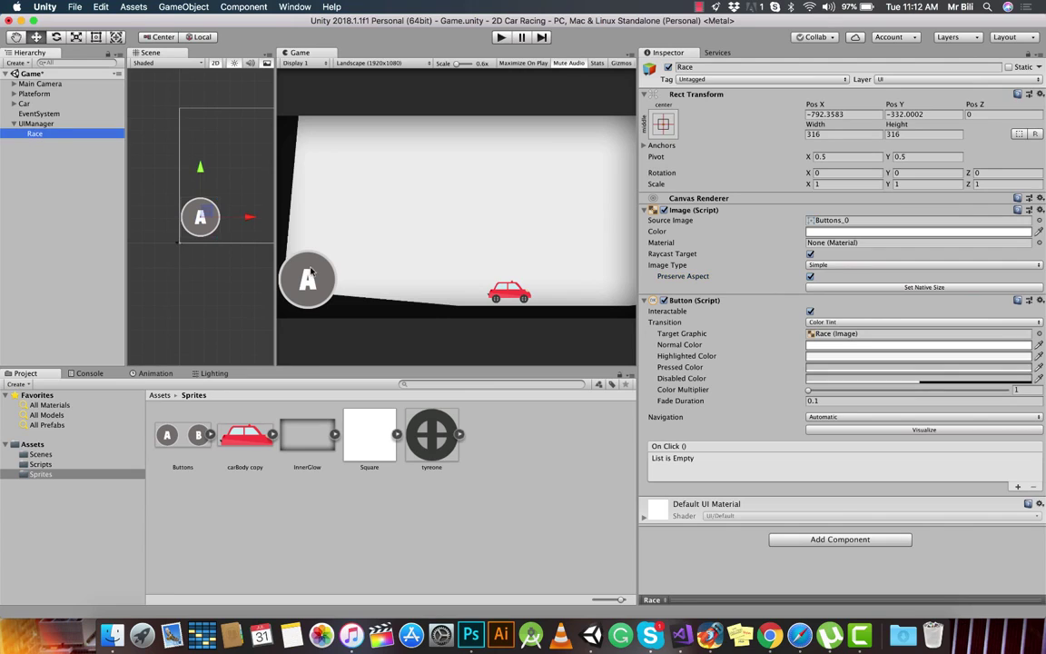
left_click(663, 125)
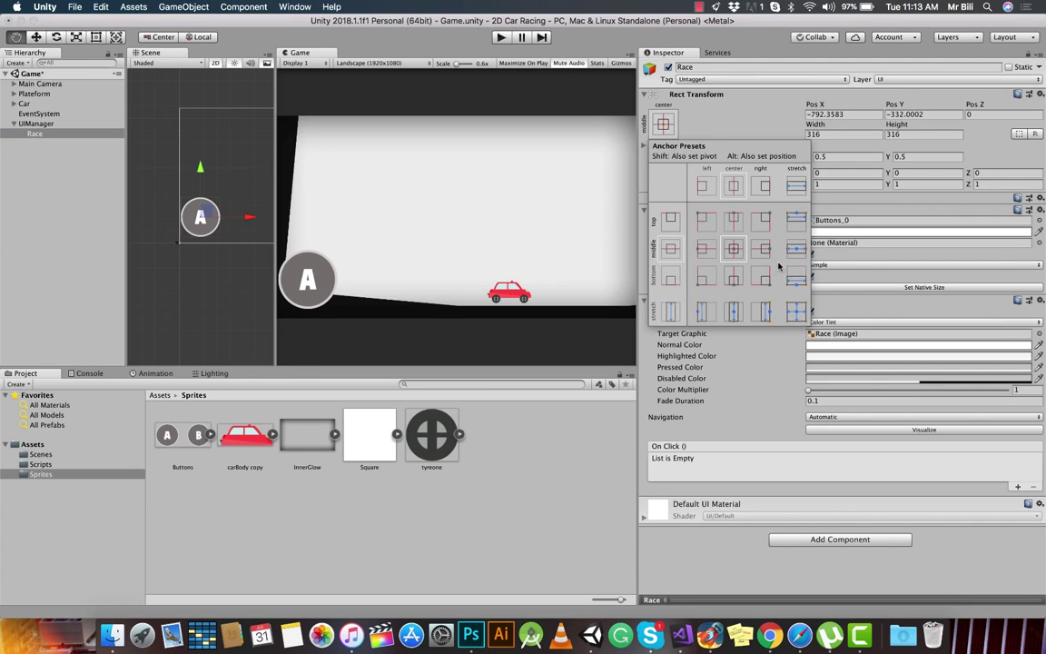
left_click(765, 278, "alt+shift")
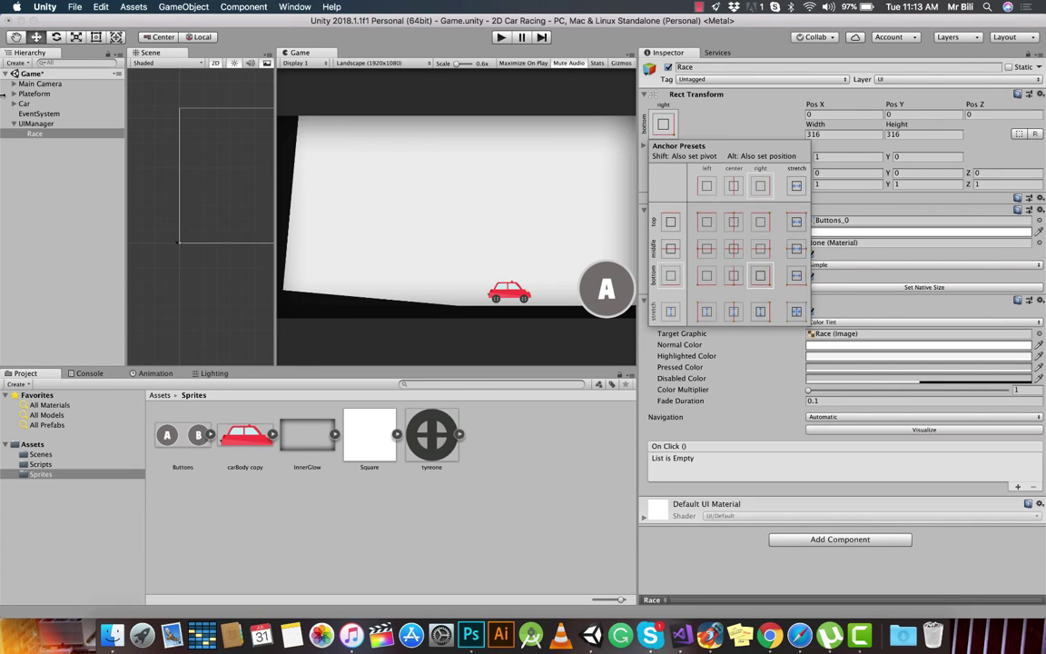
left_click(36, 133)
Duplicate it as Brake, anchored bottom-left, with the Buttons_1 B sprite
key("super+d")
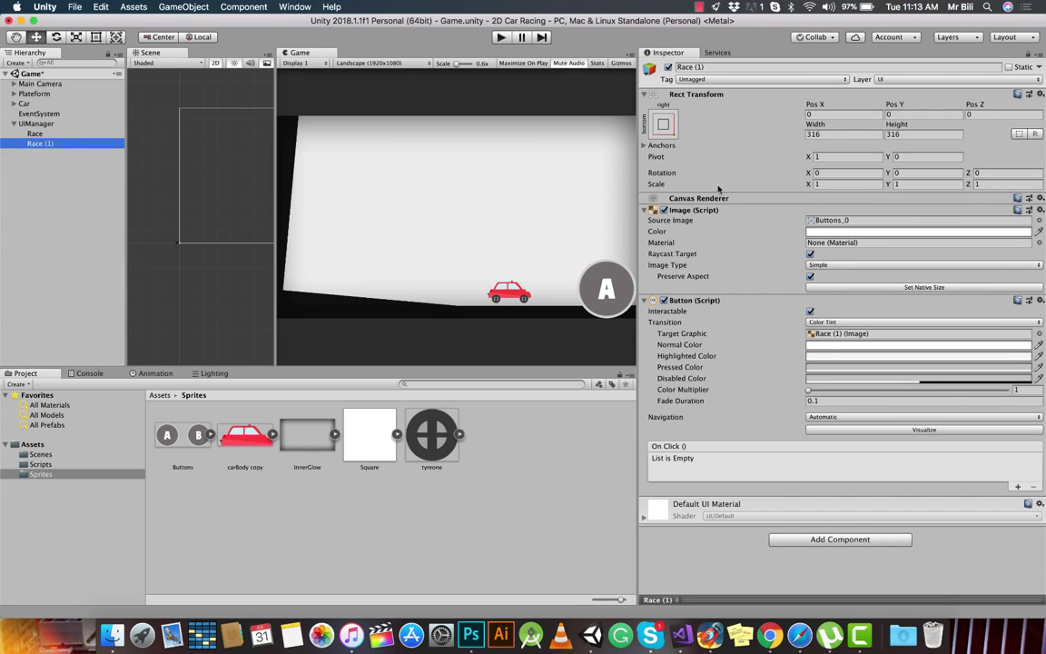
left_click(663, 122)
left_click(706, 275, "alt+shift")
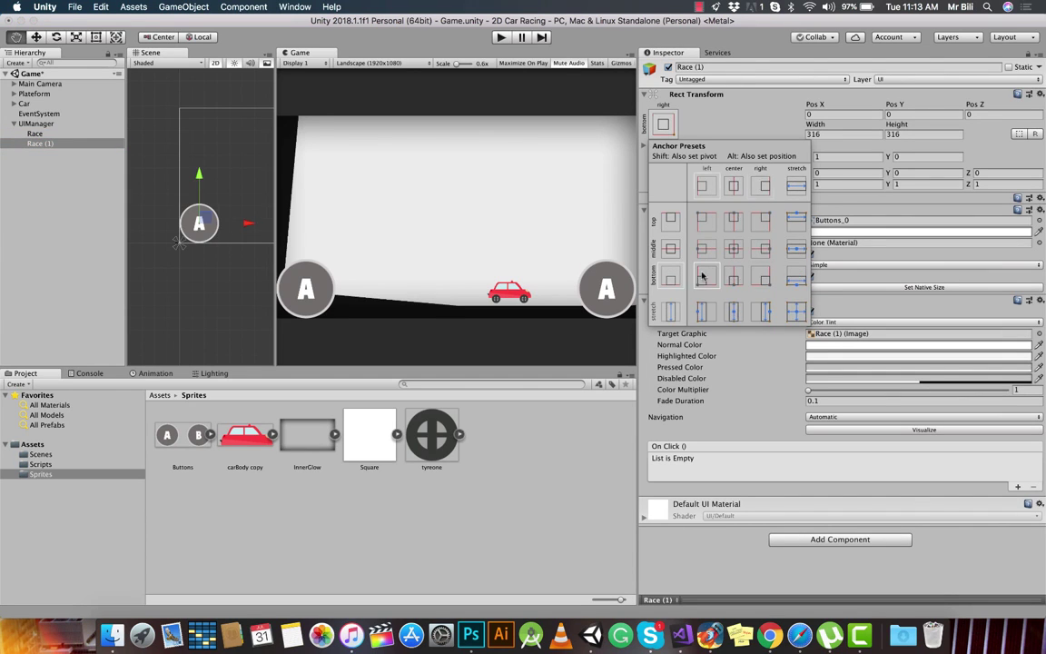
left_click(868, 66)
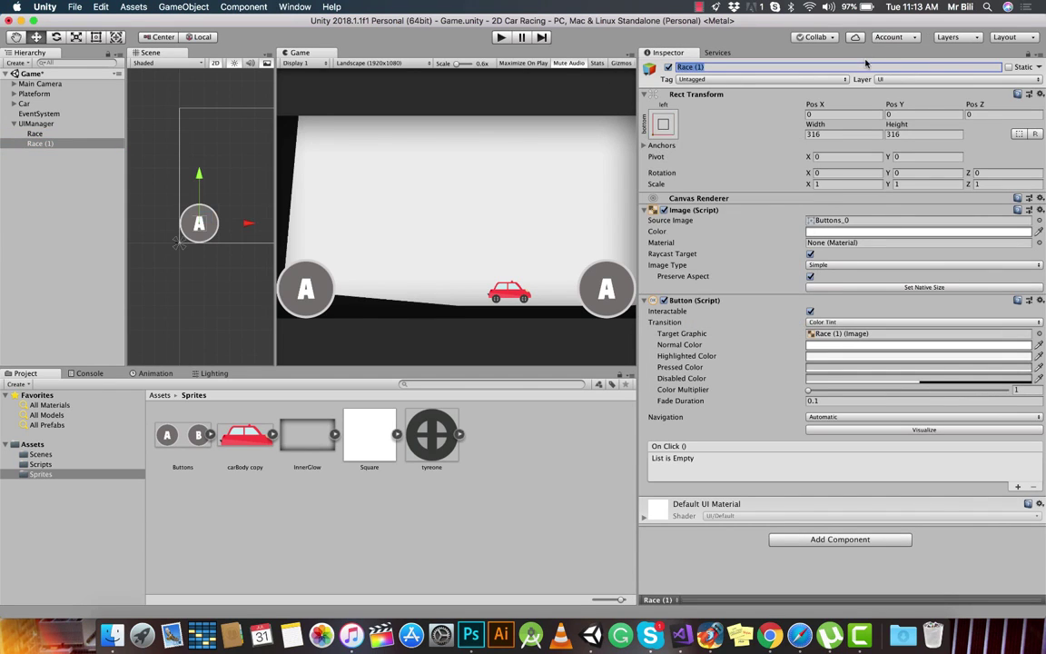
type("Brake")
key("Return")
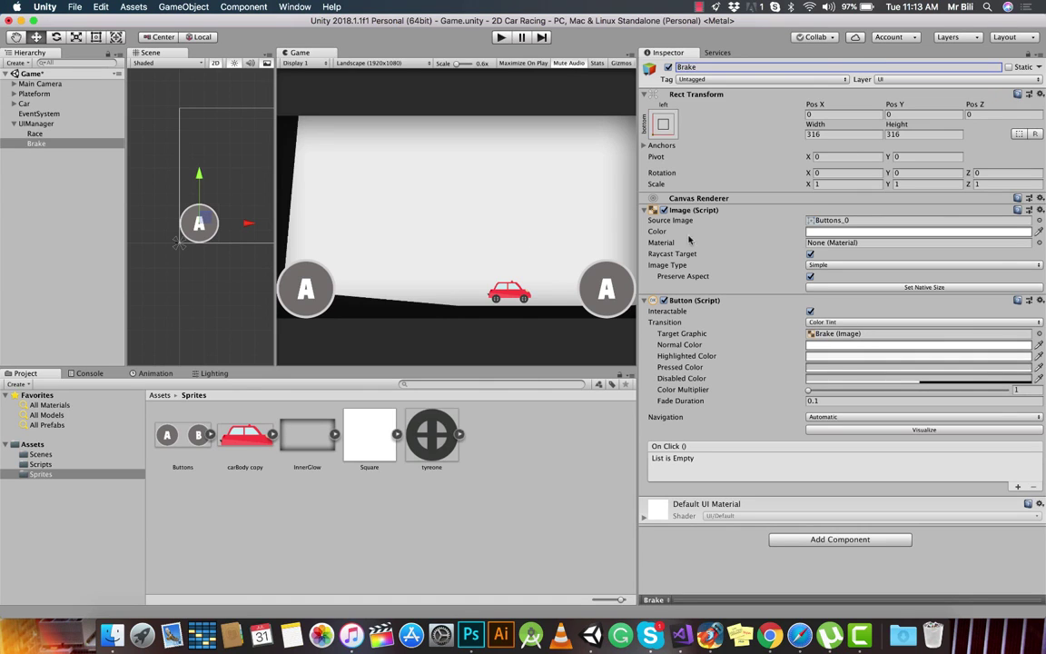
left_click(1041, 223)
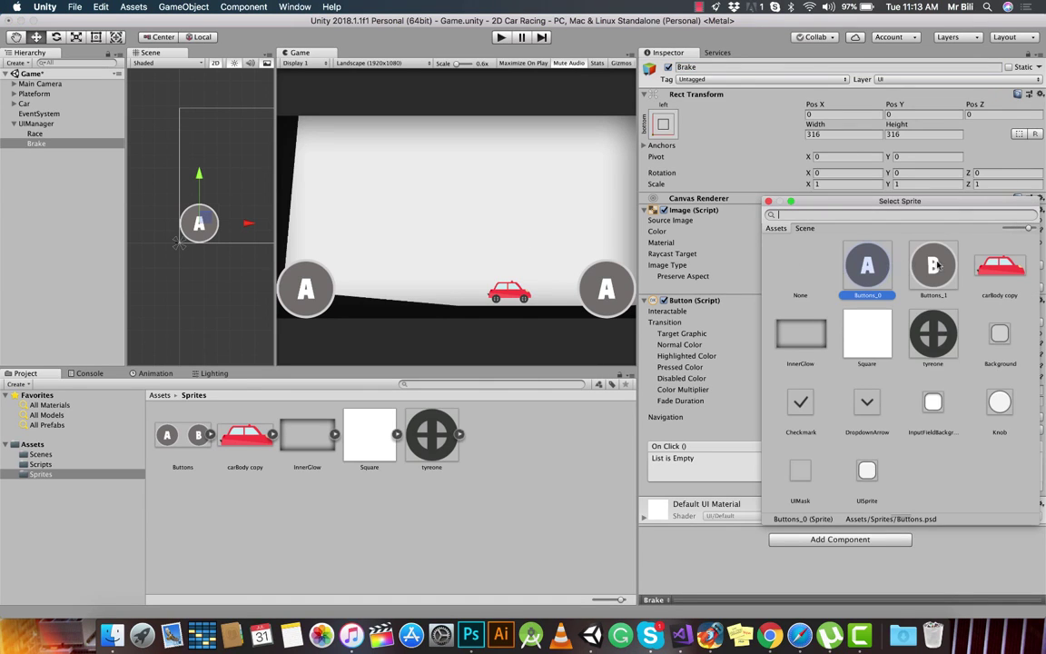
double_click(868, 262)
Make both the Race and Brake buttons semi-transparent
left_click(35, 134, "shift")
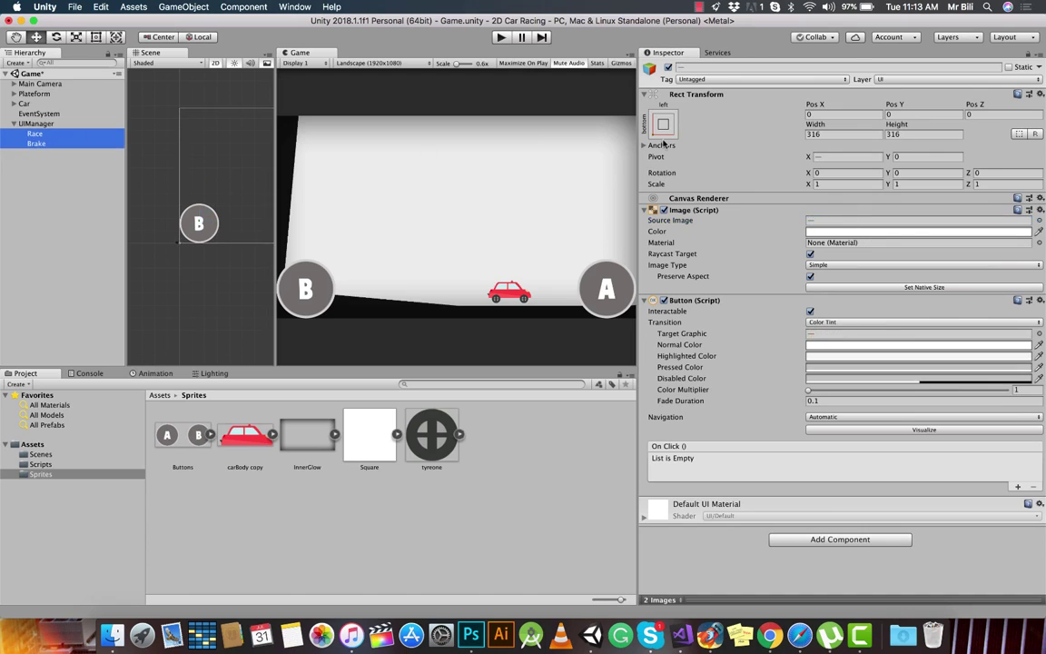
left_click(826, 232)
left_click(732, 364)
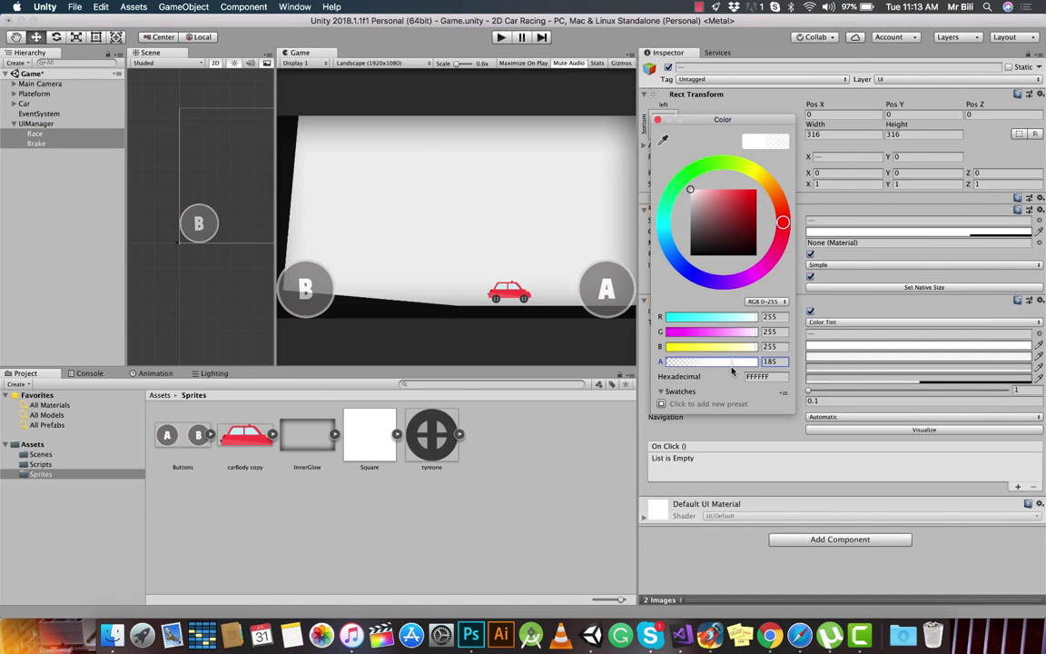
left_click(76, 38)
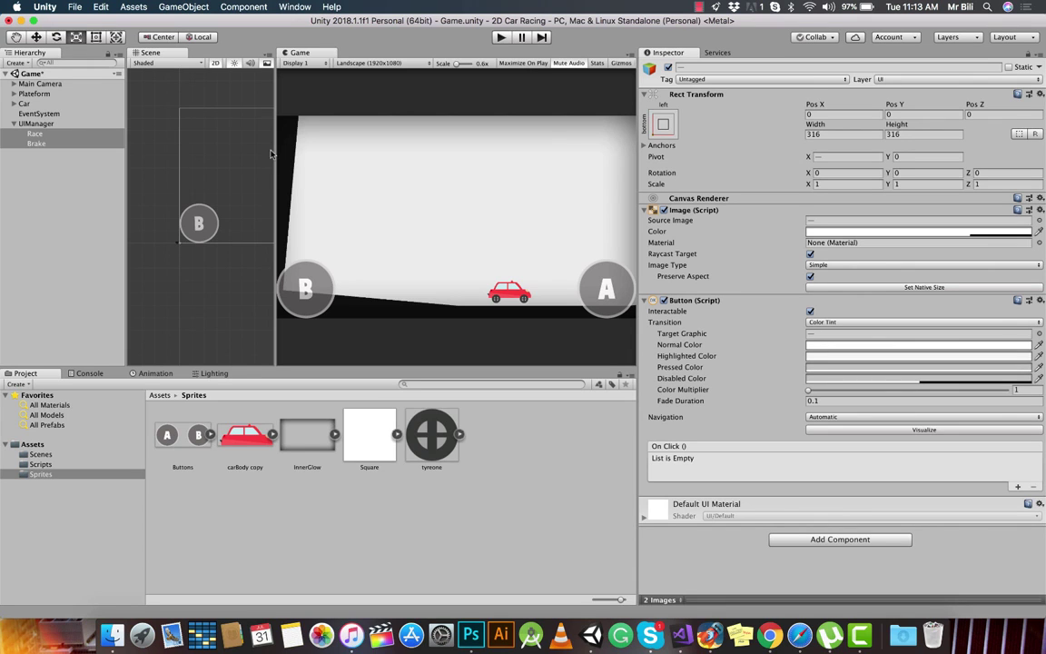
Dock the Game view beside the Scene view and place Race at Pos X -50, Pos Y 50
left_click_drag(272, 150, 421, 150)
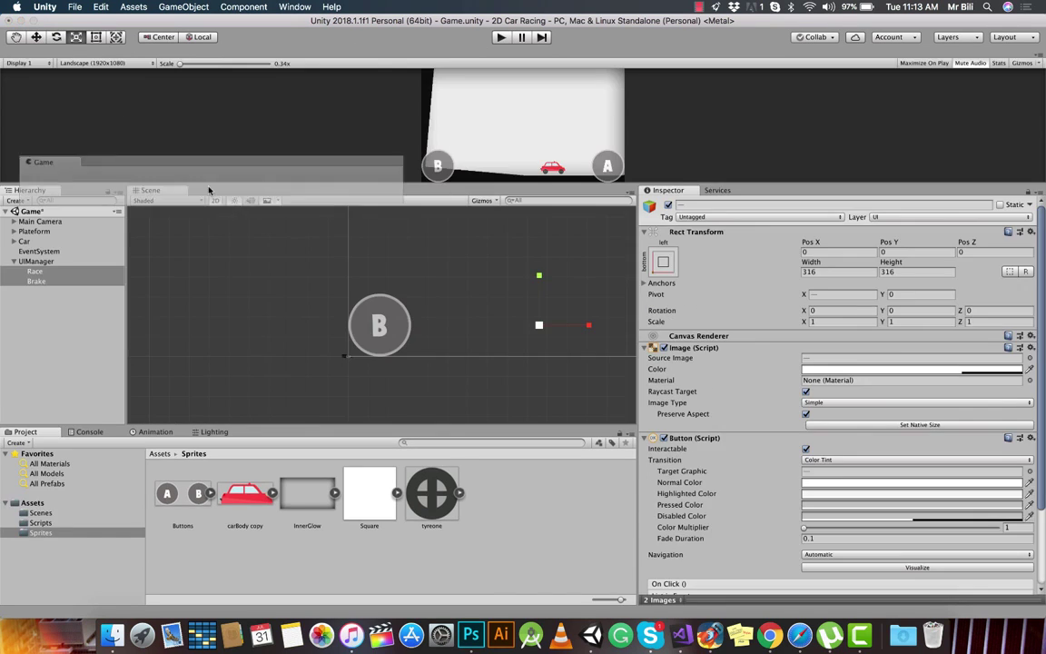
left_click_drag(449, 52, 215, 51)
type("50")
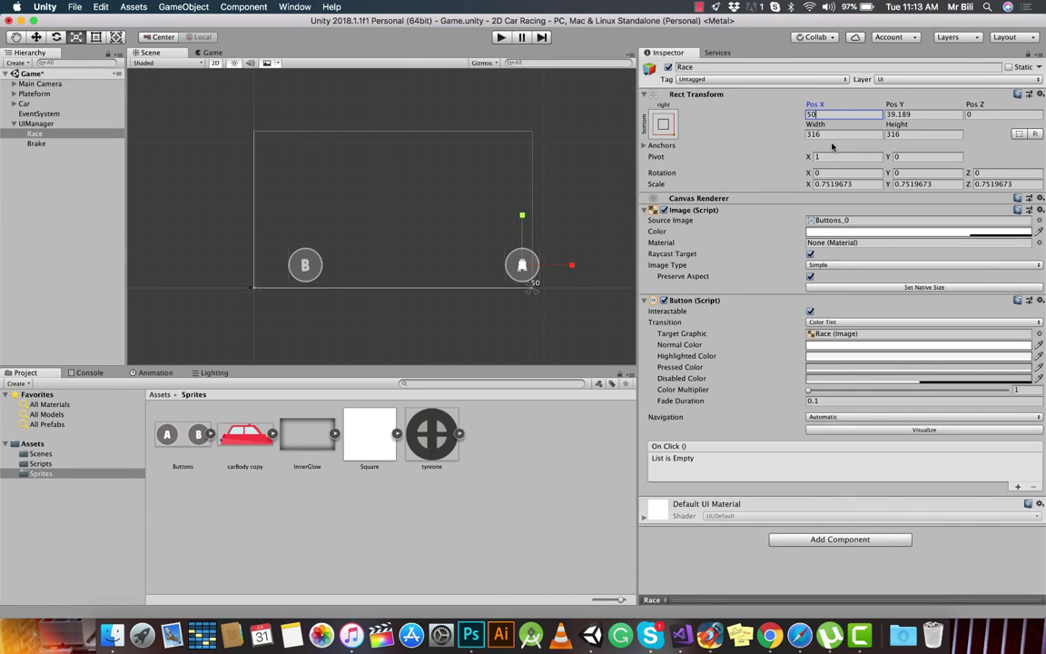
key("BackSpace")
key("BackSpace")
type("50")
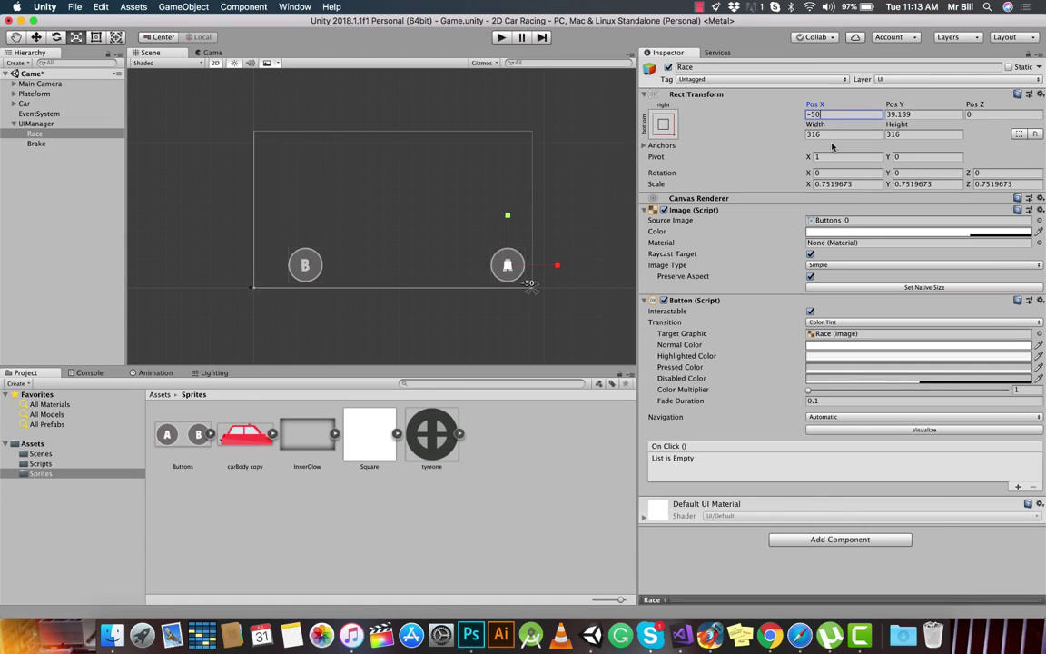
key("Tab")
type("50")
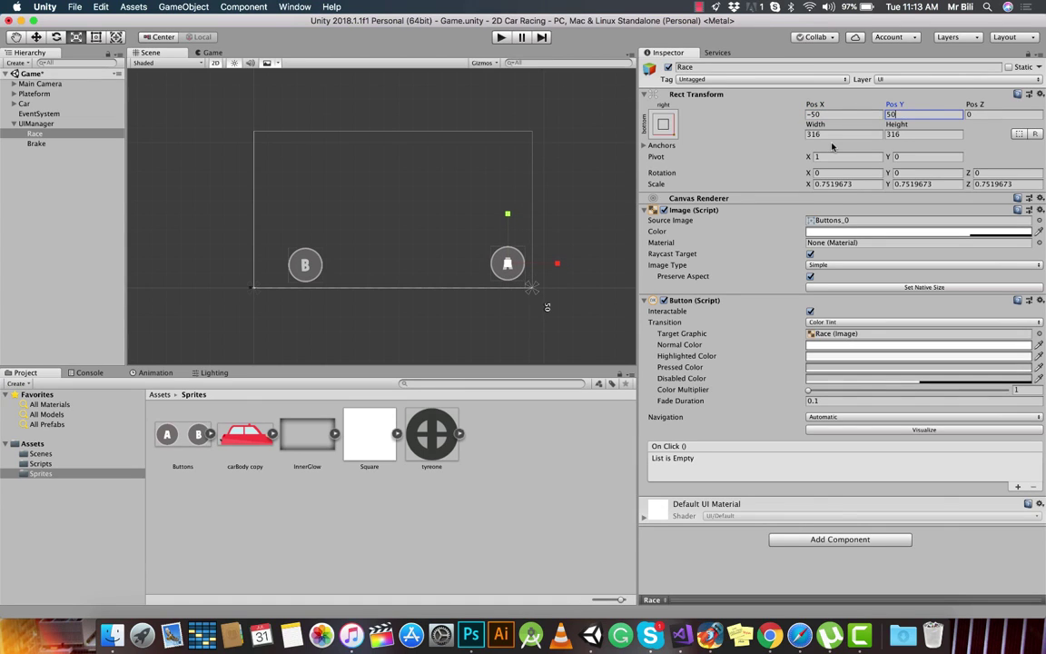
Place Brake at Pos X 50, Pos Y 50 and preview both buttons in the Game view
left_click(36, 143)
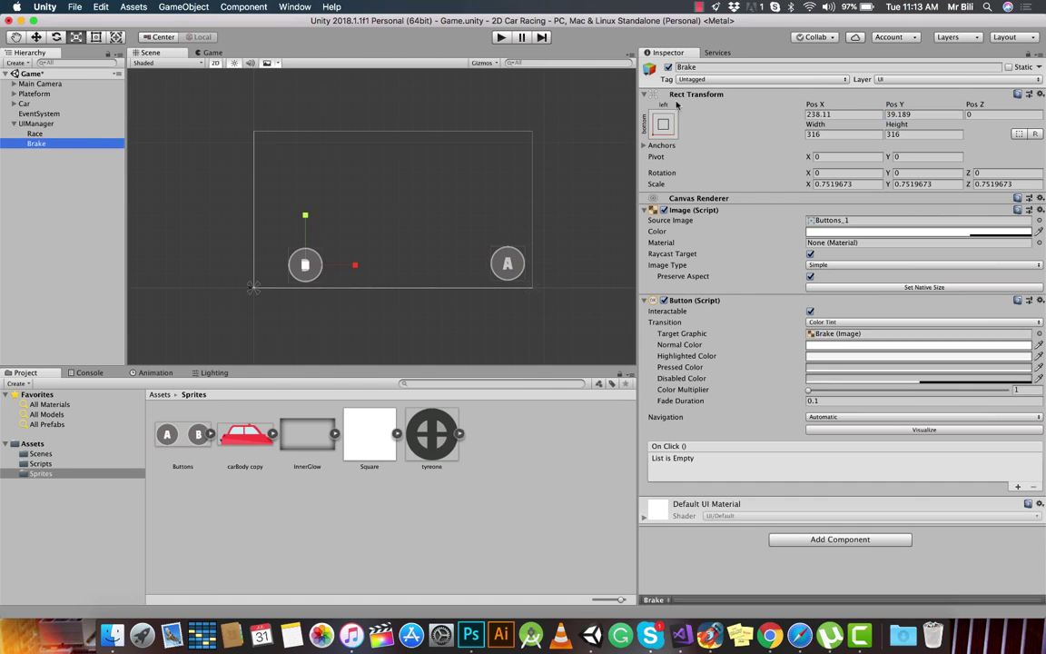
left_click(830, 114)
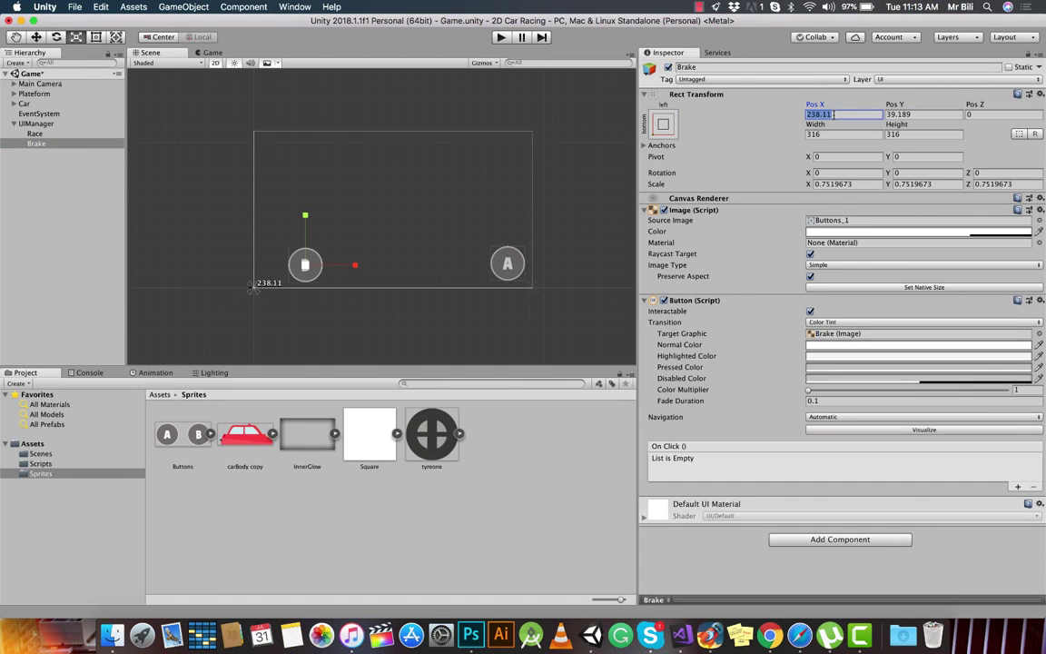
type("50")
key("Tab")
type("50")
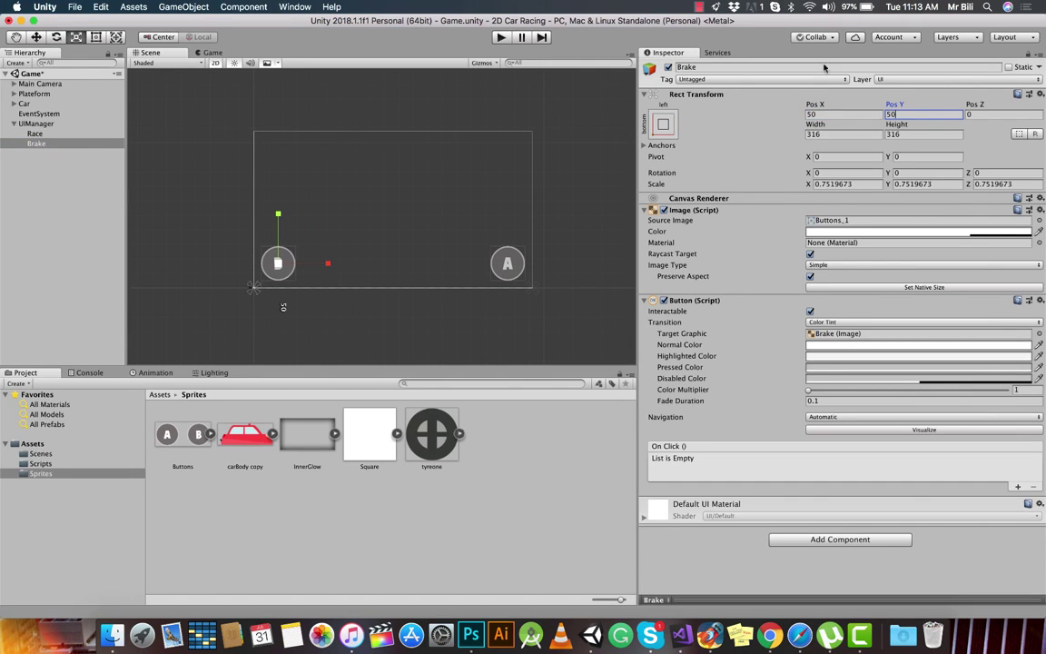
left_click(208, 52)
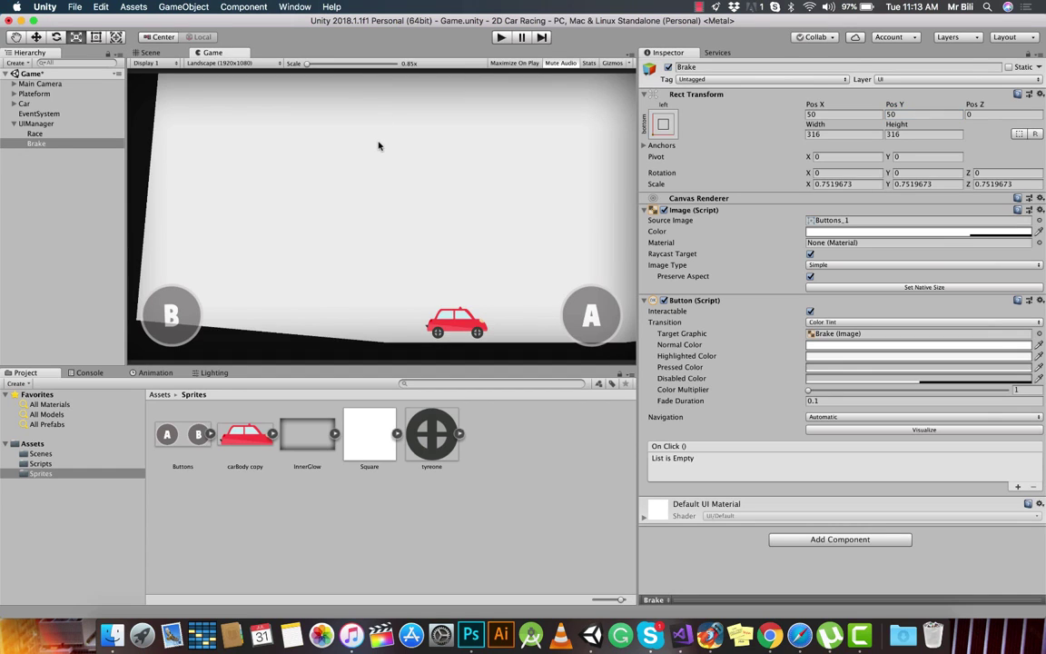
key("shift+space")
key("shift+space")
Set UIManager's Canvas Scaler to Scale With Screen Size with a 1920 × 1080 reference resolution
left_click(38, 124)
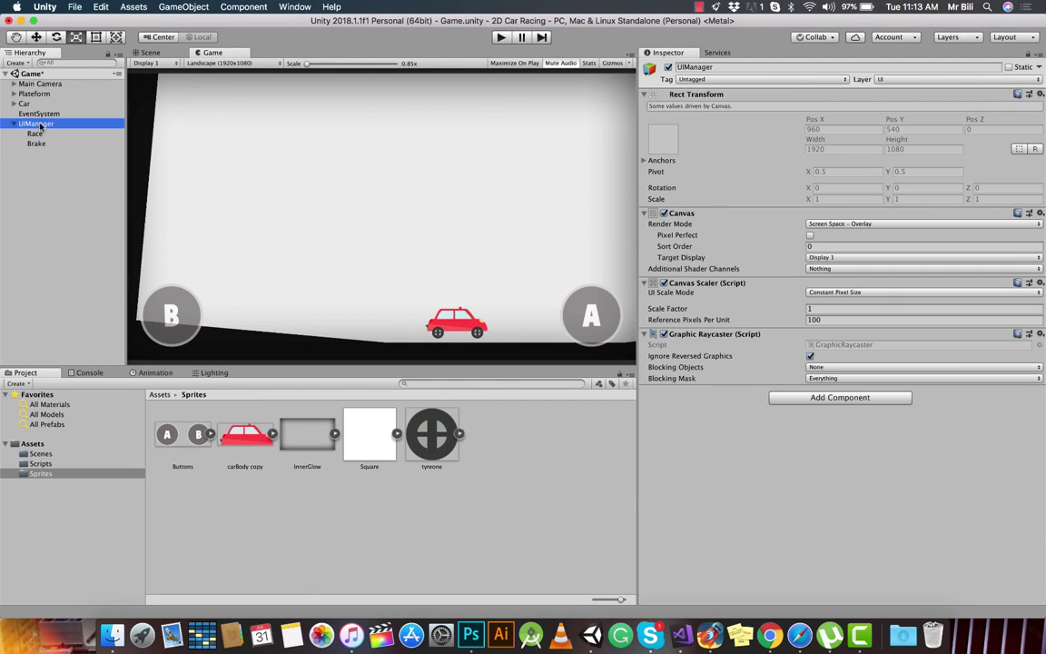
left_click(844, 292)
left_click(851, 303)
left_click(843, 308)
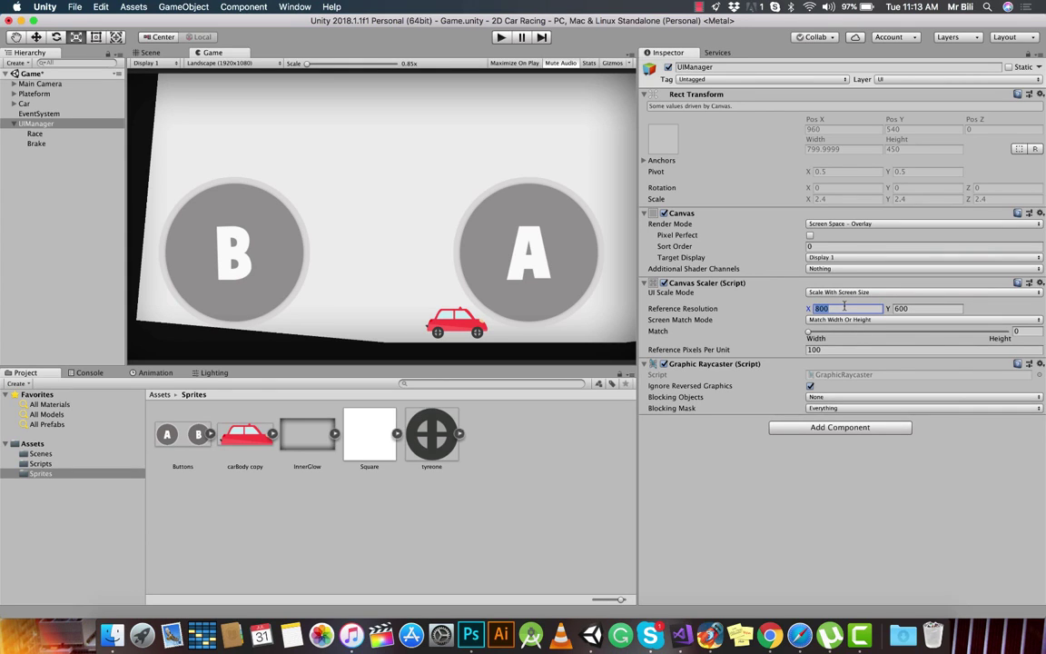
left_click(845, 291)
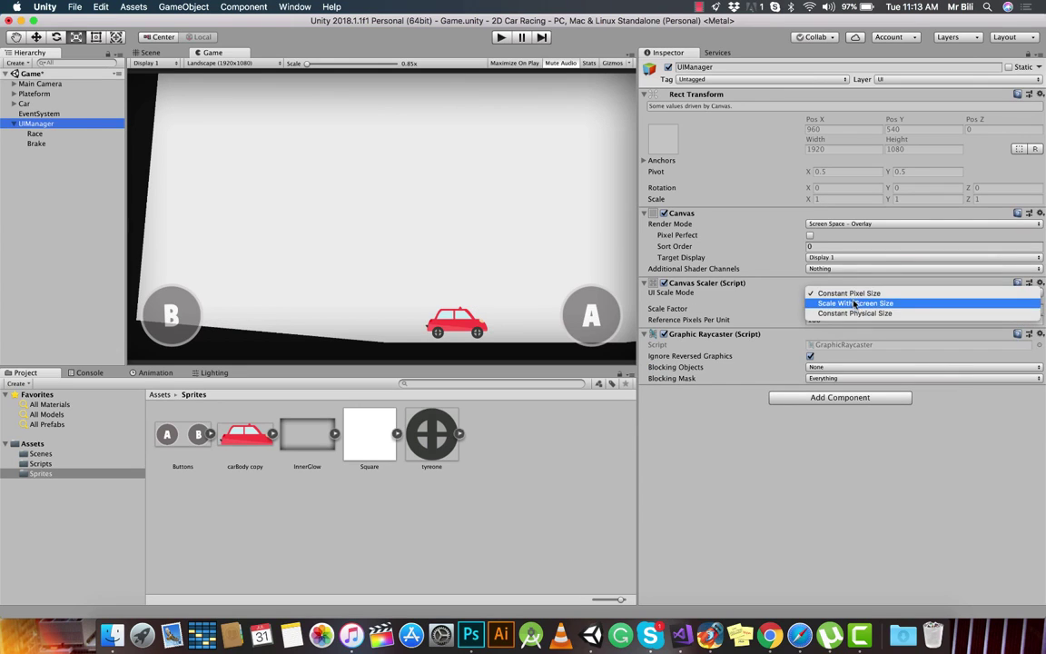
left_click(843, 303)
left_click(844, 308)
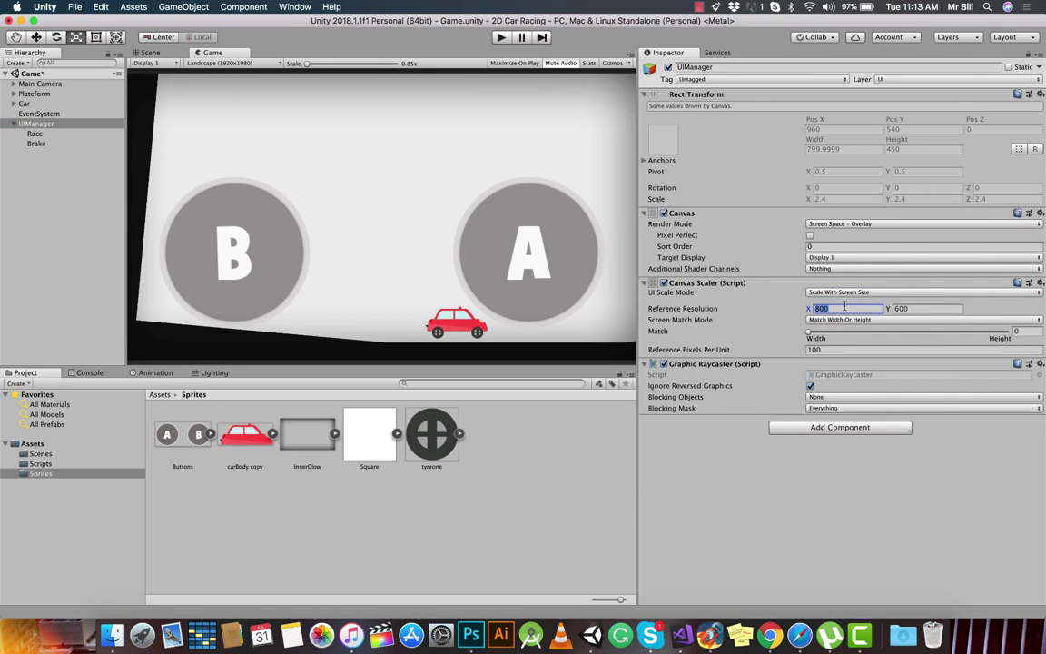
type("1920")
key("Tab")
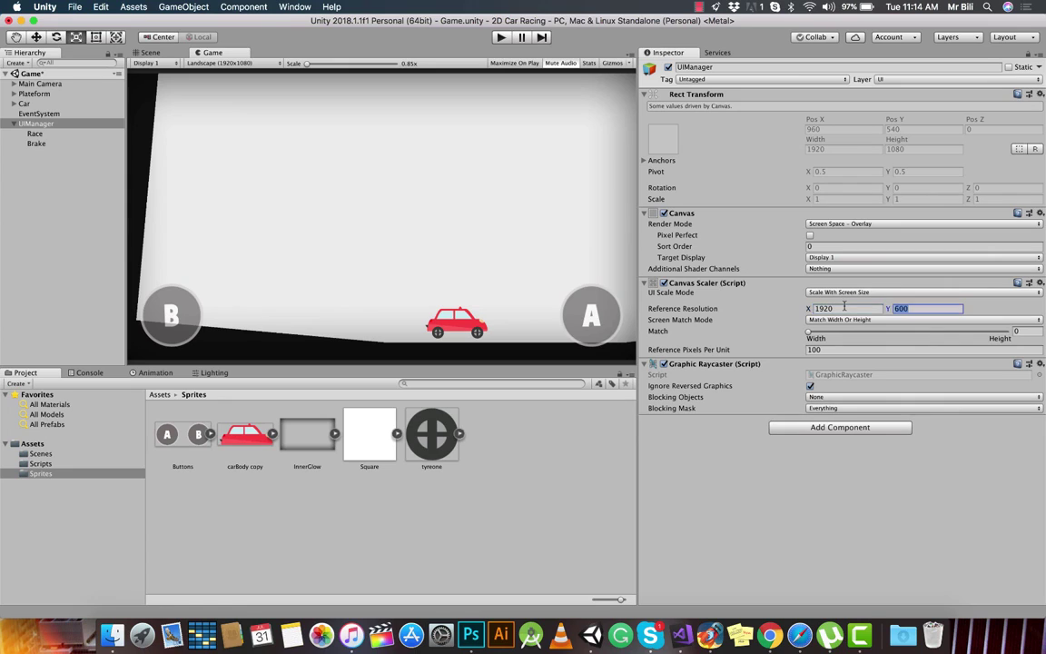
type("108")
Create an empty child object under UIManager named CarController
left_click(31, 251)
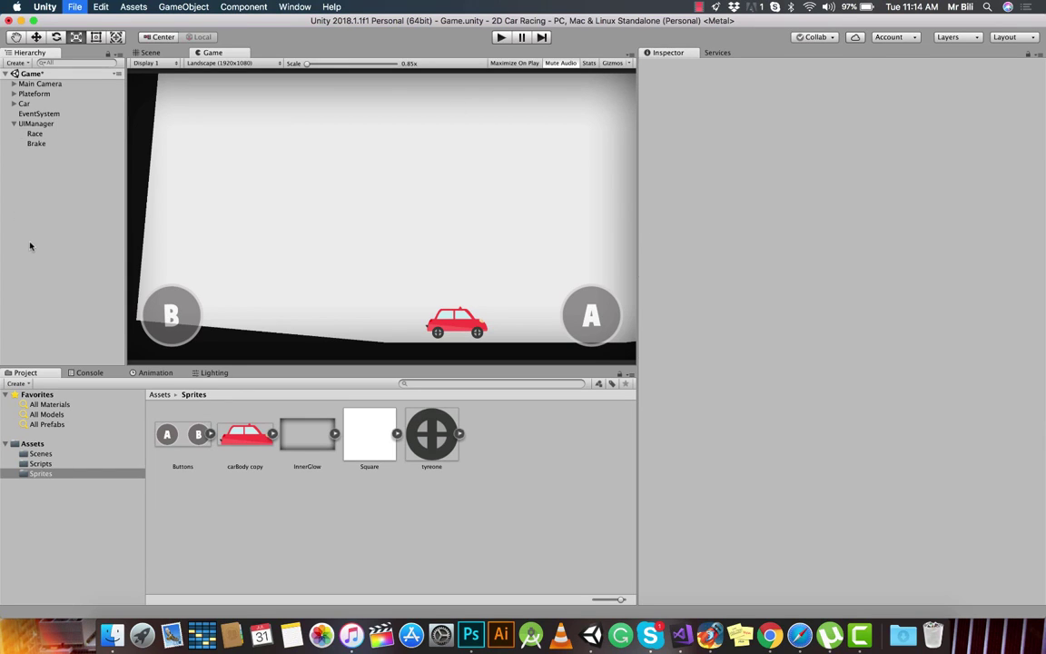
left_click(16, 124)
left_click(13, 123)
left_click(13, 123)
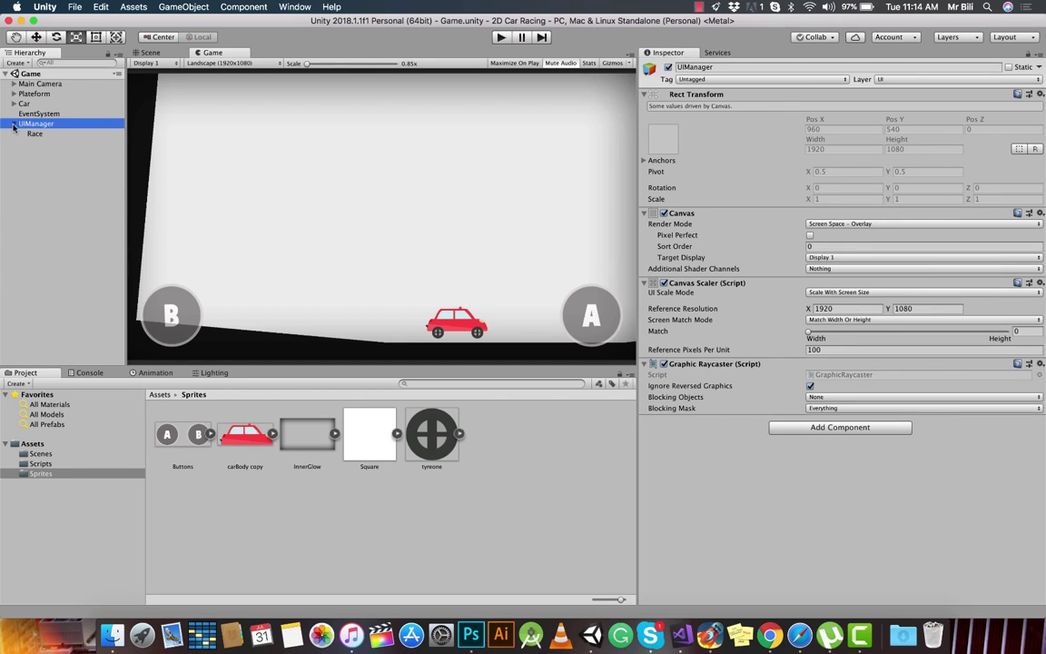
right_click(42, 123)
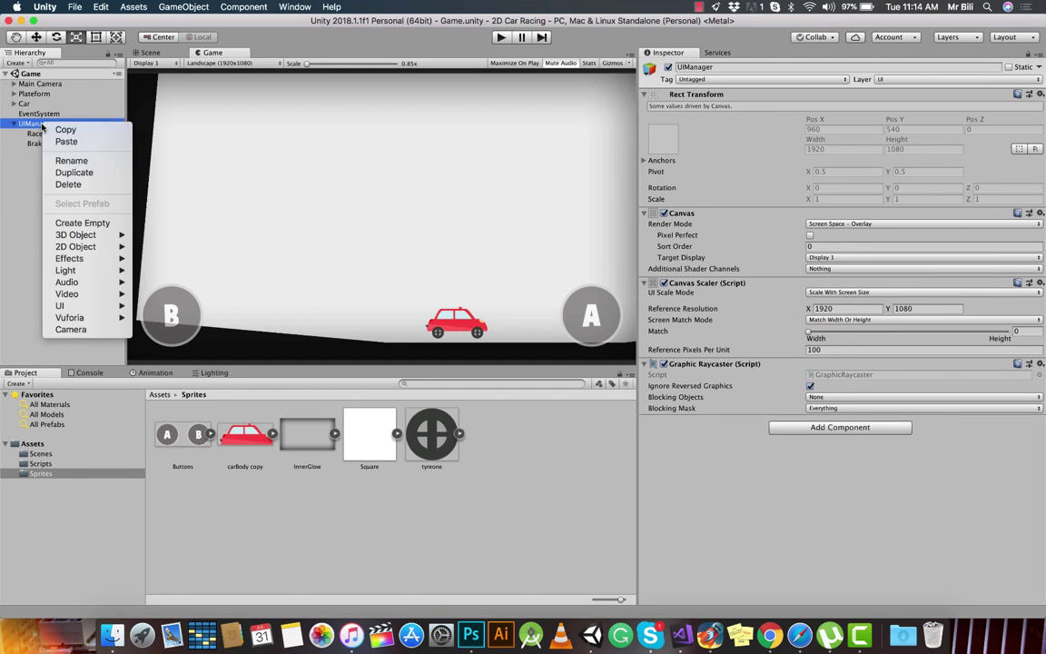
left_click(65, 223)
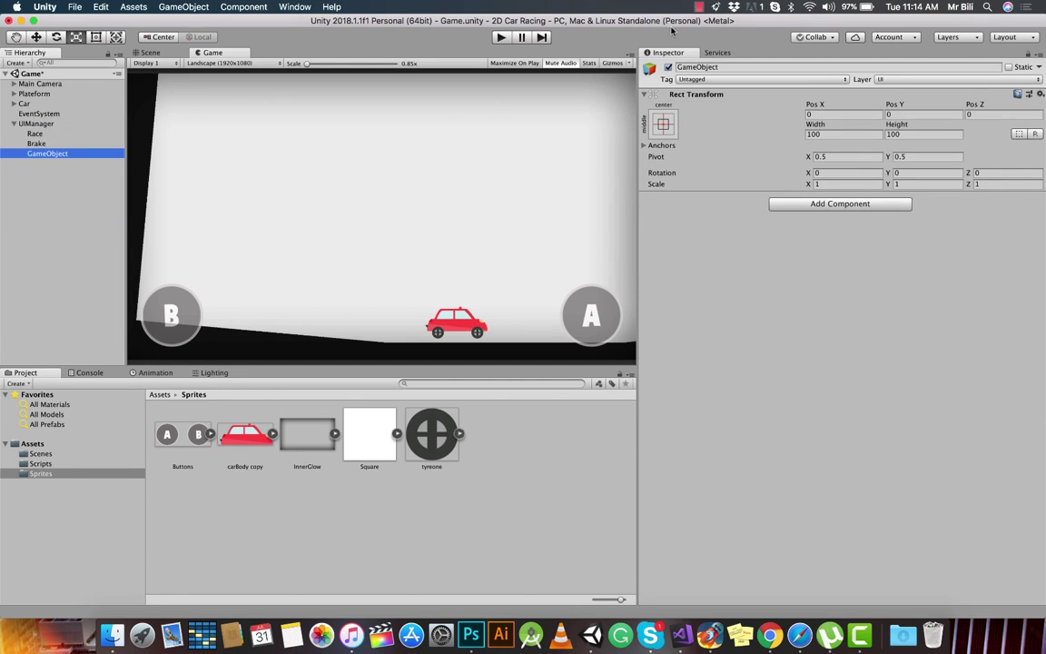
left_click(716, 68)
type("CarControll")
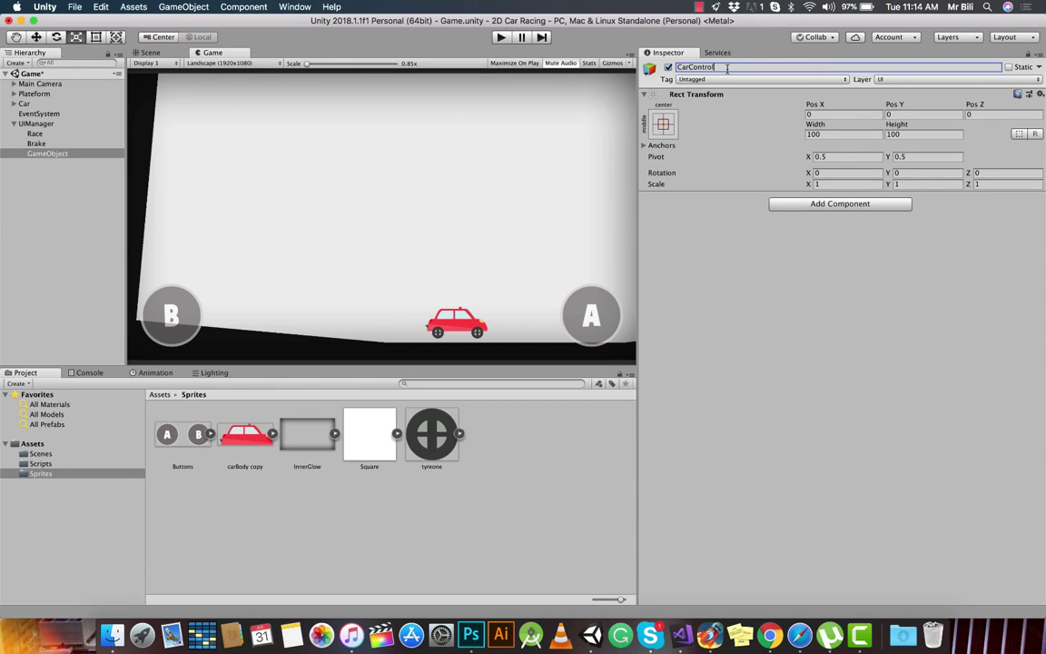
type("r")
key("Return")
Move the Race and Brake buttons under CarController, then select the Car object
left_click(34, 133)
left_click_drag(36, 143, 58, 159, "shift")
left_click(36, 134)
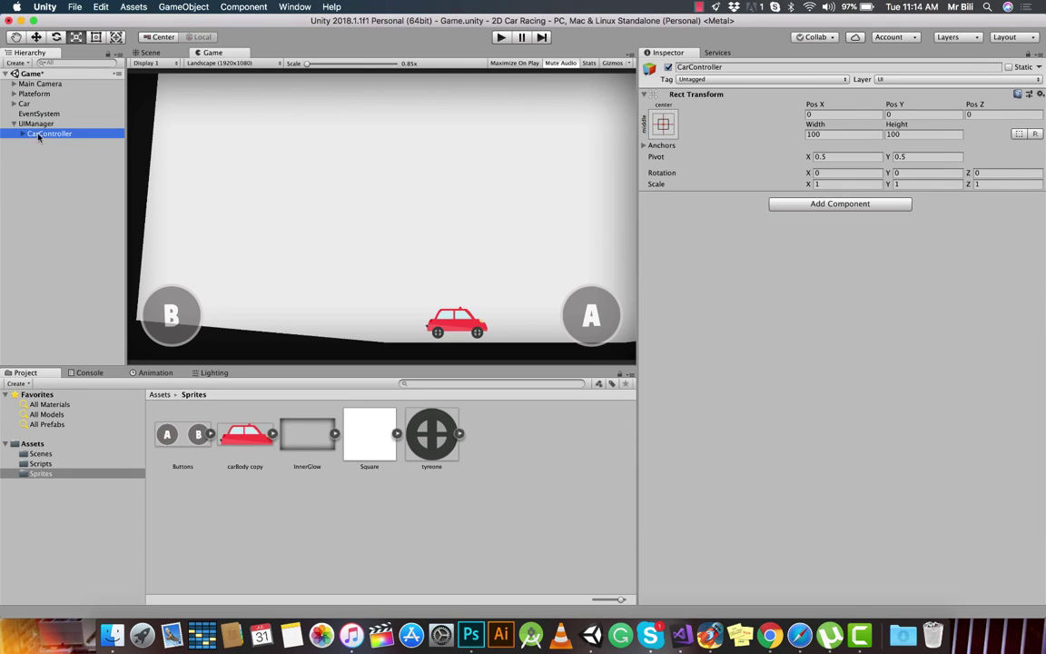
left_click(22, 103)
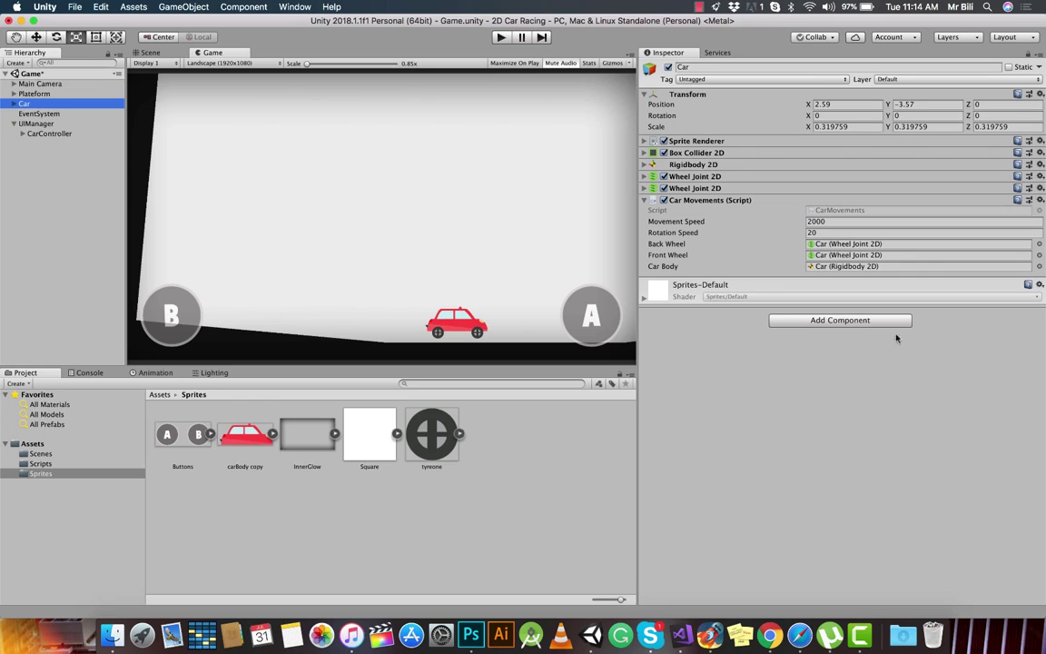
left_click(814, 252)
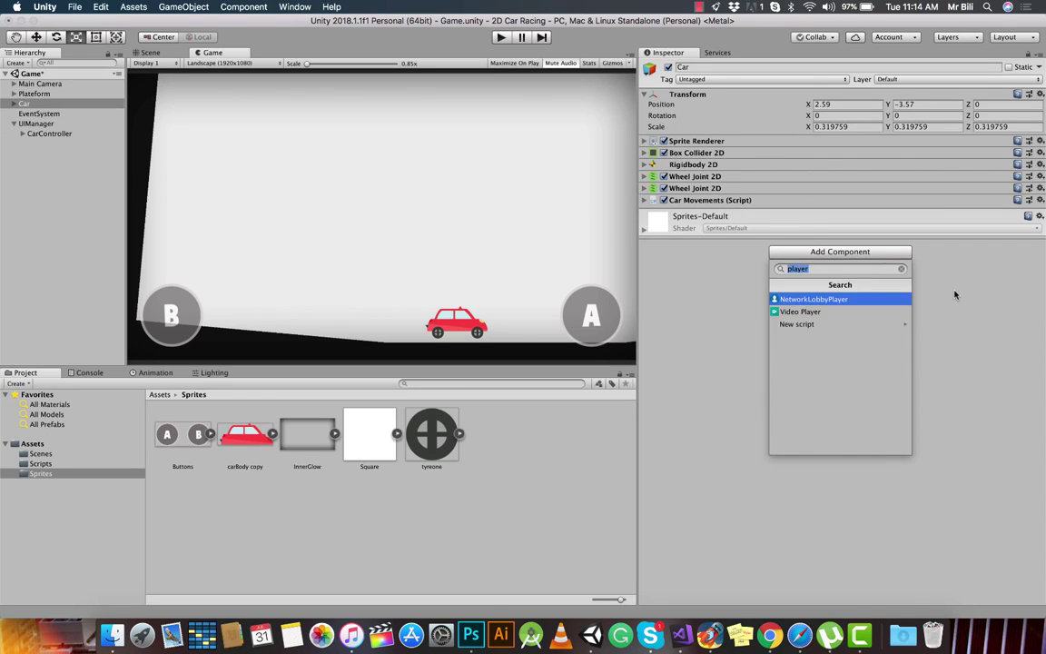
Create a new CarController script and attach it to the Car
type("CarController")
key("Return")
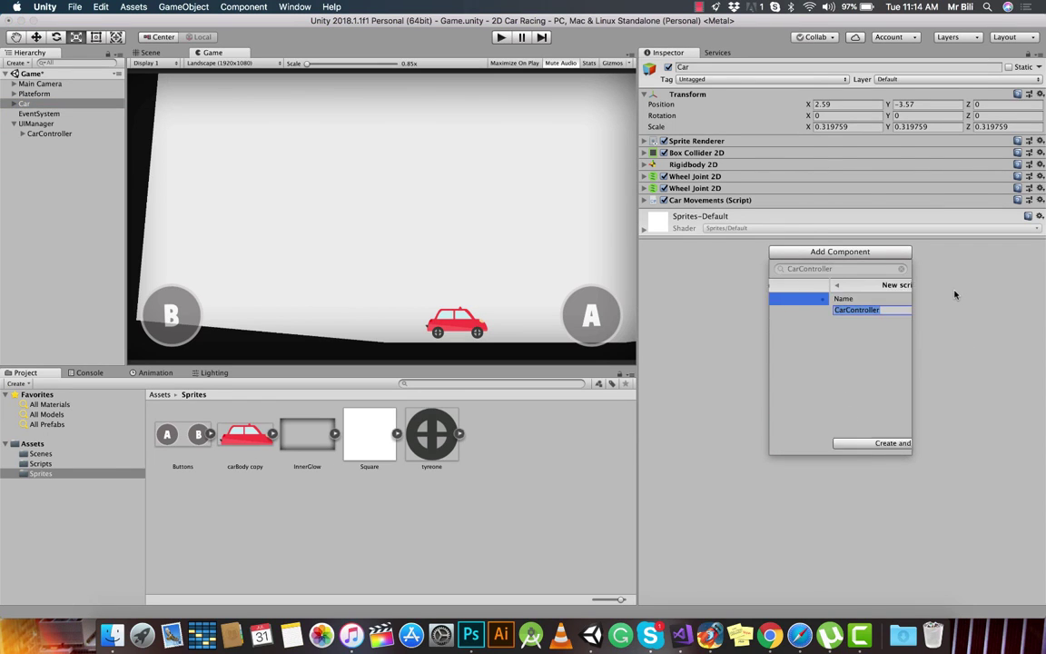
left_click(840, 438)
Move CarController.cs into the Scripts folder and open it in Visual Studio
left_click(102, 440)
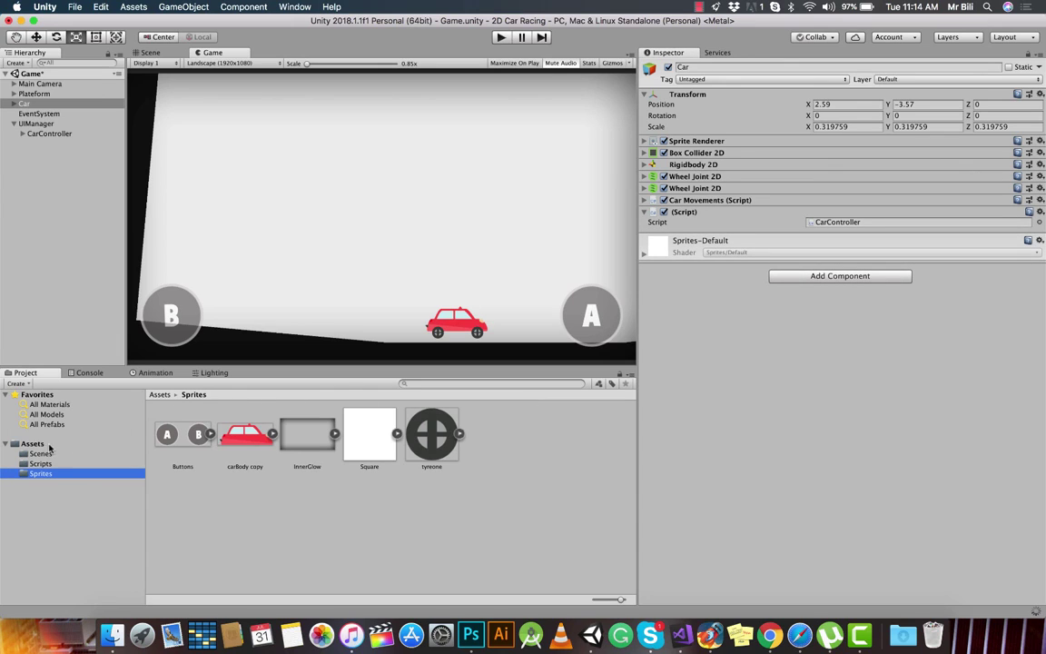
left_click(32, 443)
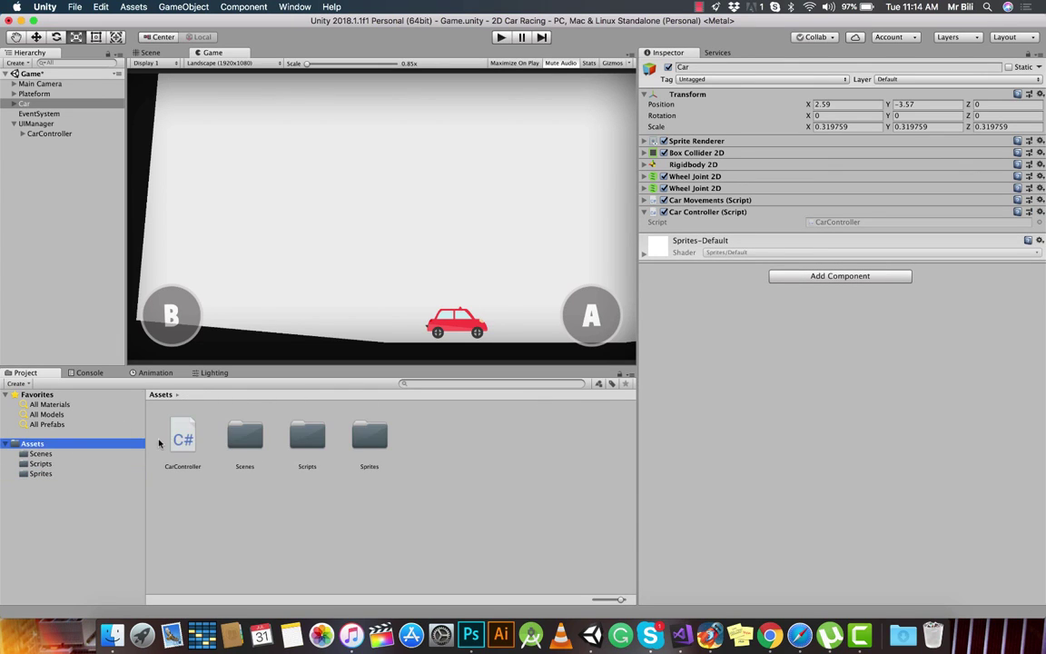
left_click_drag(183, 439, 309, 444)
left_click(41, 473)
left_click(60, 464)
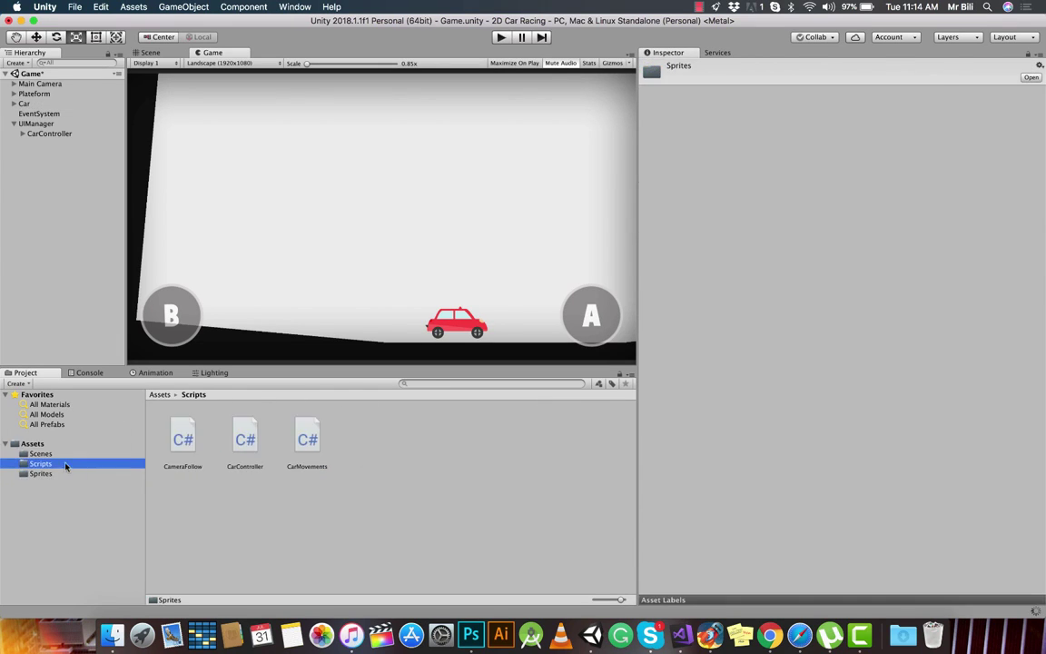
double_click(235, 445)
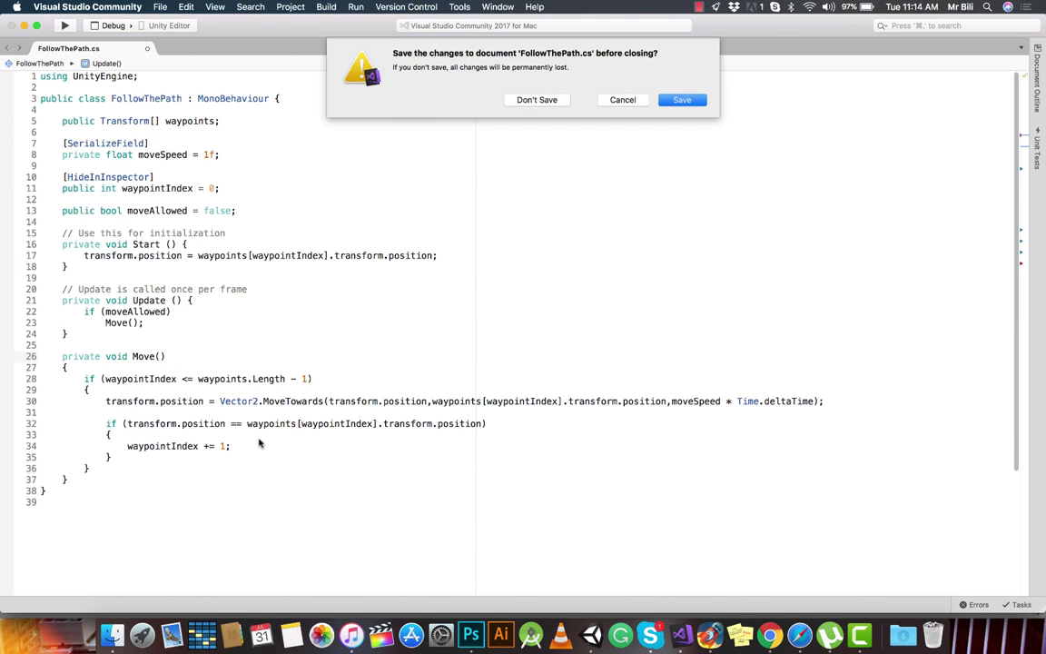
Discard FollowThePath's changes and delete the Start and Update methods from CarController
left_click(536, 99)
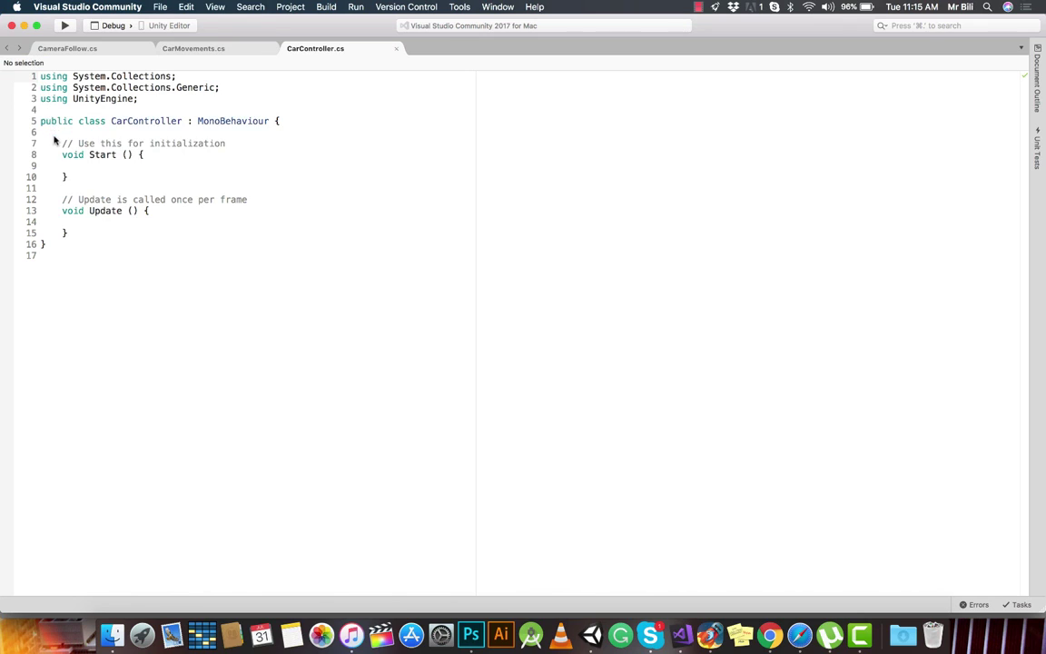
left_click_drag(52, 133, 164, 236)
key("BackSpace")
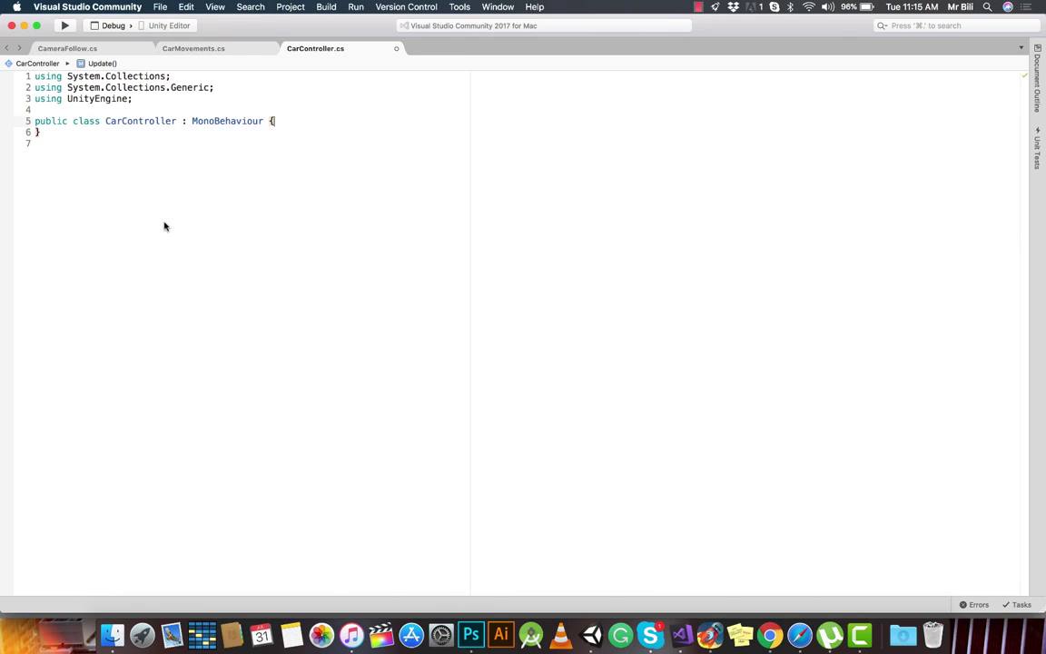
key("Return")
key("Return")
key("Return")
key("Up")
key("Up")
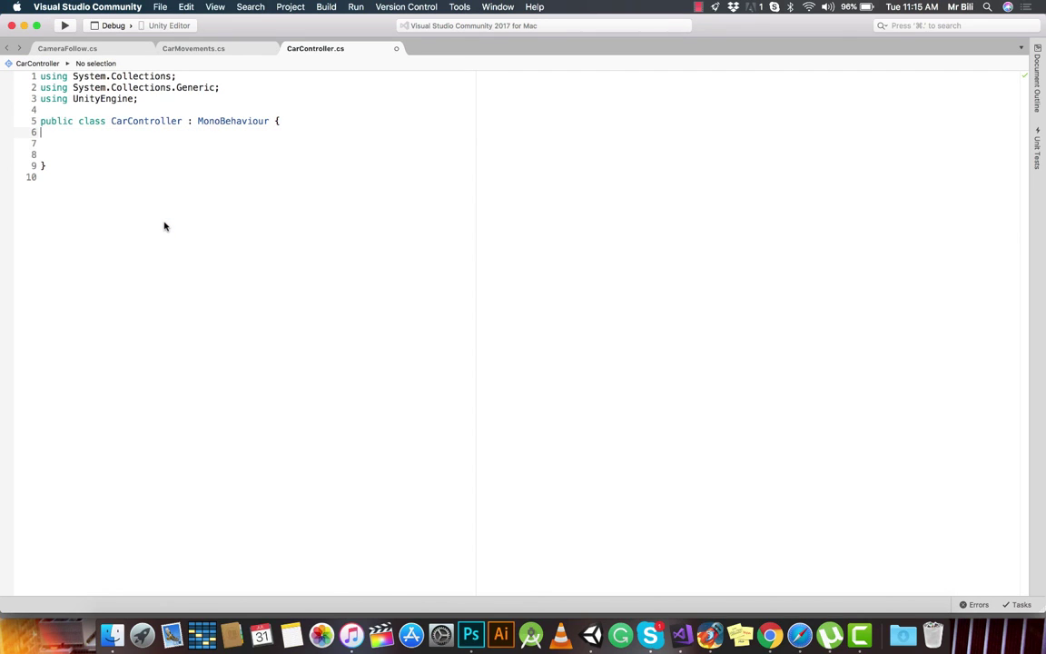
key("Up")
key("End")
key("Left")
key("Return")
key("Down")
Declare bool isRaceBtnDown and isBrakeBtnDown, and begin public void RaceBtnDown()
key("Return")
key("Return")
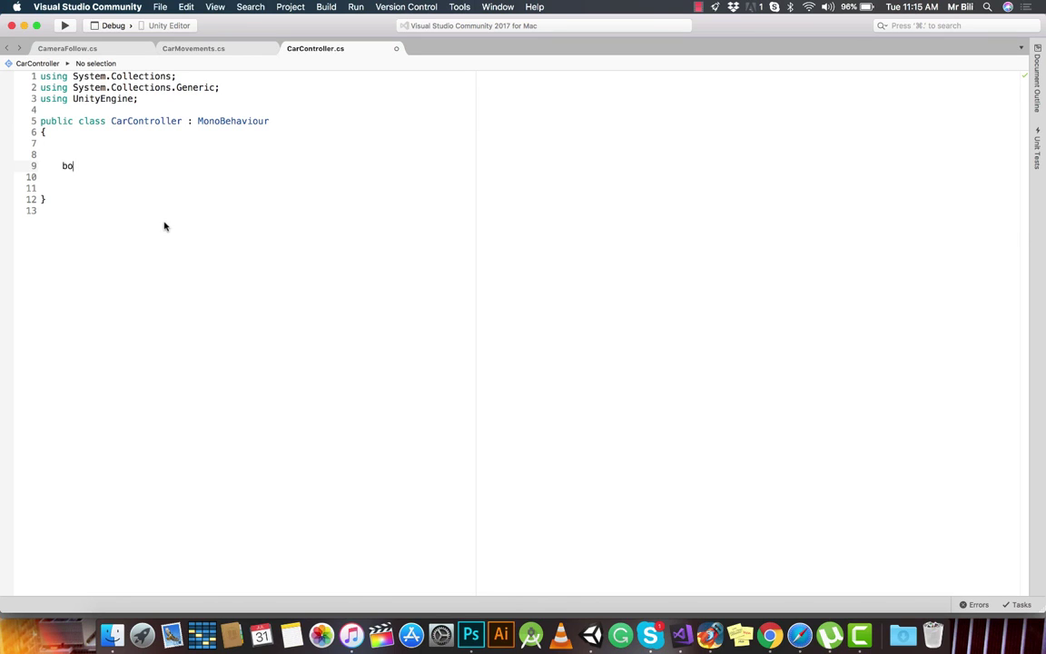
type("ol ")
type("isRac")
type("eBt")
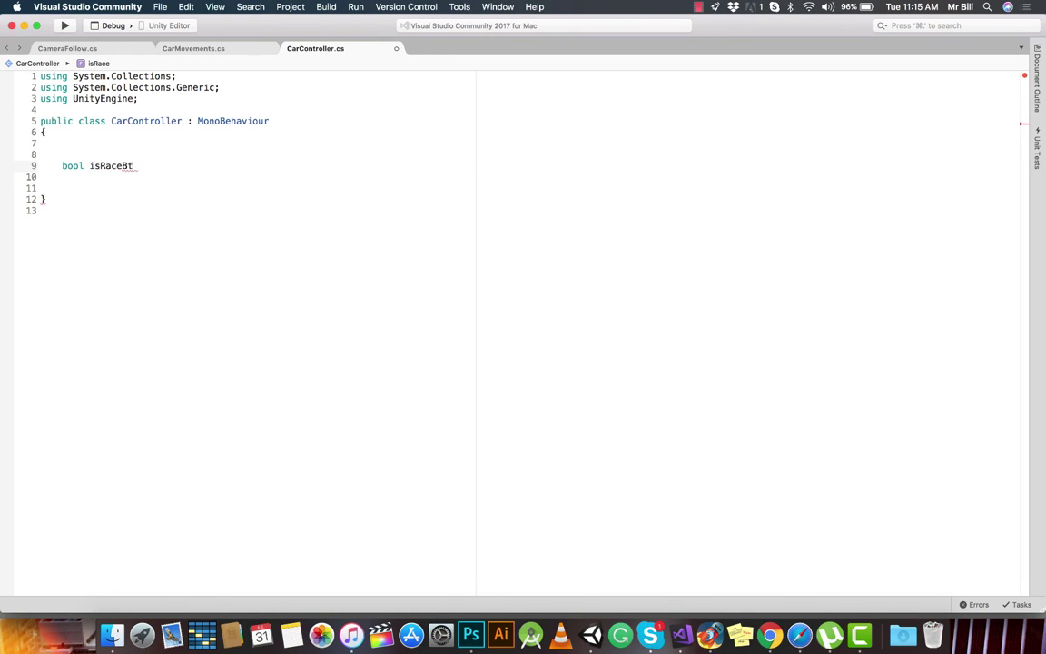
type("nDo")
key("Return")
type("bool isBrakeBtnDown;")
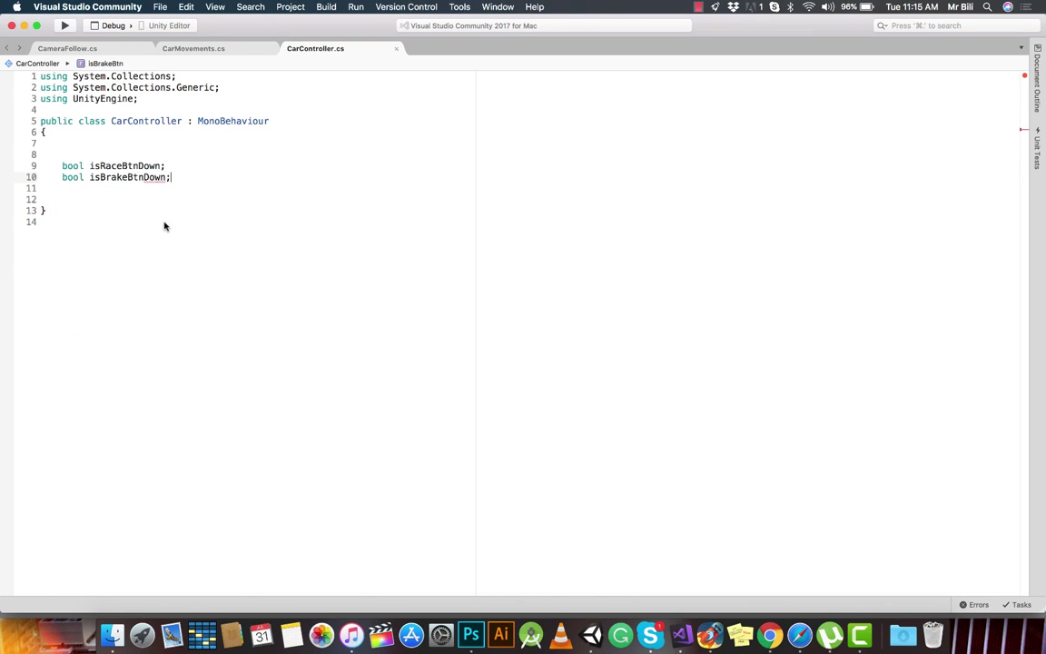
key("Return")
key("Return")
key("Return")
key("Return")
key("Return")
type("public v")
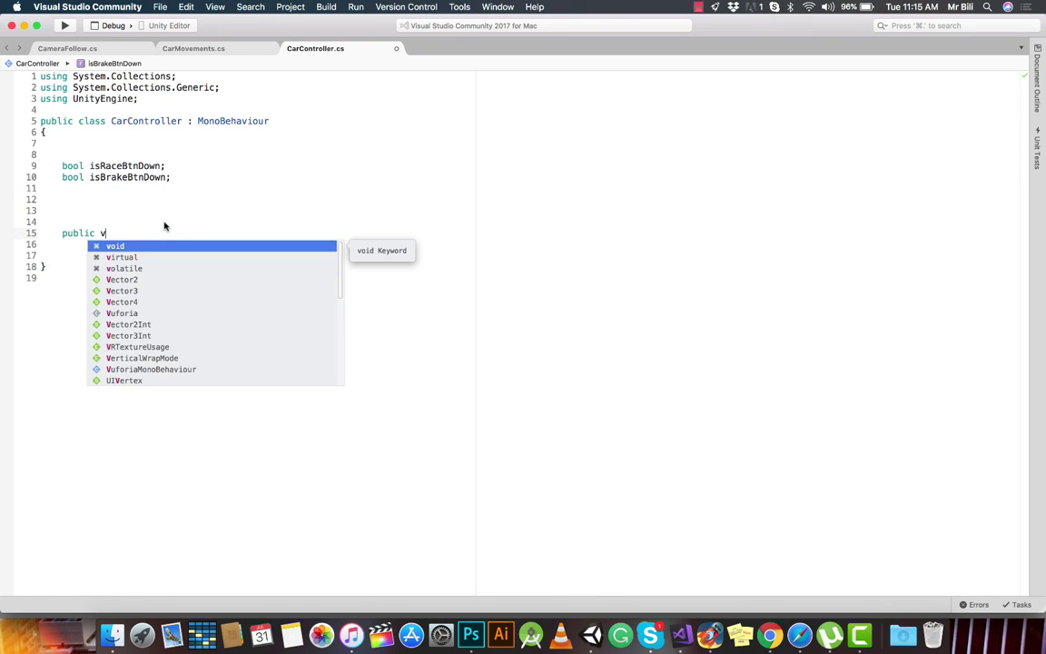
type("oid Ra")
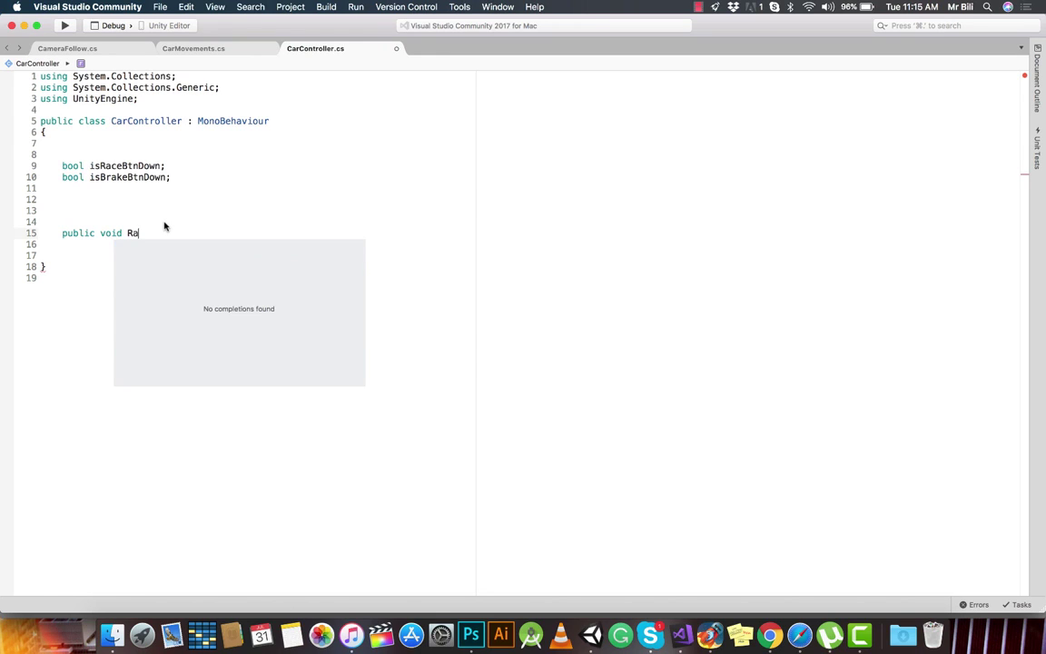
type("ceBtnDow")
type("n()")
Complete the RaceBtnDown method so it sets isRaceBtnDown = true
key("Return")
type("{")
key("Return")
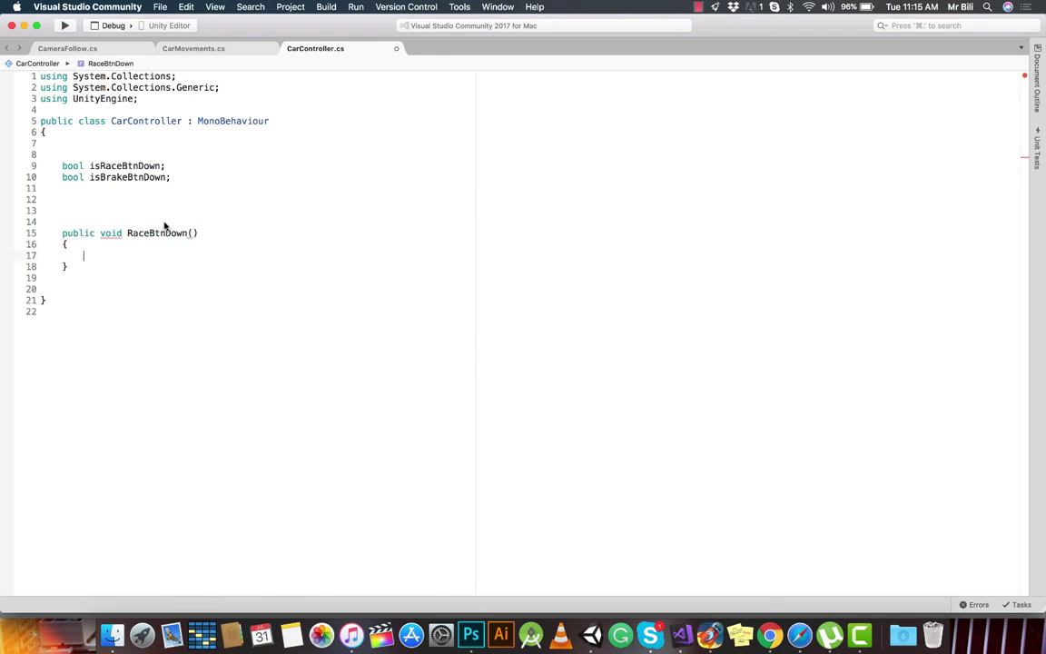
type("is")
key("Return")
type("rue;")
Add a public void RaceBtnUp() method that sets isRaceBtnDown to false
key("Down")
key("Return")
type("public void ")
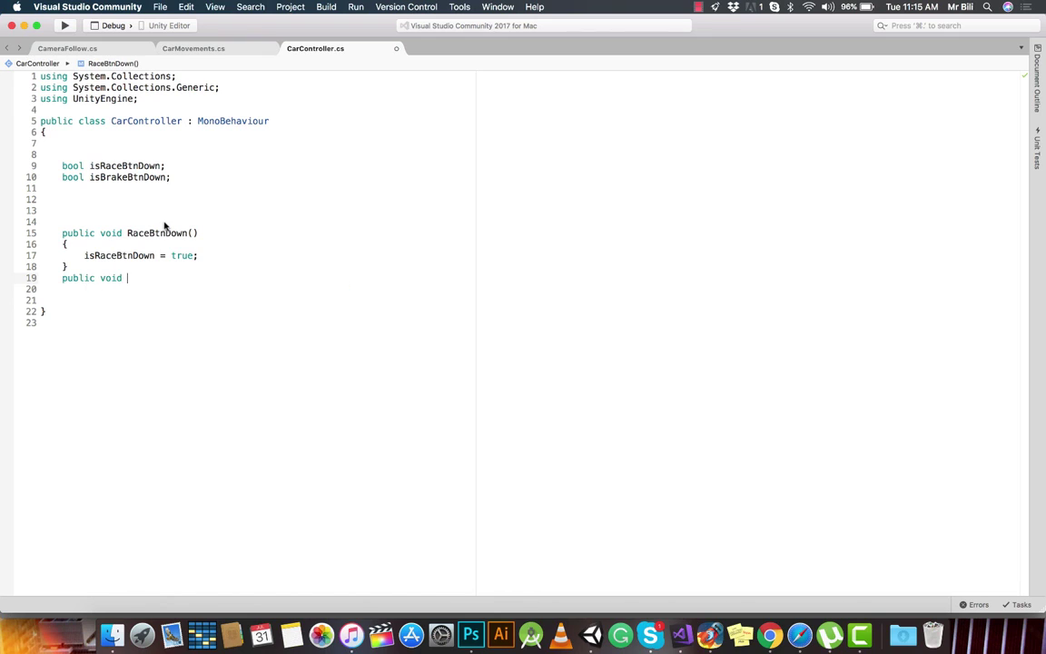
type("RaceB")
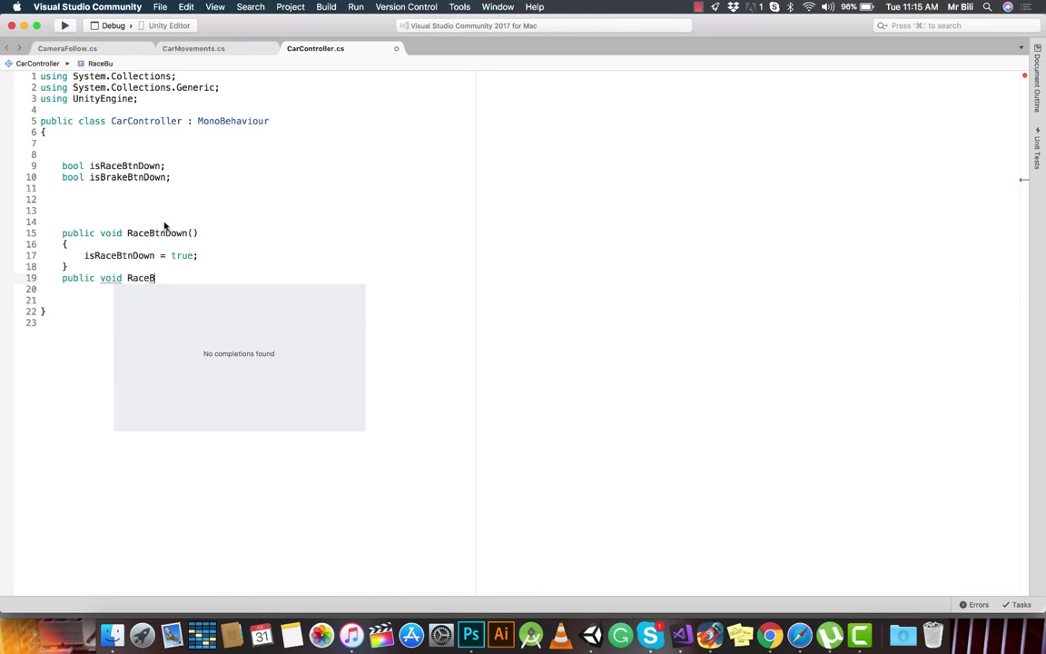
type("tnUp()")
key("Return")
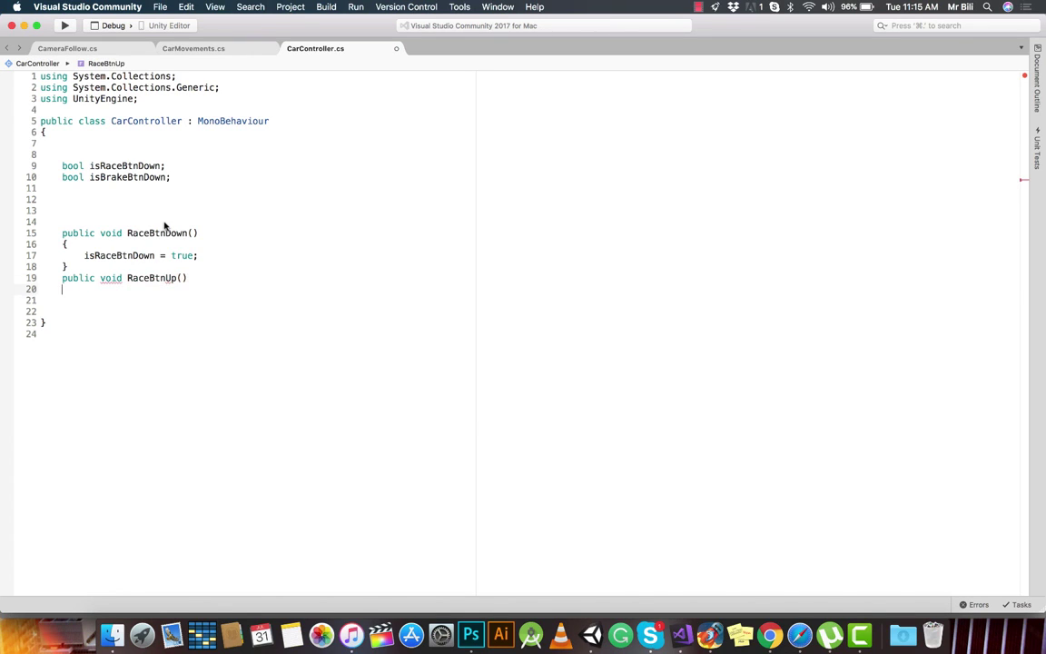
type("{")
key("Return")
type("is")
key("Return")
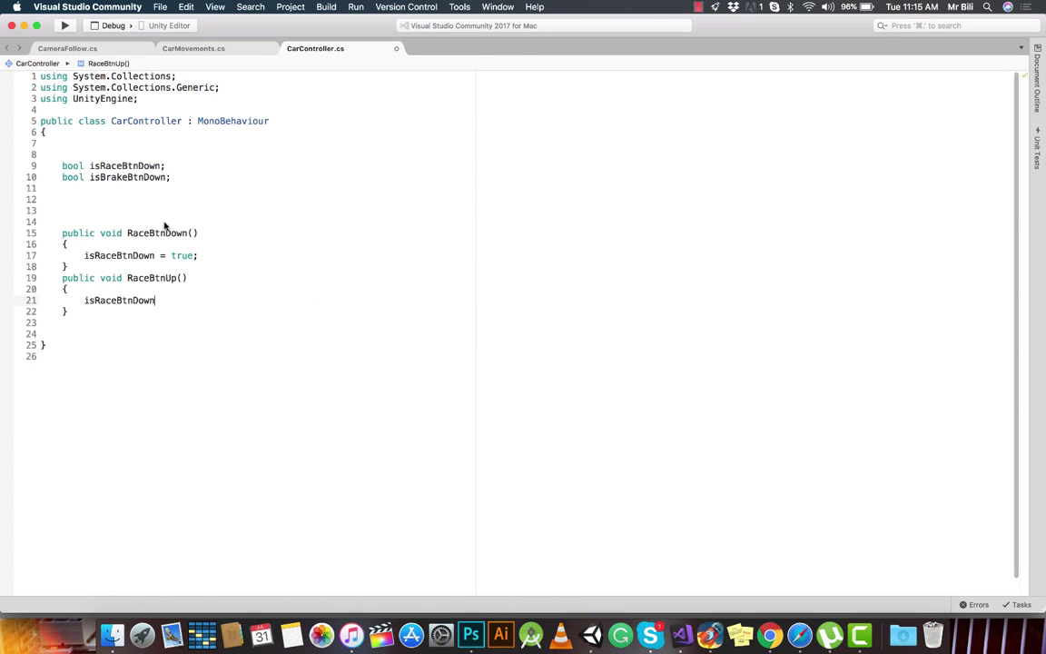
type("= fa")
key("BackSpace")
Add a public void BrakeBtnDown() method that sets isBrakeBtnDown to true
key("Down")
key("Return")
type("public ")
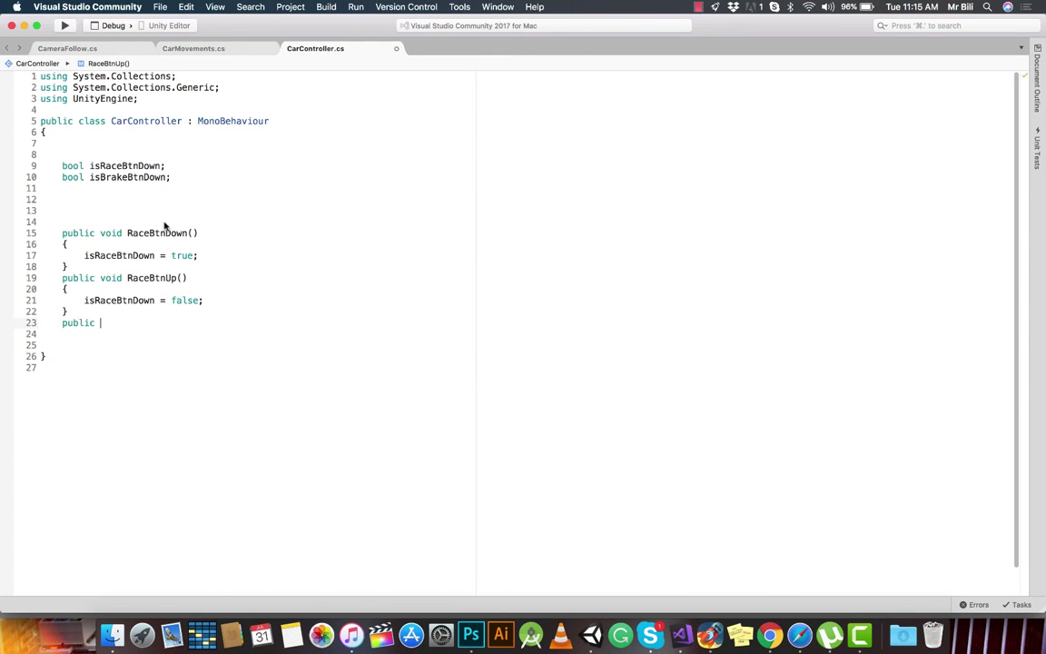
type("void is")
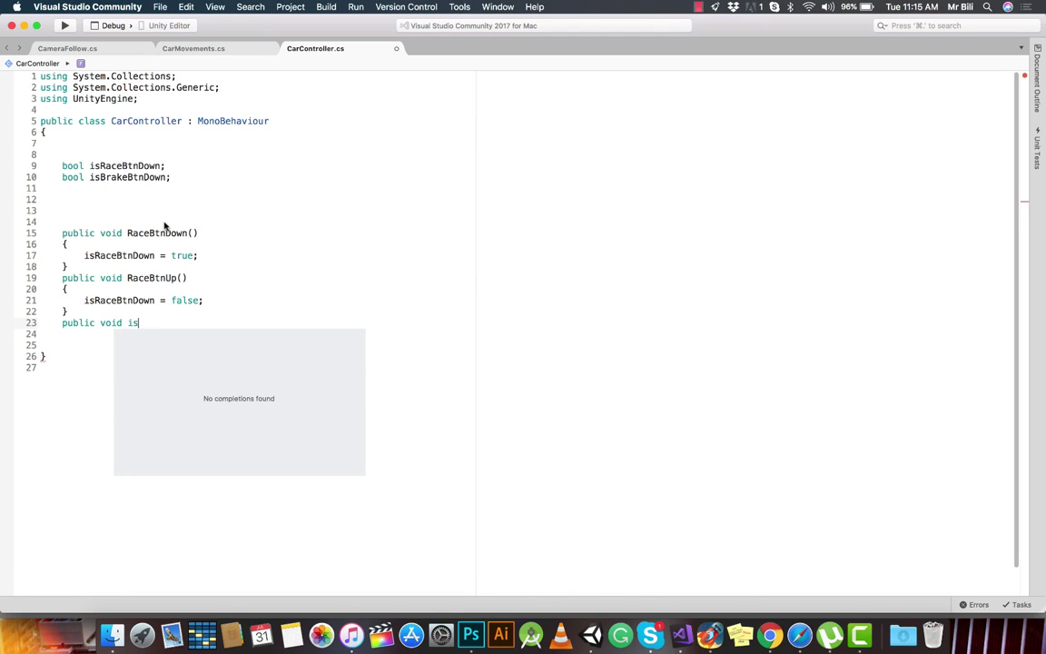
type("V")
key("BackSpace")
key("BackSpace")
key("BackSpace")
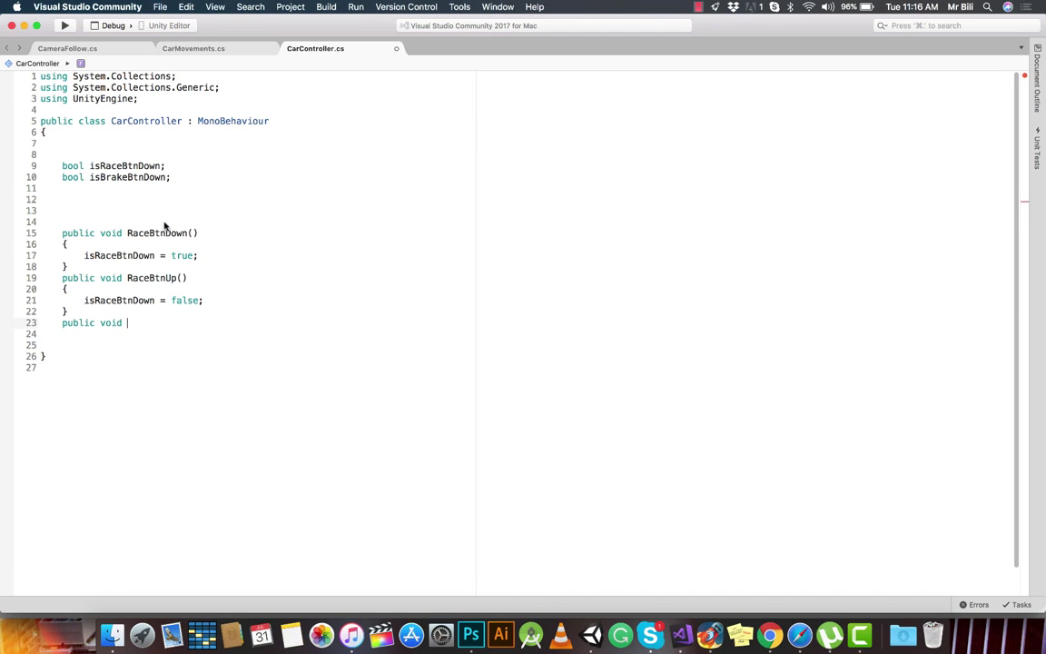
type("BrakeBu")
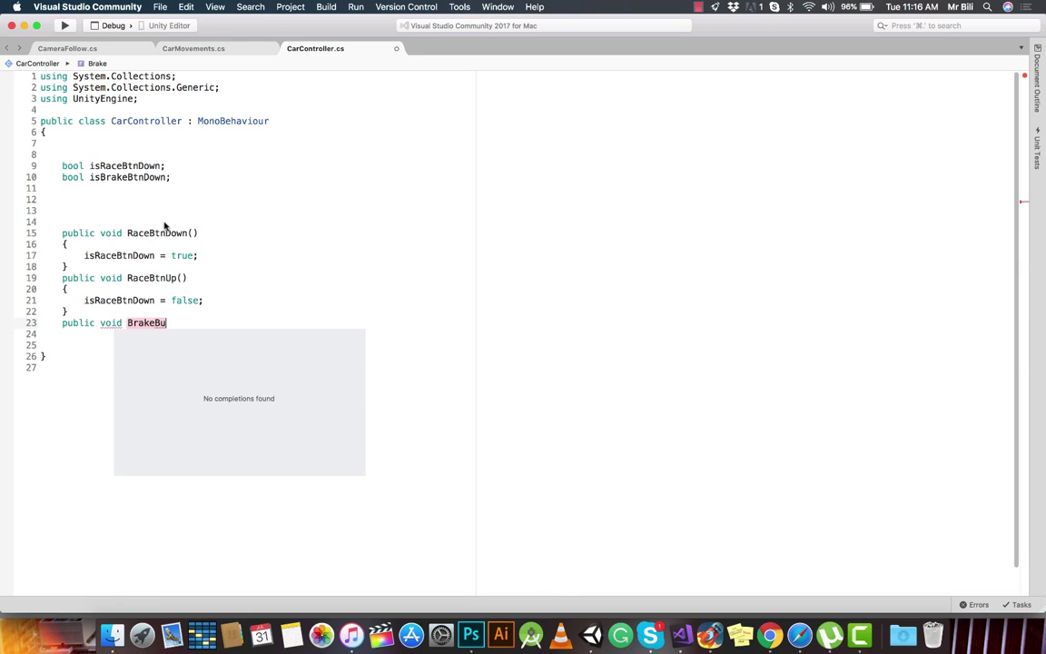
key("BackSpace")
type("tnDown()")
key("Return")
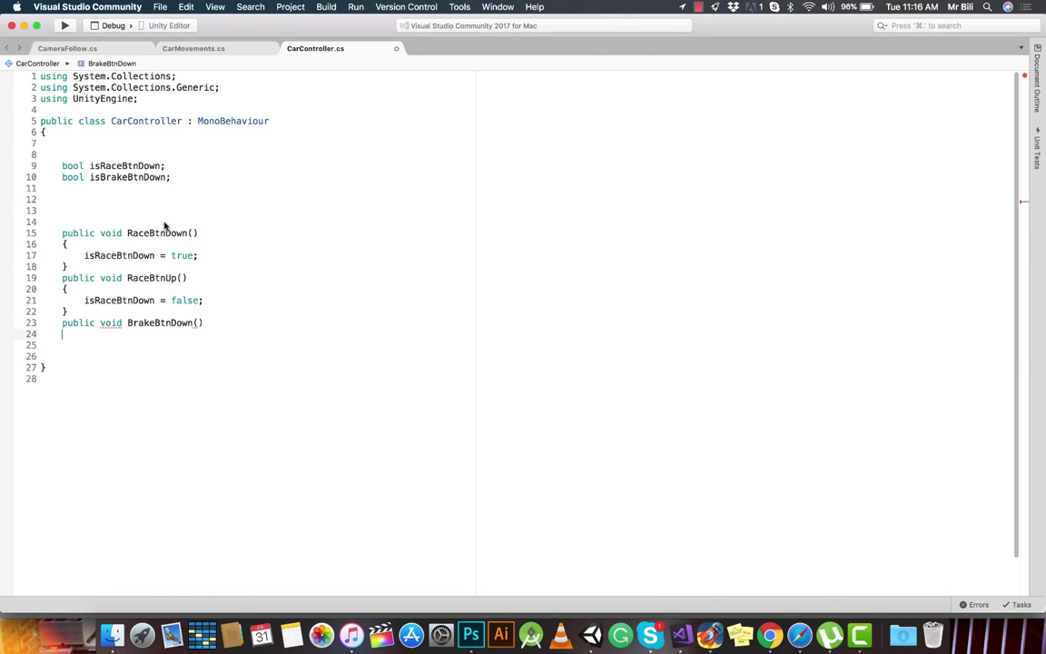
type("{")
key("Return")
type("is")
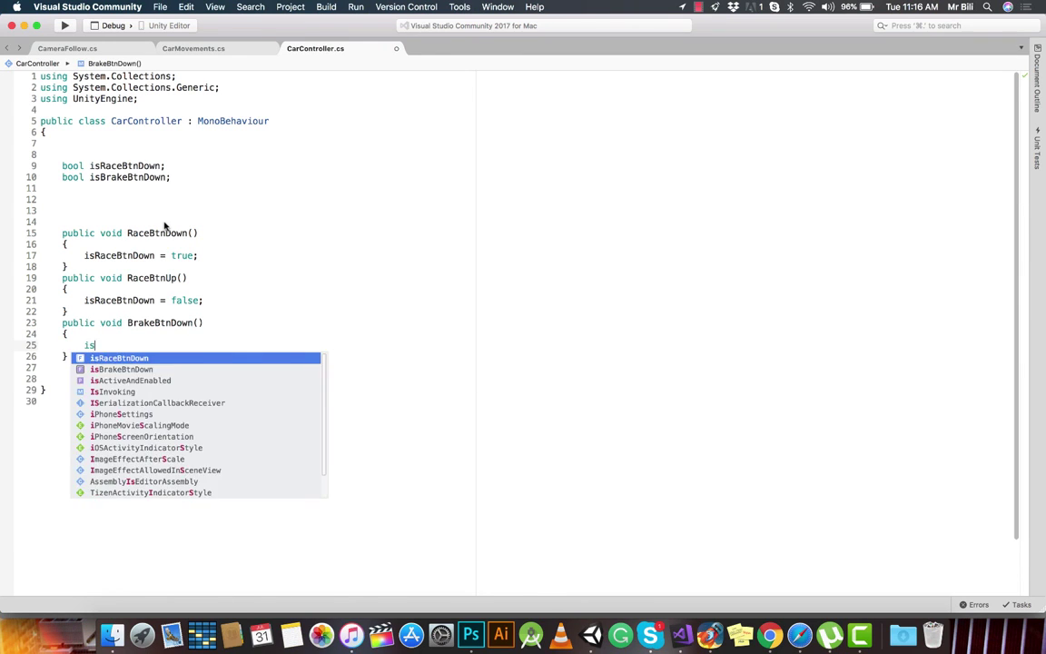
type("B")
key("Return")
type("tnDown = t")
key("Return")
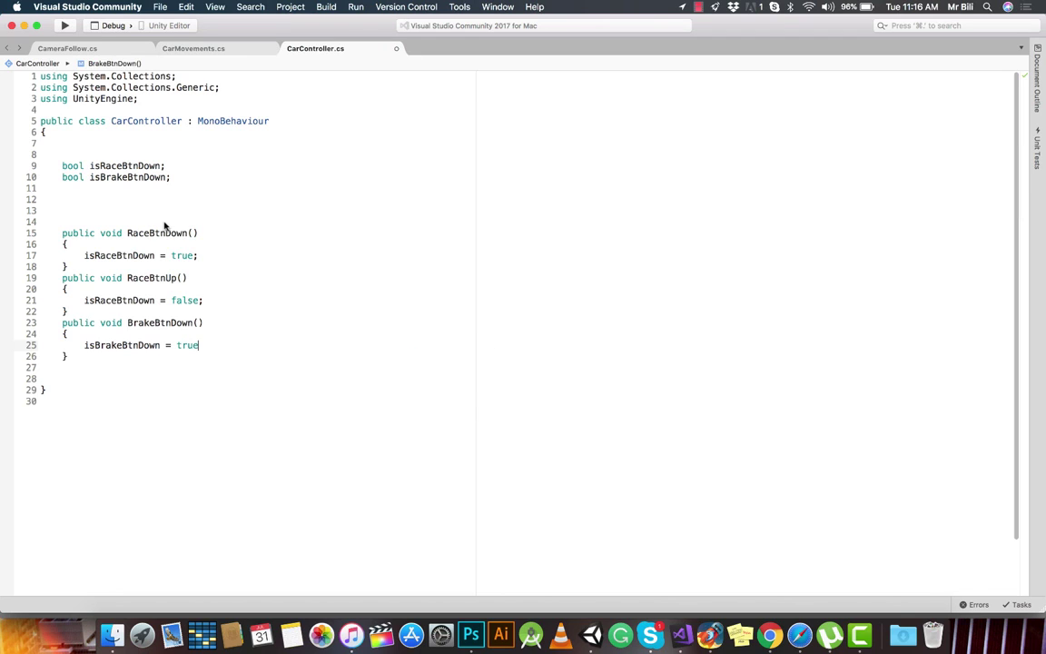
type(";")
Begin a public void BrakeBtnUp() method assigning isBrakeBtnDown = false
key("Down")
key("Return")
type("pu")
key("BackSpace")
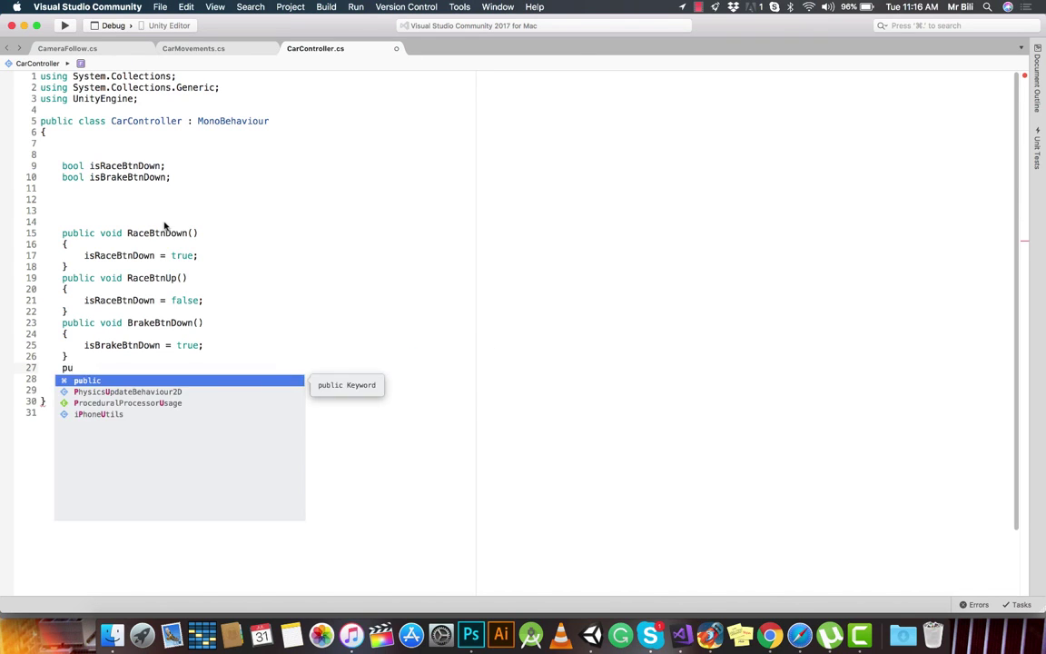
key("Return")
type("voi")
key("Return")
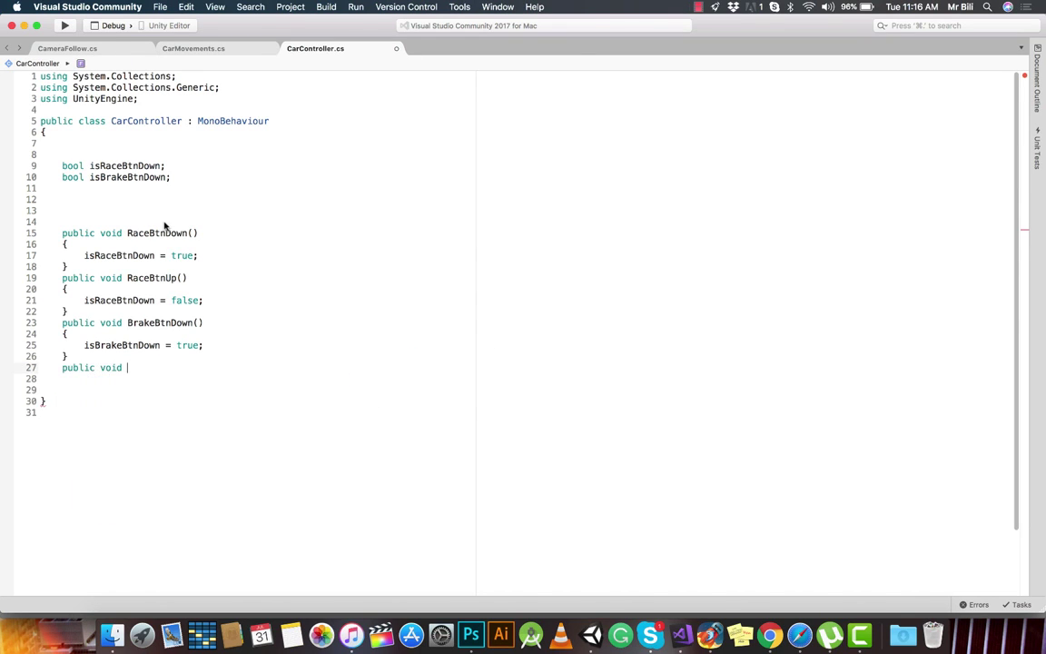
type("Brak")
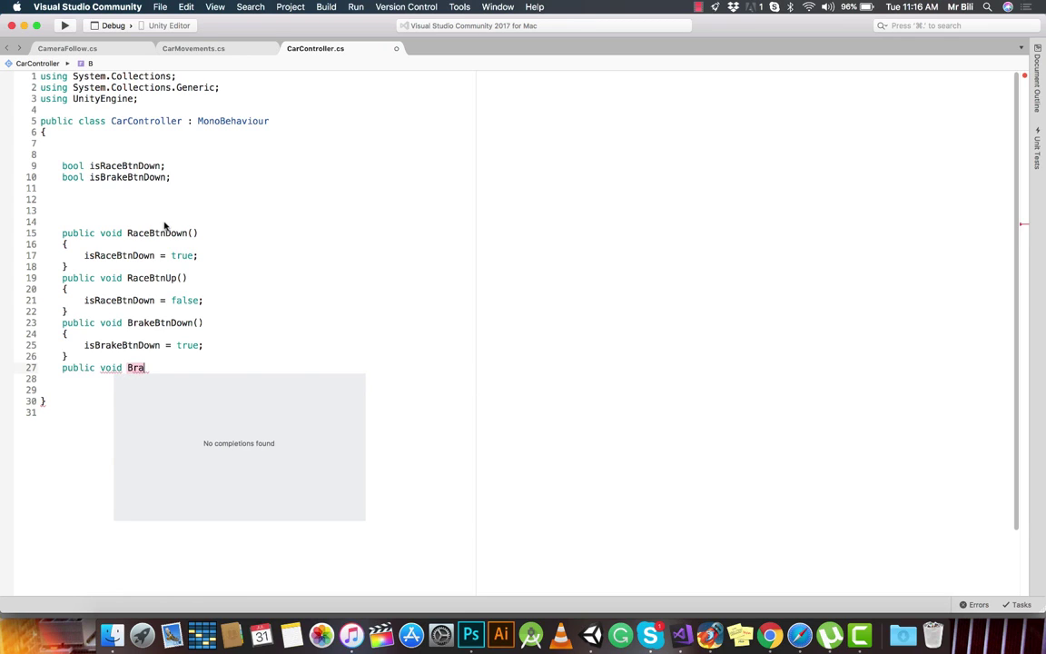
type("eBtn")
type("Up()")
key("Return")
type("{")
key("Return")
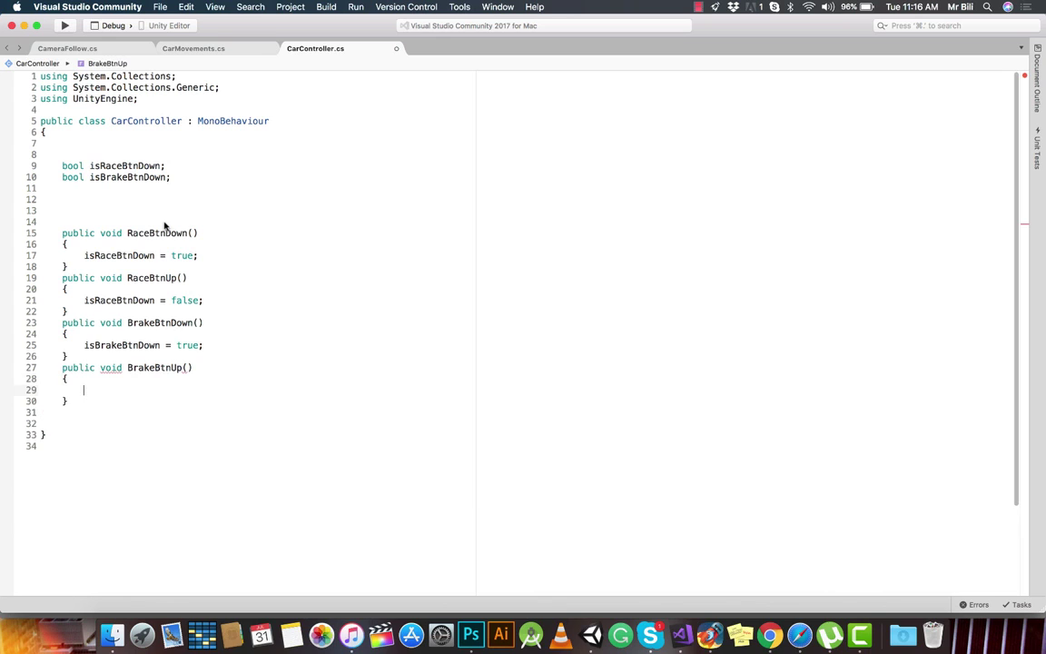
type("sbra\\ ")
type("k")
key("Return")
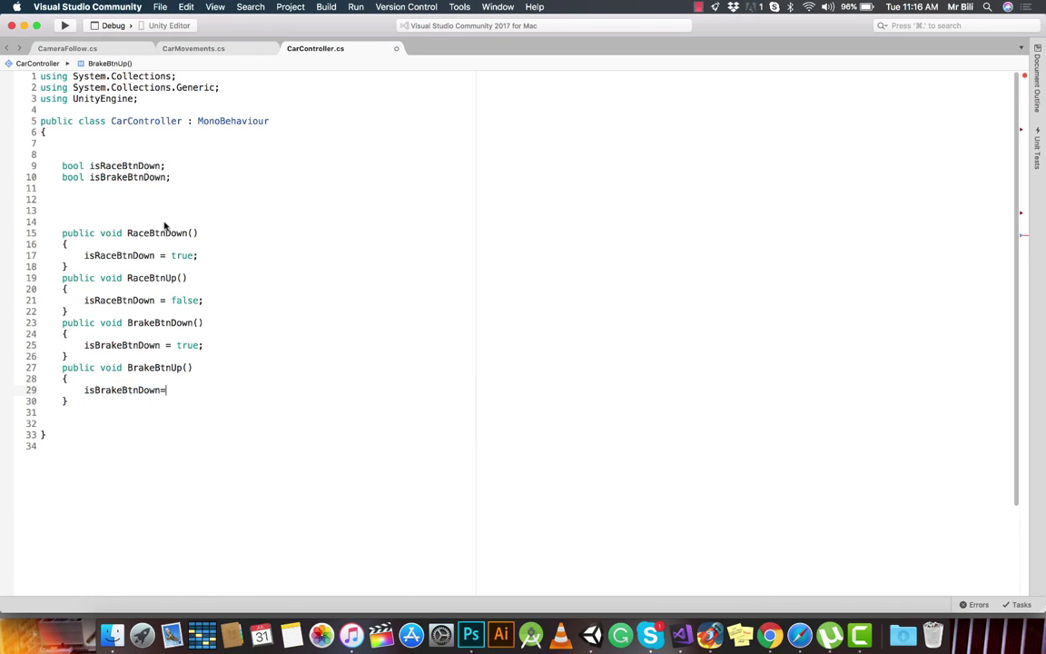
type("= false;")
Save CarController, make the isRaceBtnDown and isBrakeBtnDown bools static, and return to Unity
key("super+s")
left_click(55, 169)
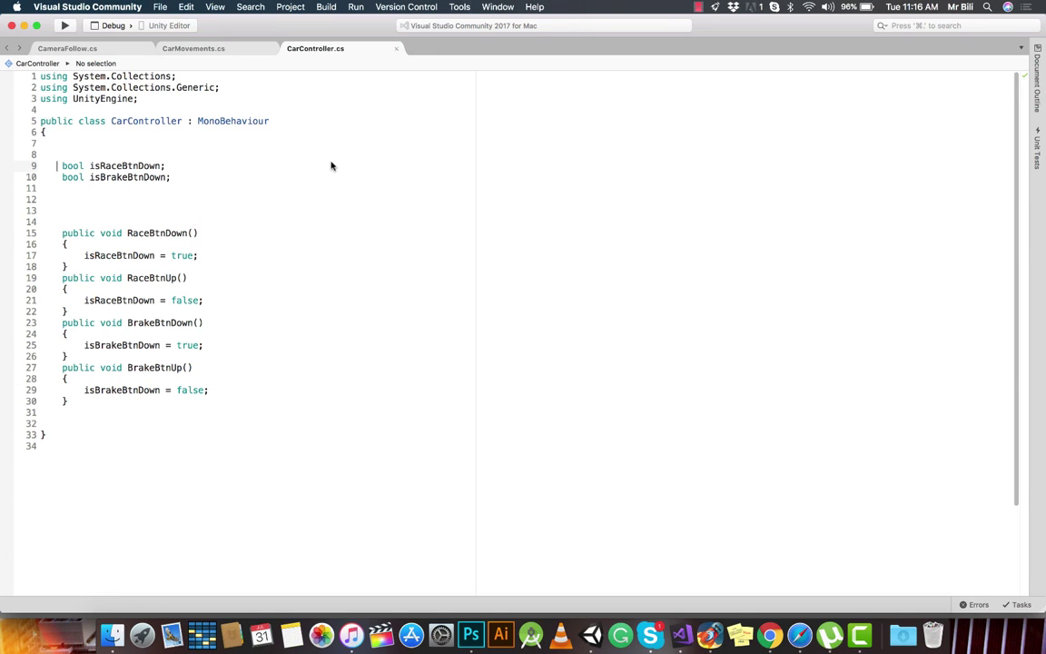
type("static")
key("Down")
key("Left")
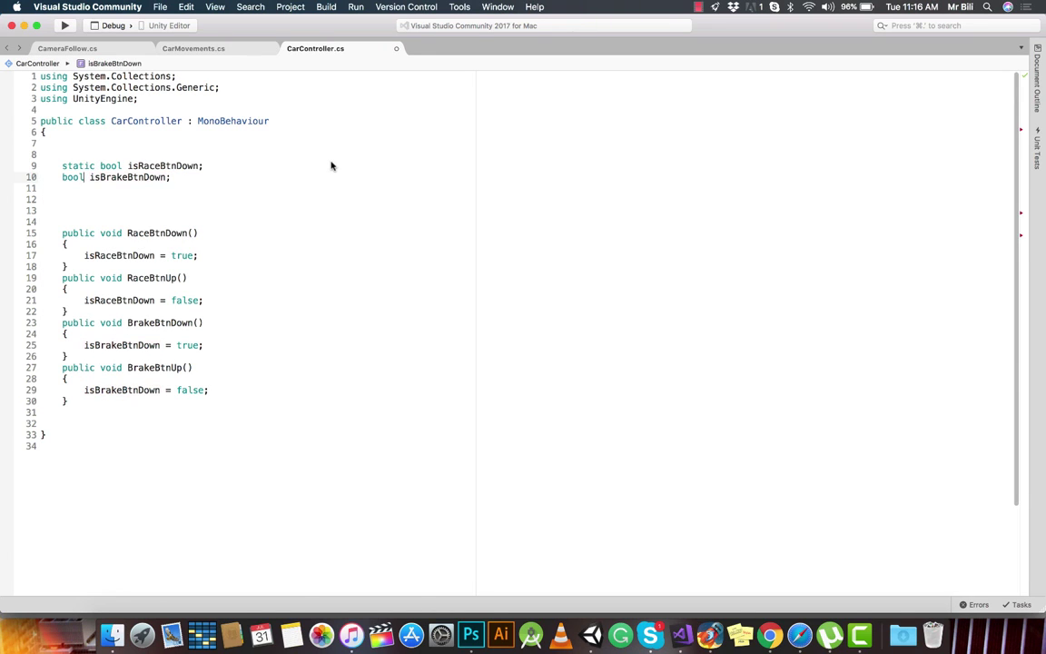
type("stat")
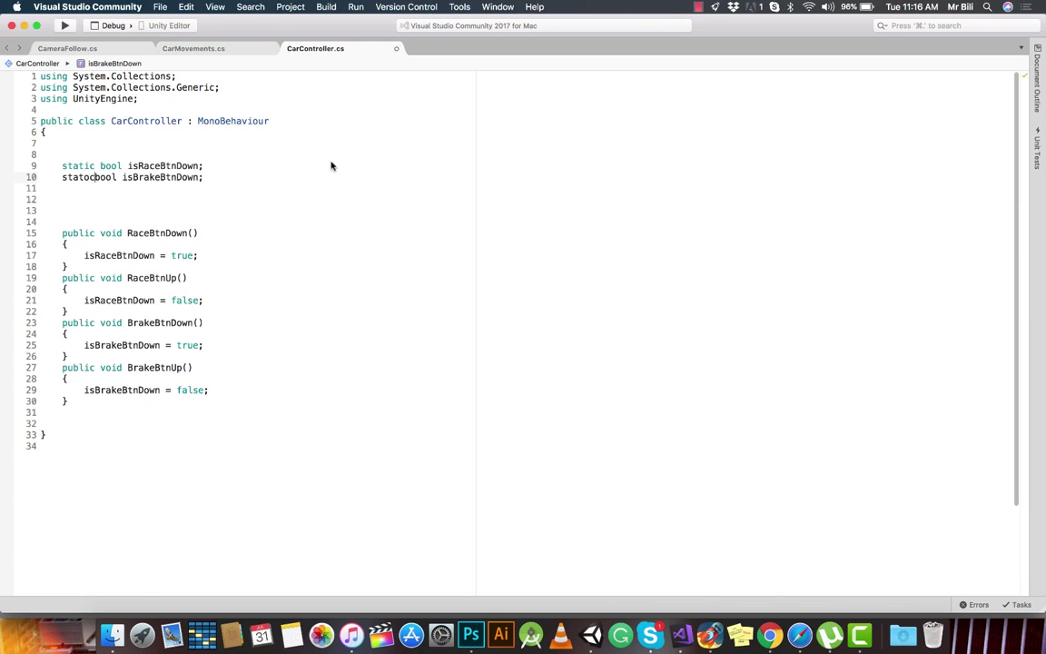
type("ic")
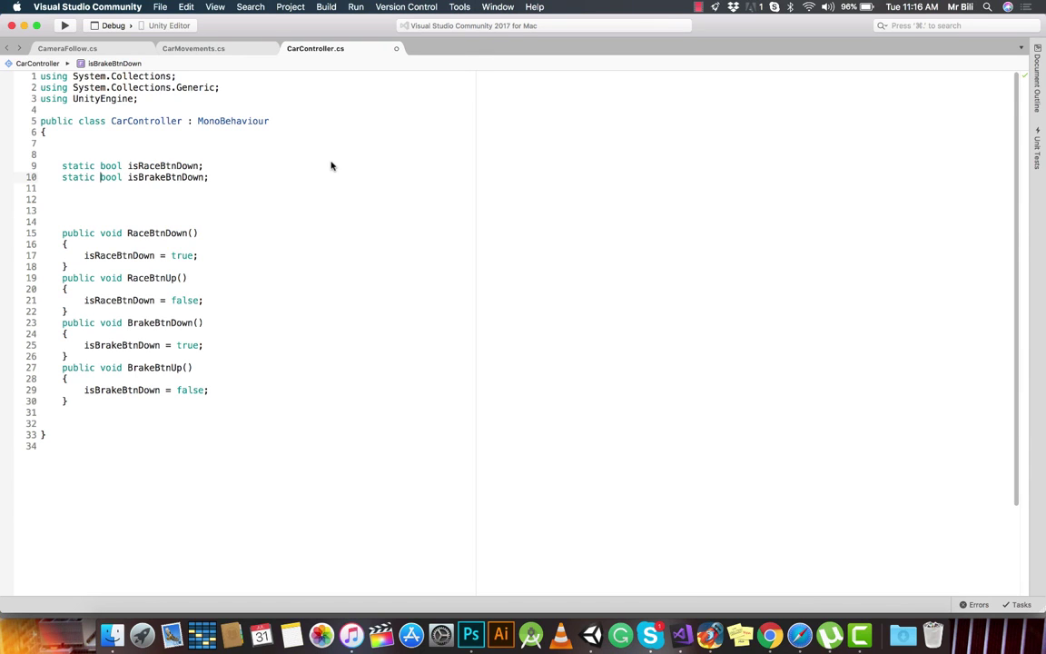
key("super+Tab")
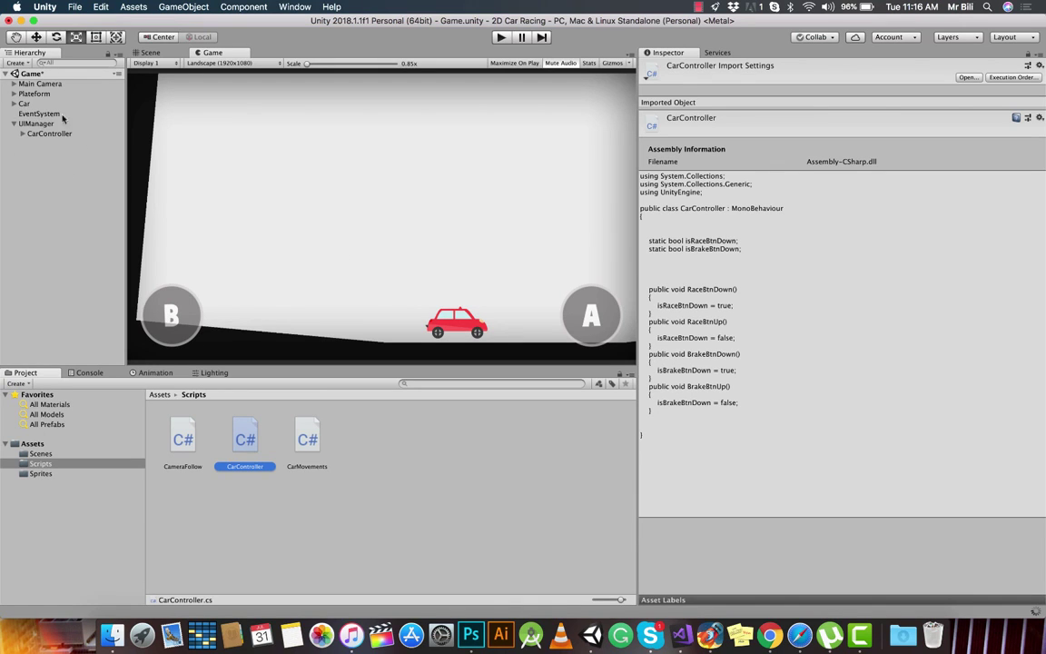
Select the Race and Brake buttons and remove their Button component
left_click(25, 133)
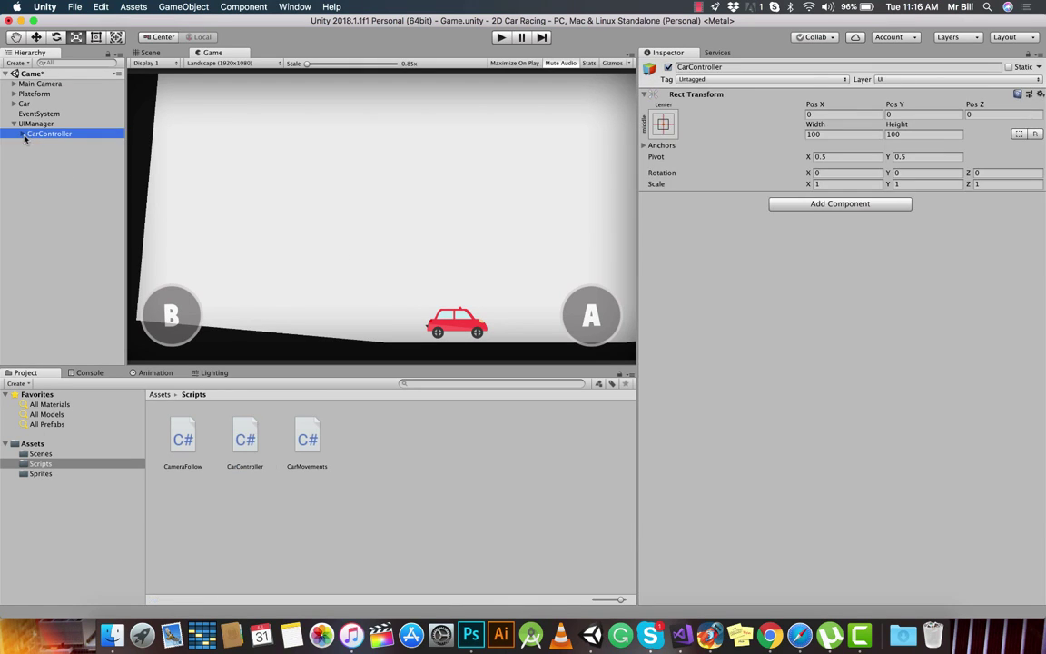
left_click(23, 134)
left_click(43, 143)
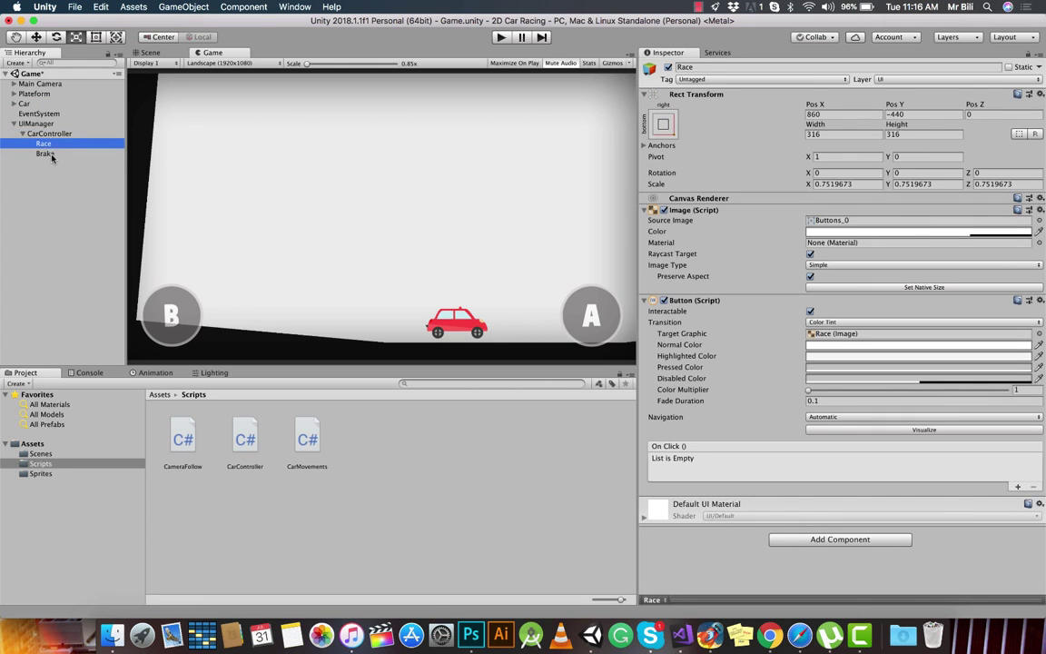
left_click(46, 154, "shift")
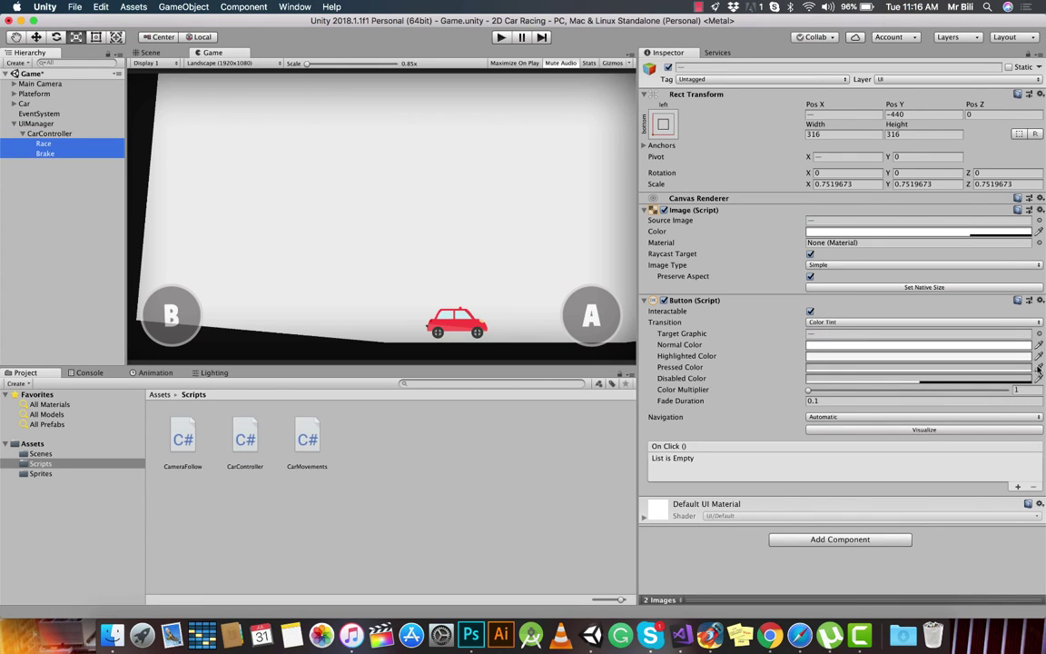
right_click(868, 301)
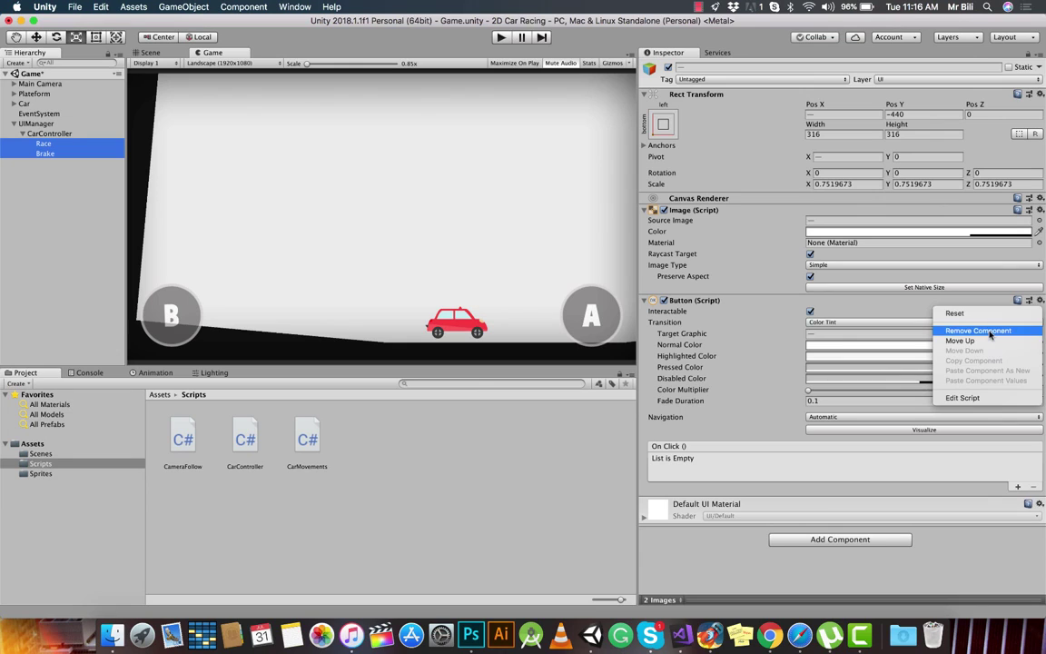
left_click(899, 332)
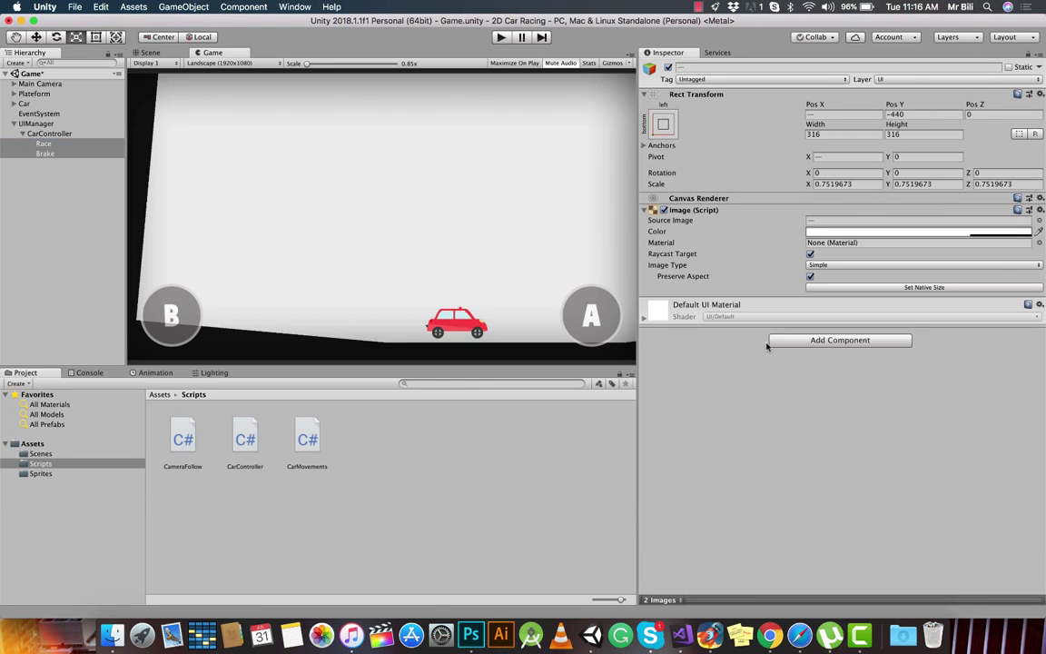
Add an Event Trigger component to both the Race and Brake buttons
left_click(837, 342)
type("tir")
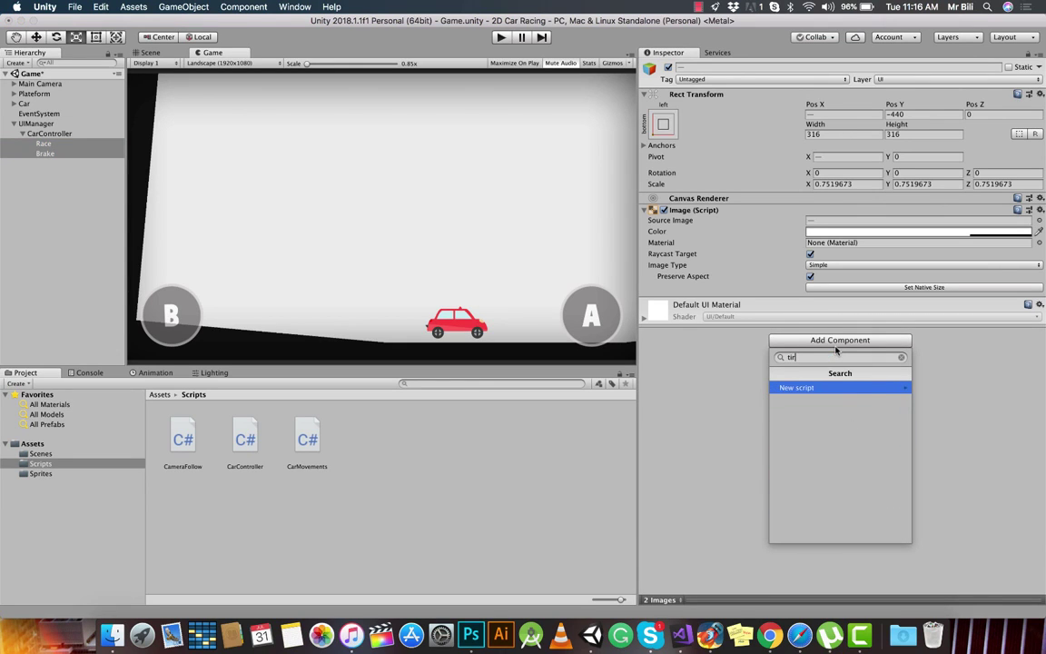
key("BackSpace")
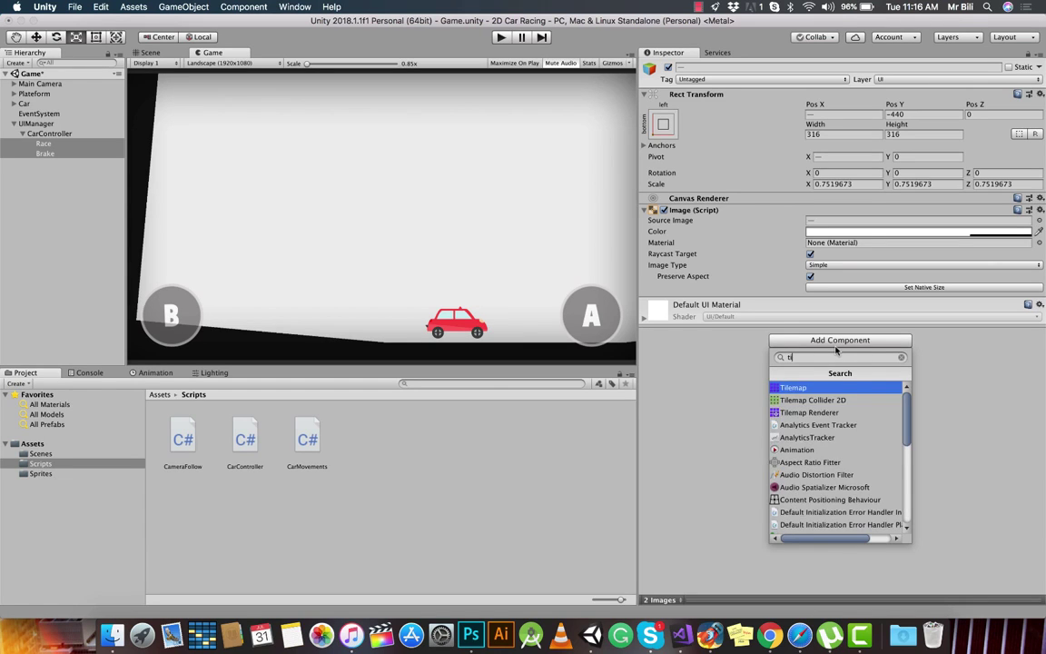
key("BackSpace")
type("rig")
key("Escape")
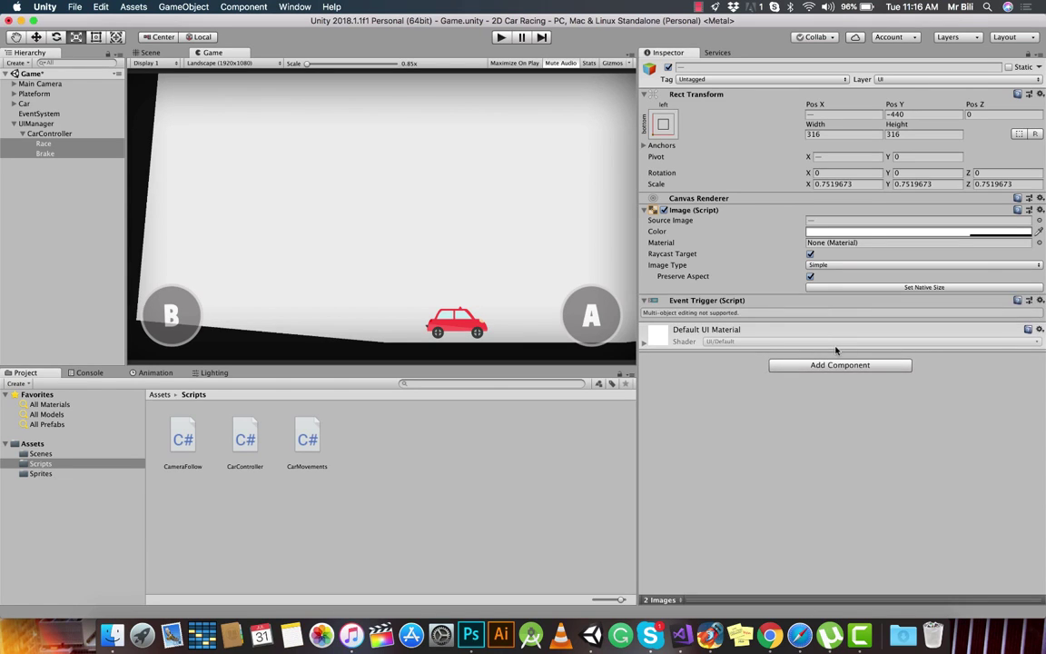
Give Race's Event Trigger PointerDown and PointerUp events, each with a listener
left_click(51, 144)
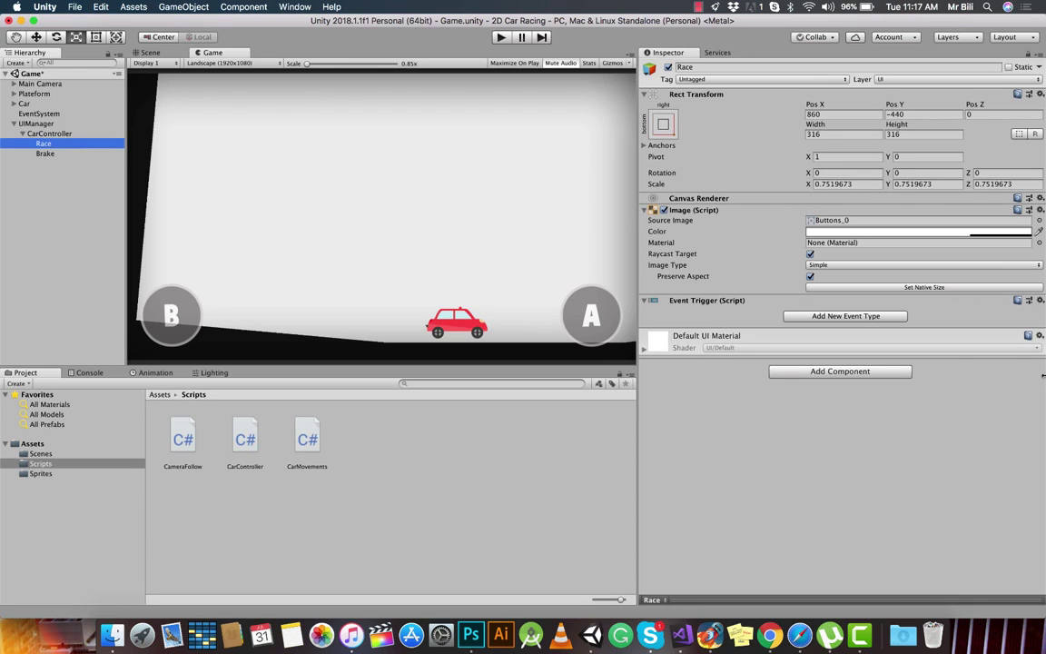
left_click(874, 317)
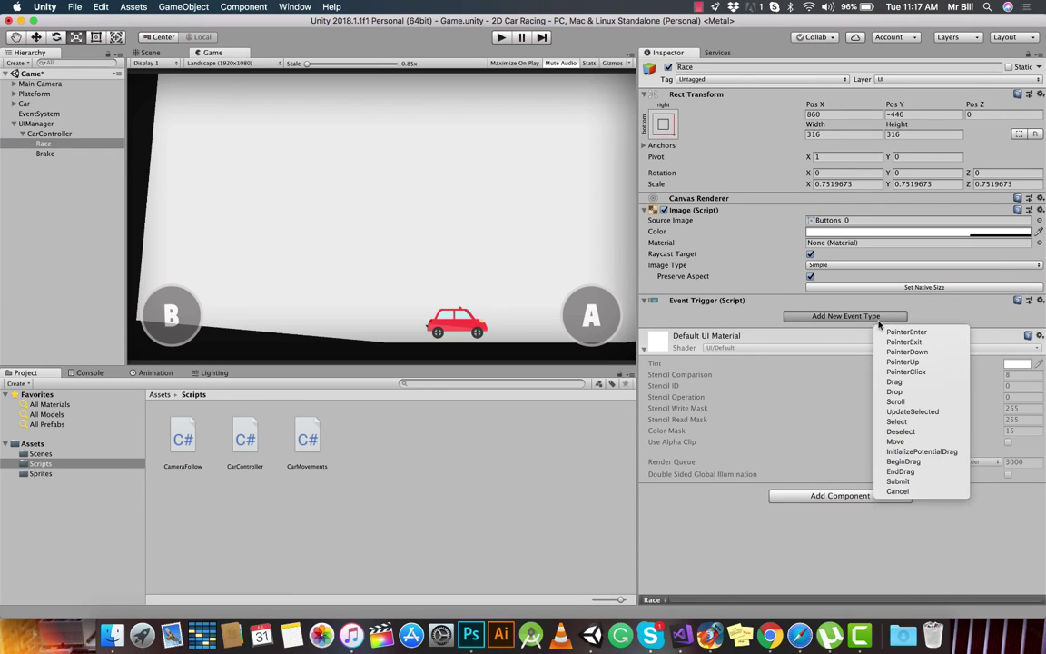
left_click(909, 352)
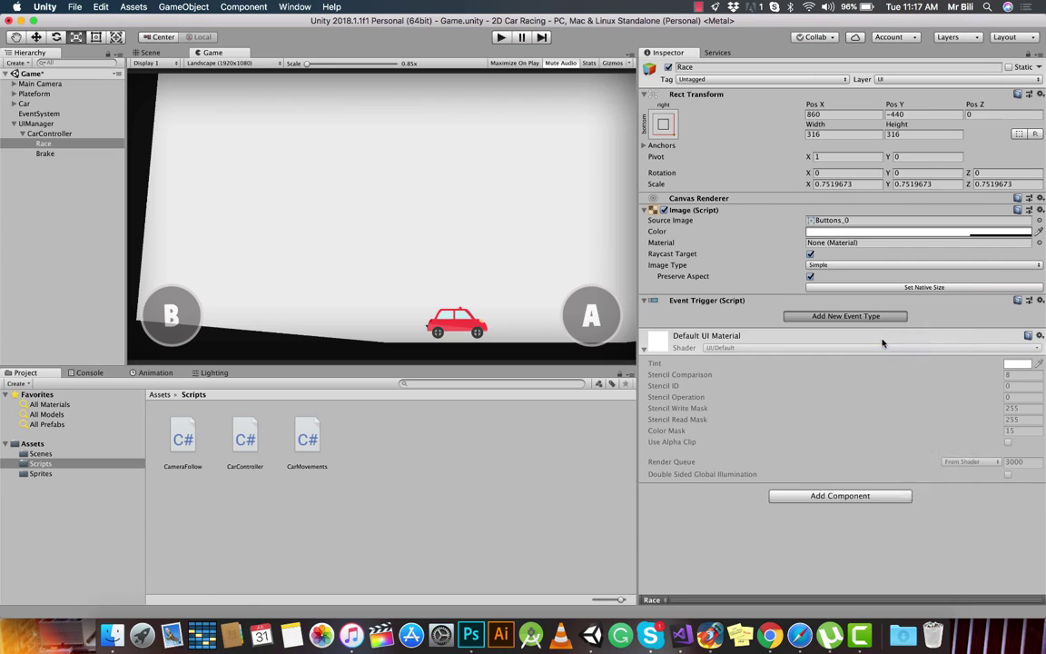
left_click(859, 372)
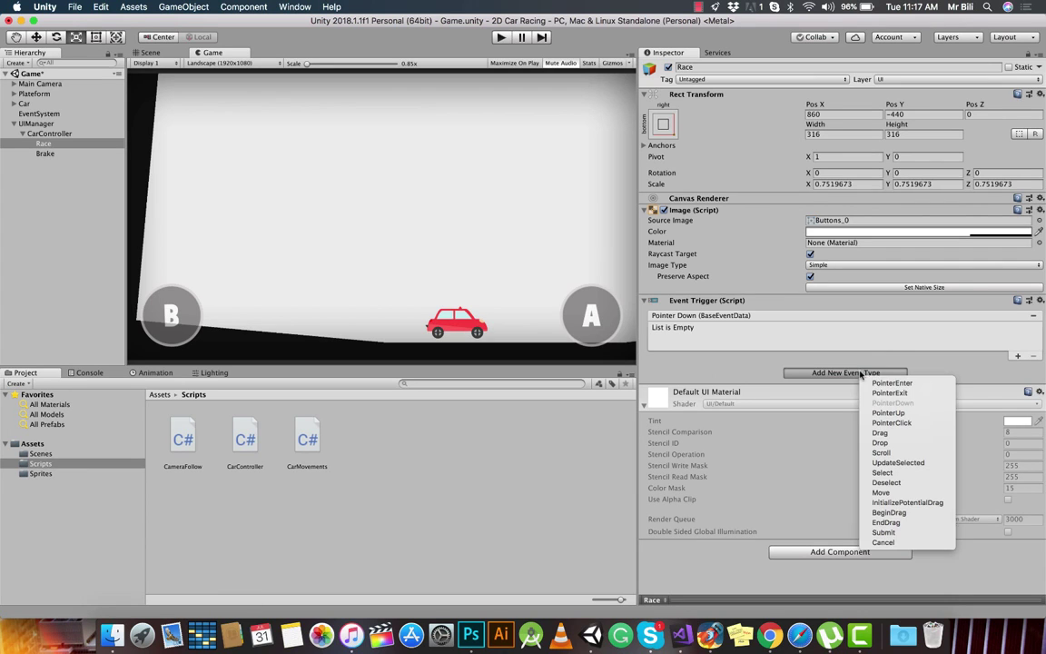
left_click(892, 413)
left_click(1007, 356)
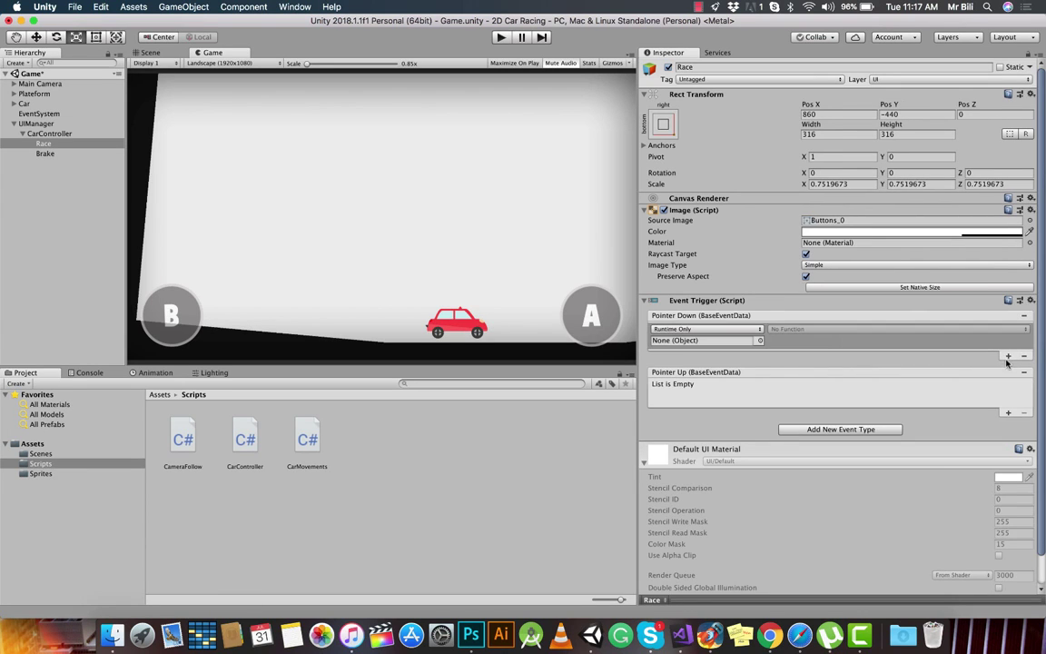
left_click(1007, 412)
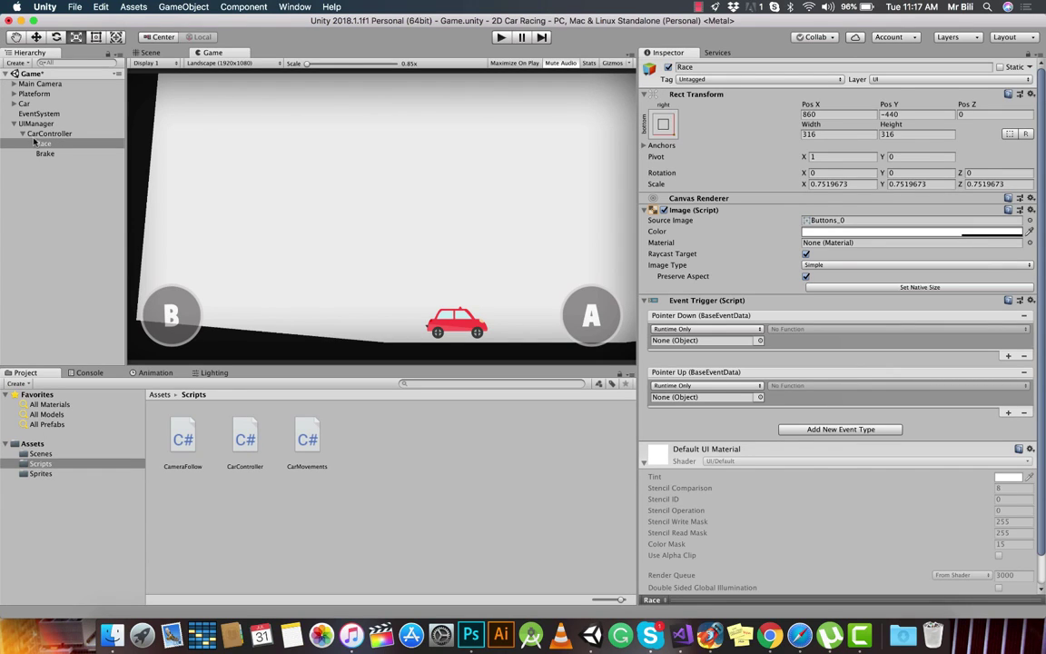
Assign the Car to both listeners, calling CarController.RaceBtnDown and CarController.RaceBtnUp
left_click_drag(24, 103, 706, 339)
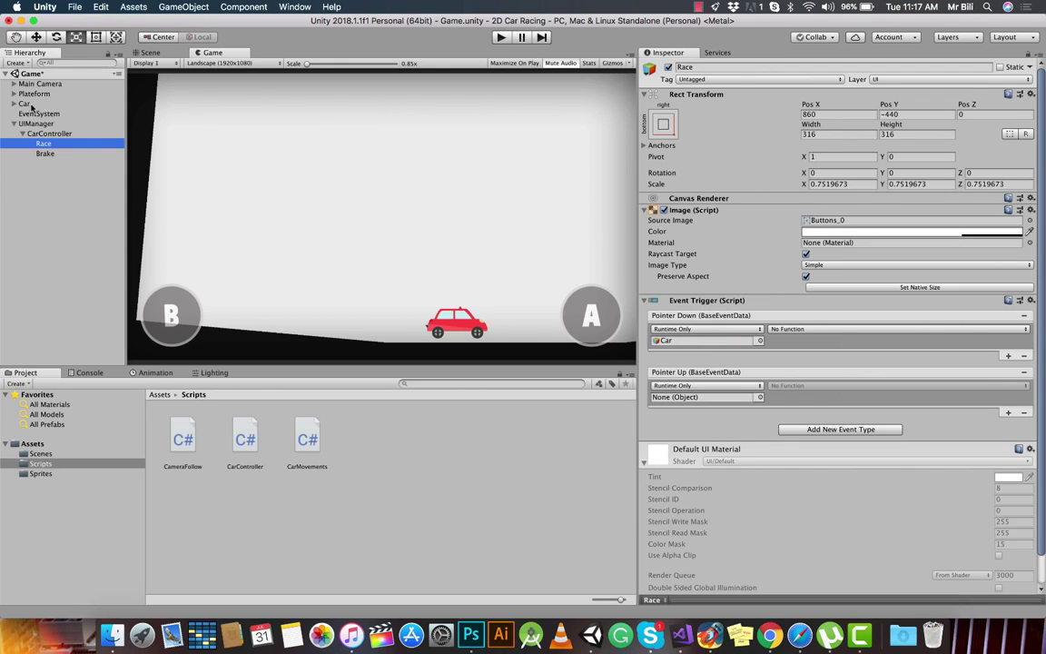
left_click_drag(31, 107, 706, 397)
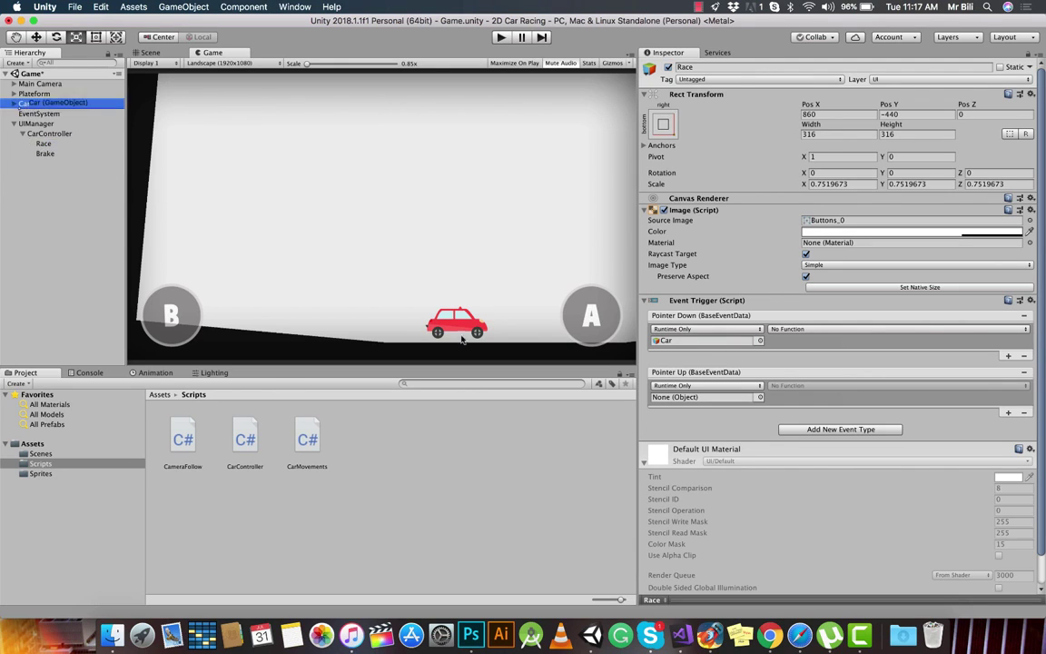
left_click(872, 329)
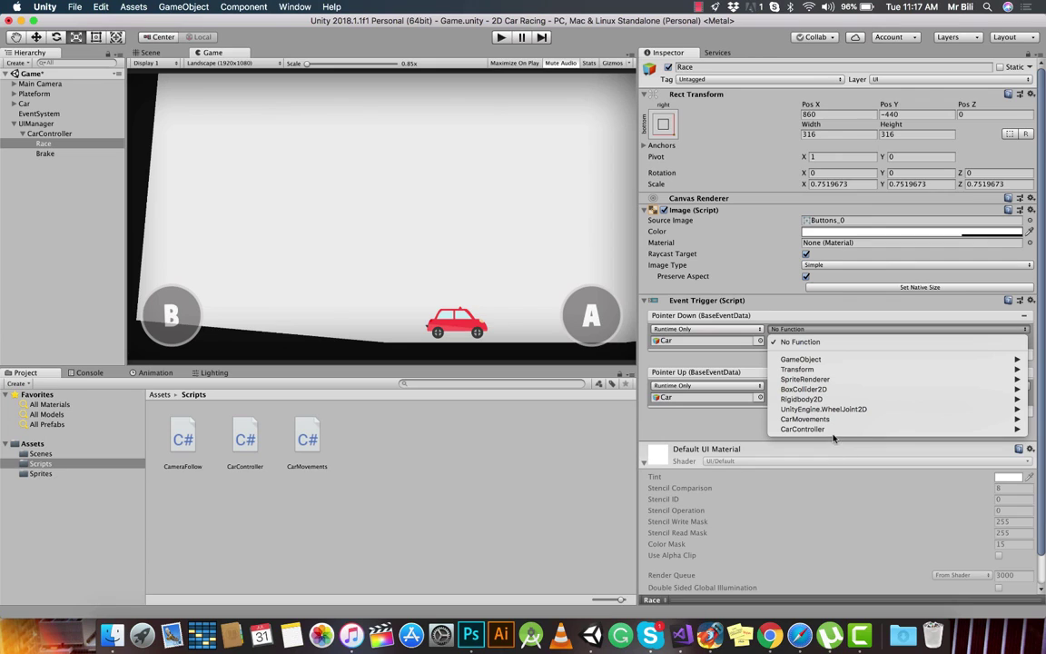
mouse_move(835, 432)
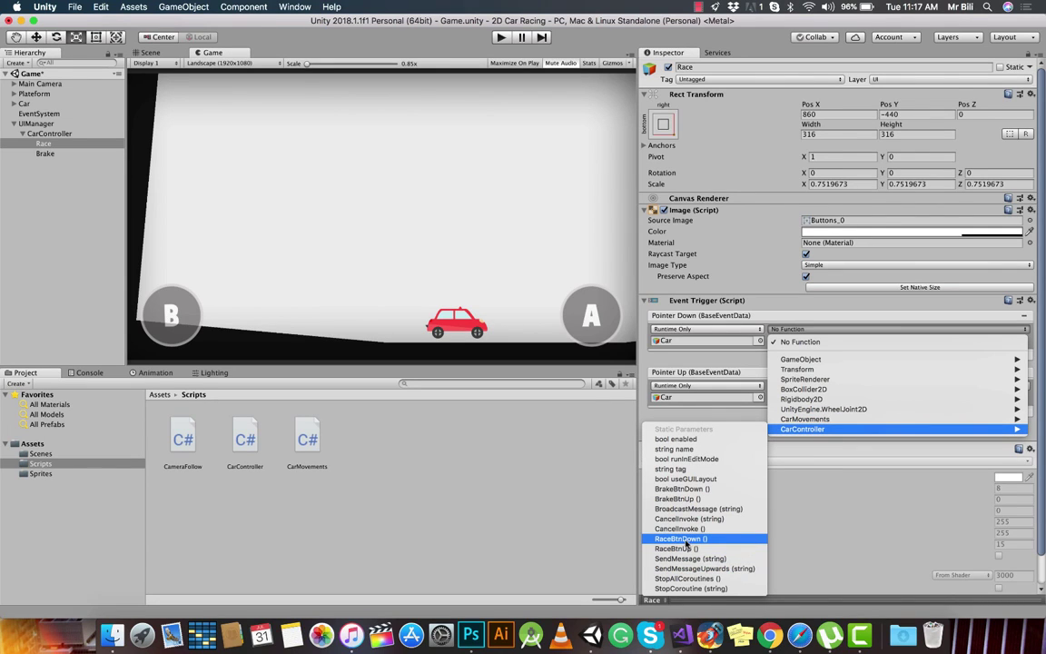
left_click(683, 538)
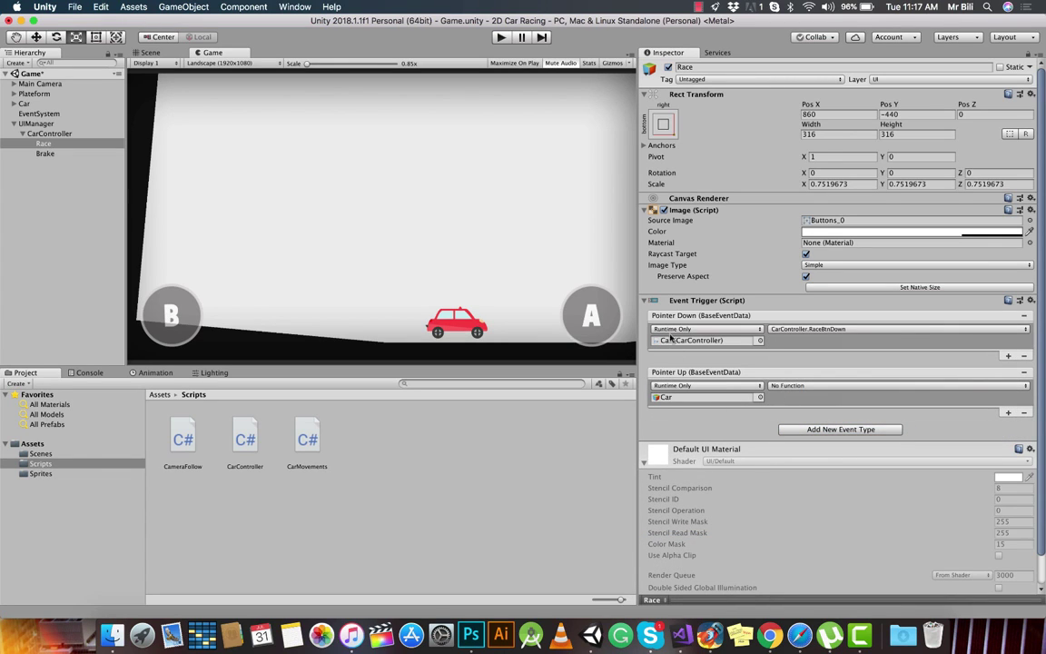
left_click(787, 386)
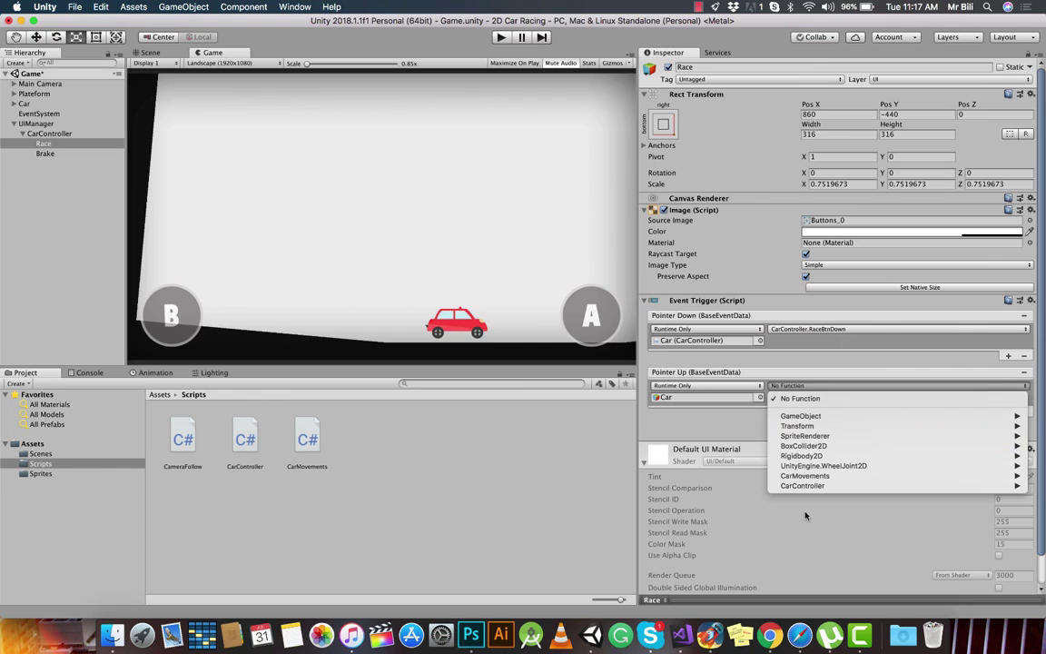
mouse_move(806, 487)
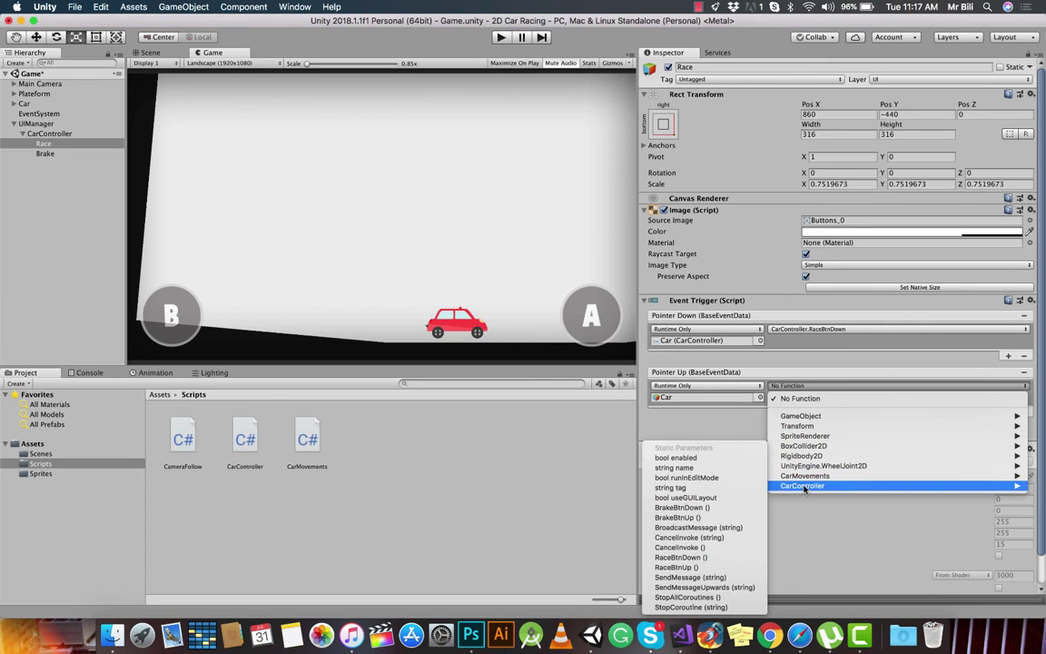
left_click(694, 568)
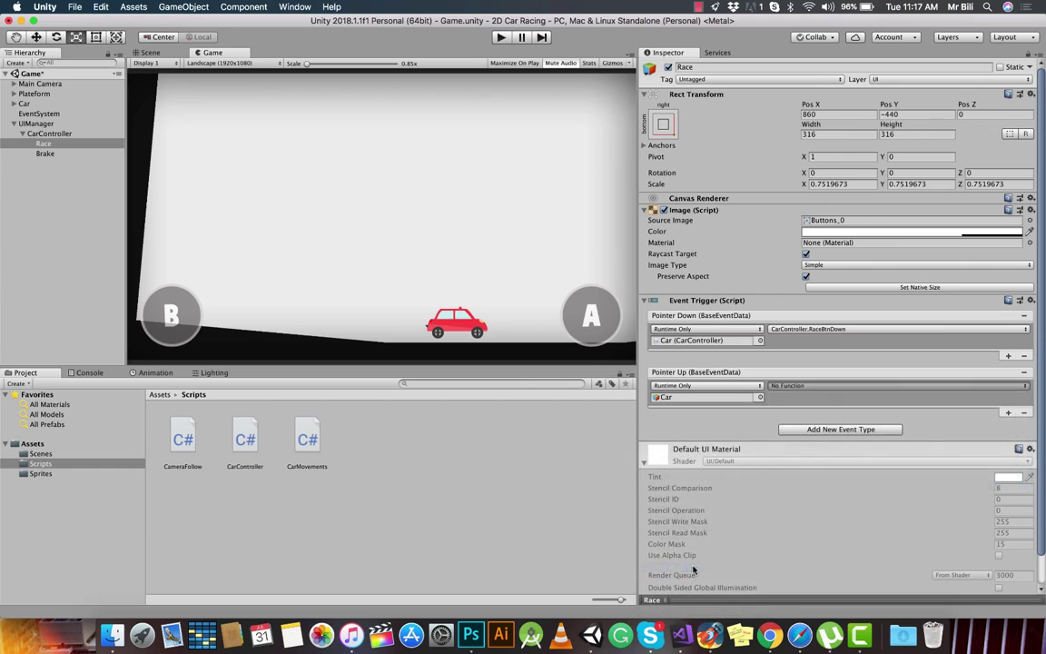
left_click(46, 154)
Give Brake's Event Trigger PointerDown and PointerUp events, each with a listener
left_click(892, 317)
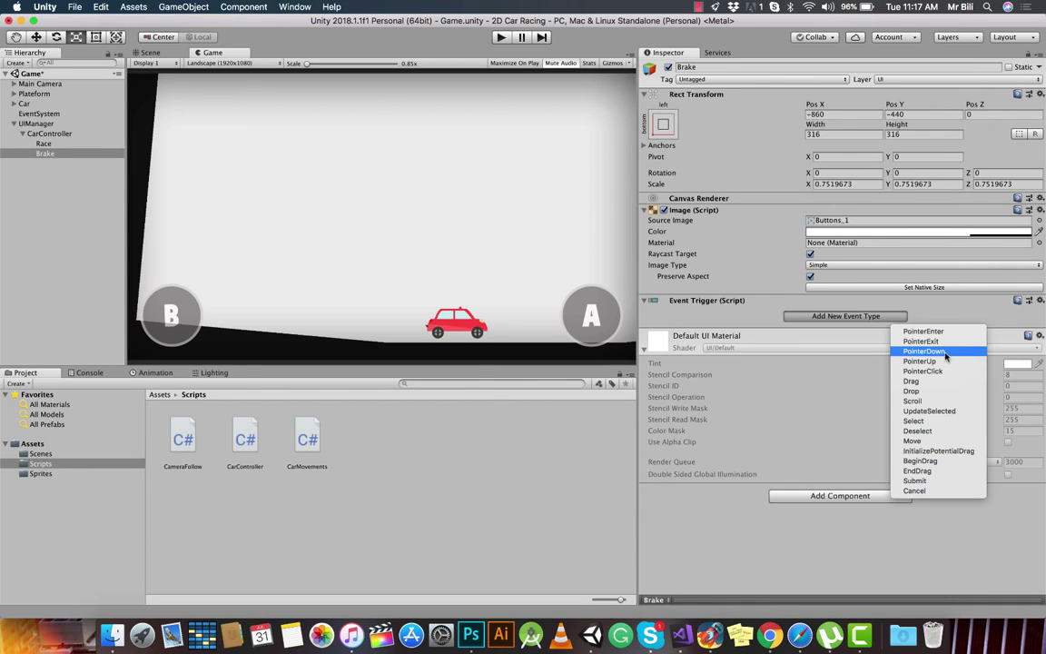
left_click(946, 353)
left_click(854, 374)
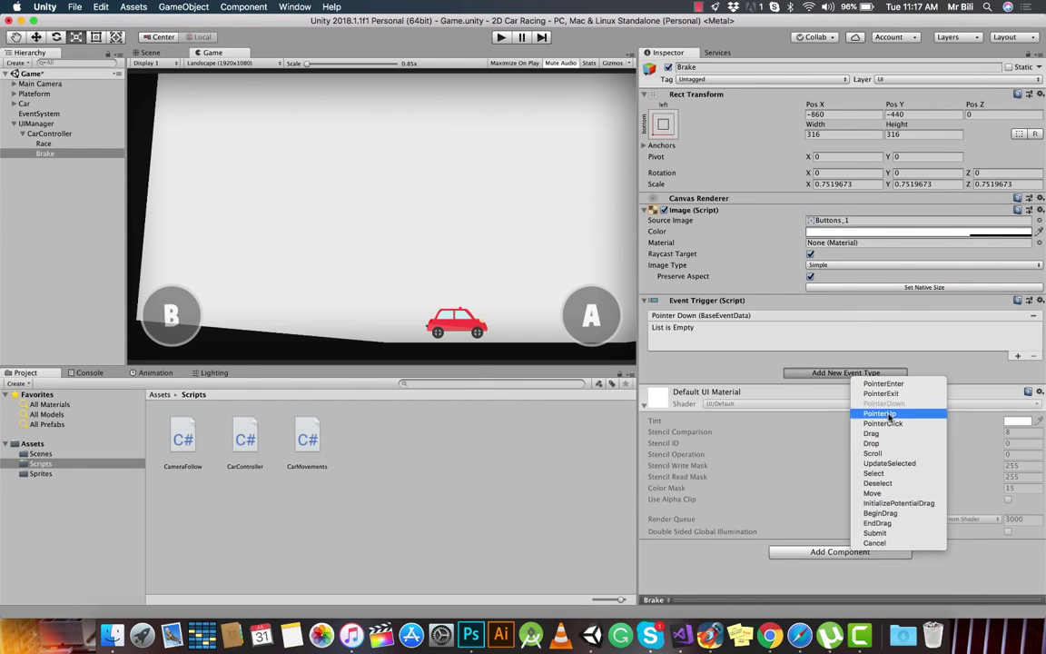
left_click(886, 414)
left_click(1008, 355)
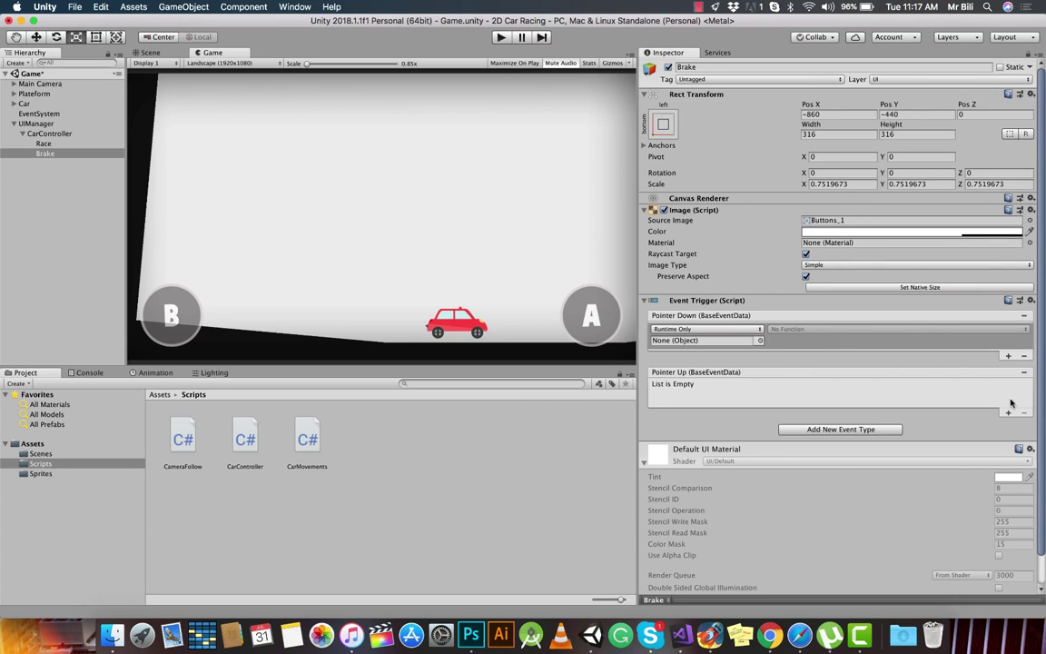
left_click(1008, 412)
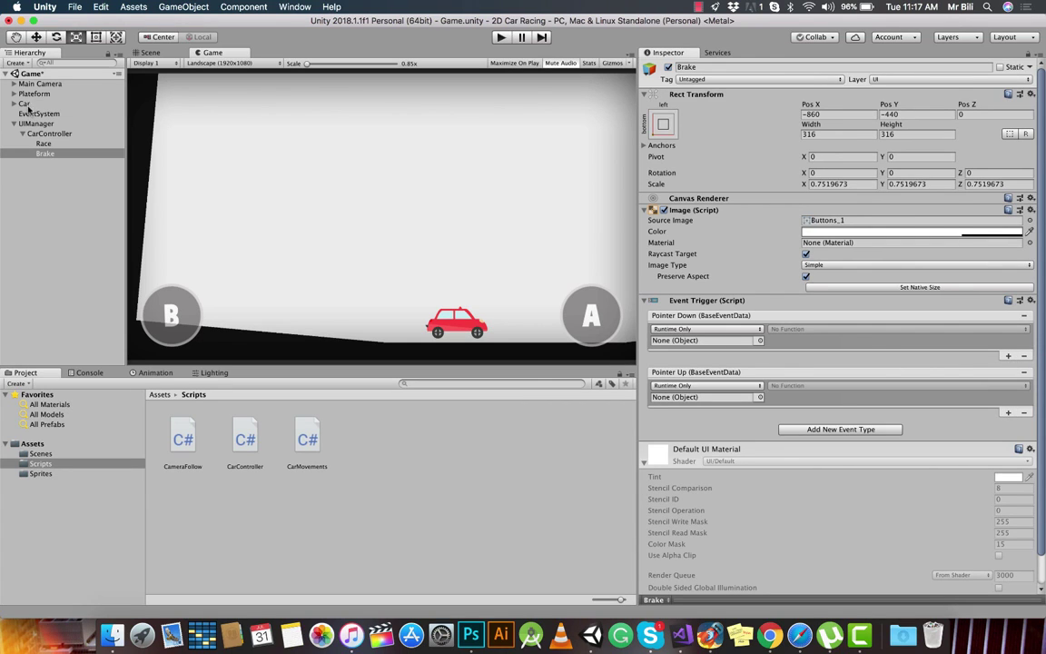
Assign the Car to call CarController.BrakeBtnDown and BrakeBtnUp, then save the scene
left_click_drag(25, 104, 699, 341)
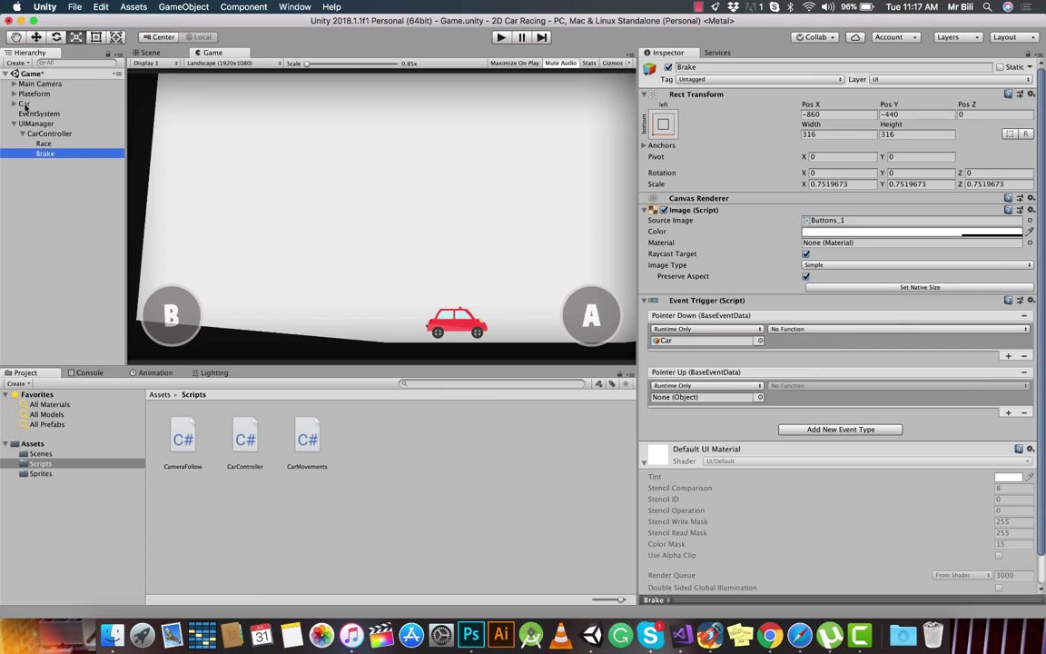
left_click_drag(24, 105, 699, 397)
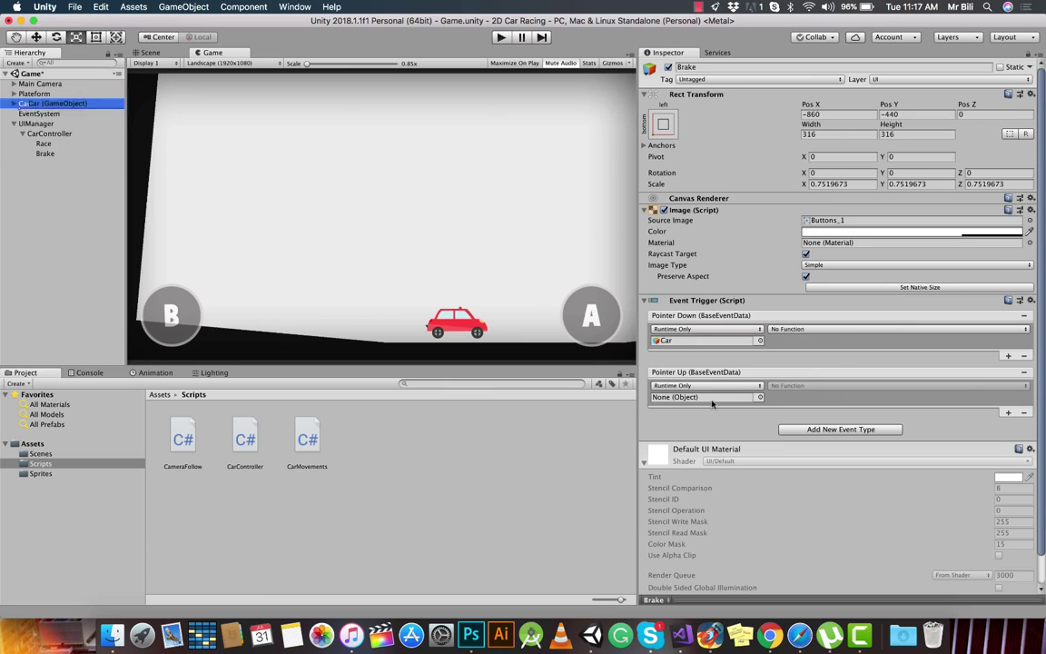
left_click(788, 331)
mouse_move(804, 429)
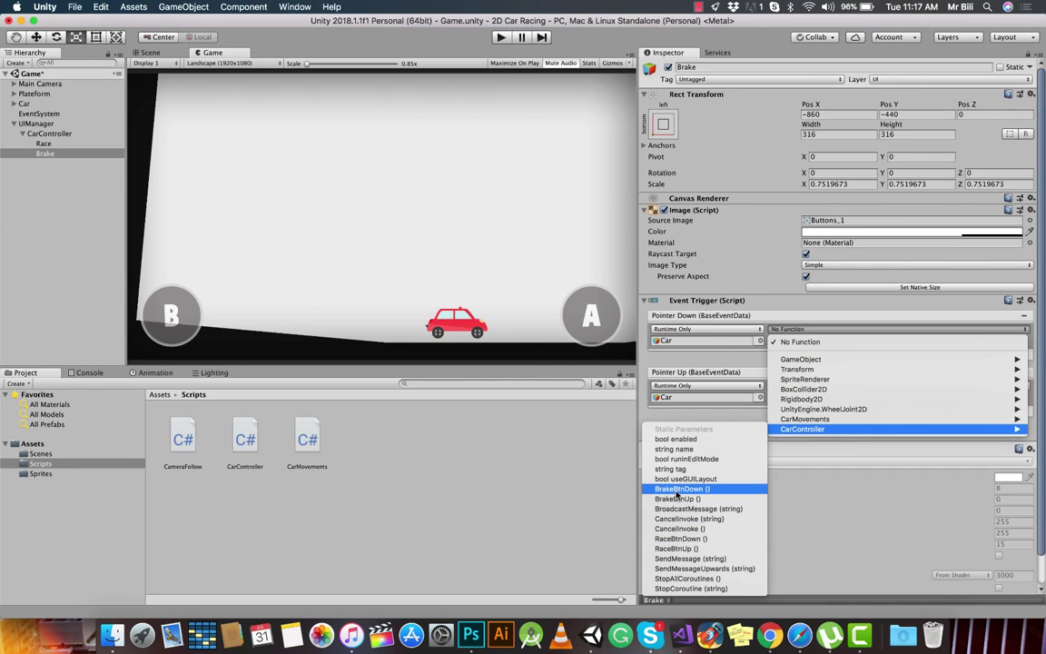
left_click(678, 488)
left_click(788, 386)
mouse_move(846, 486)
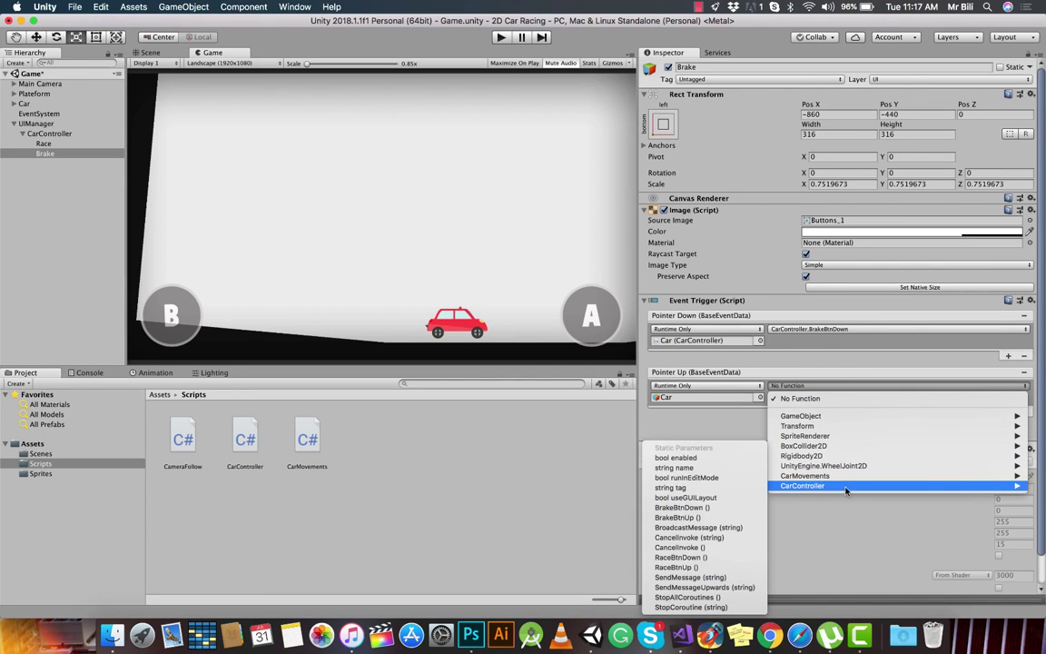
left_click(672, 517)
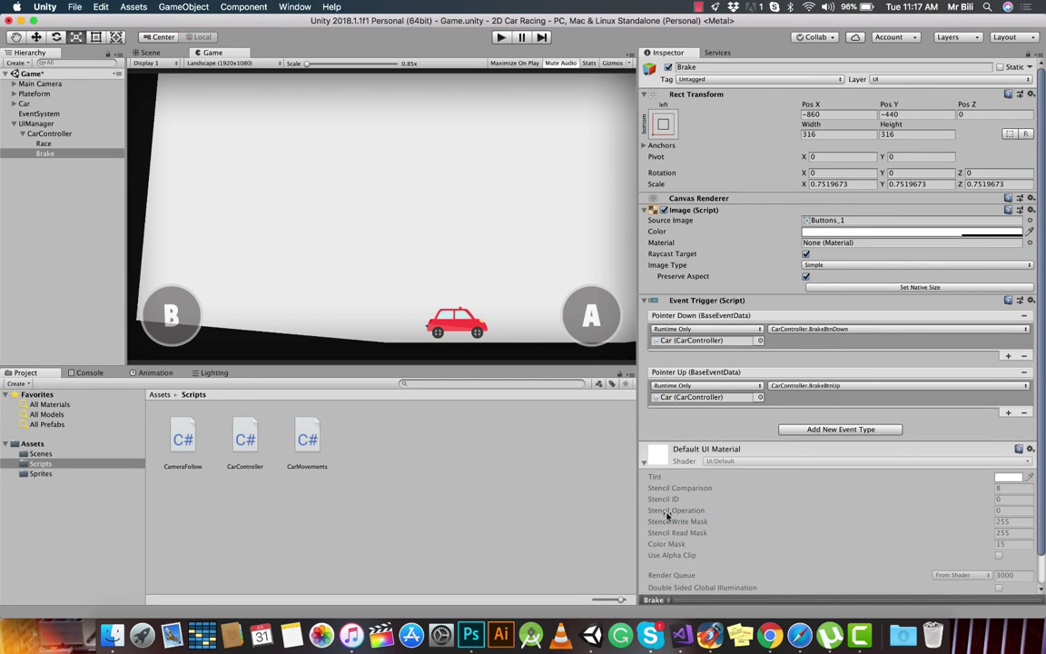
key("super+s")
Add Debug.Log("You Press Race Button"); to RaceBtnDown
key("super+Tab")
left_click(287, 255)
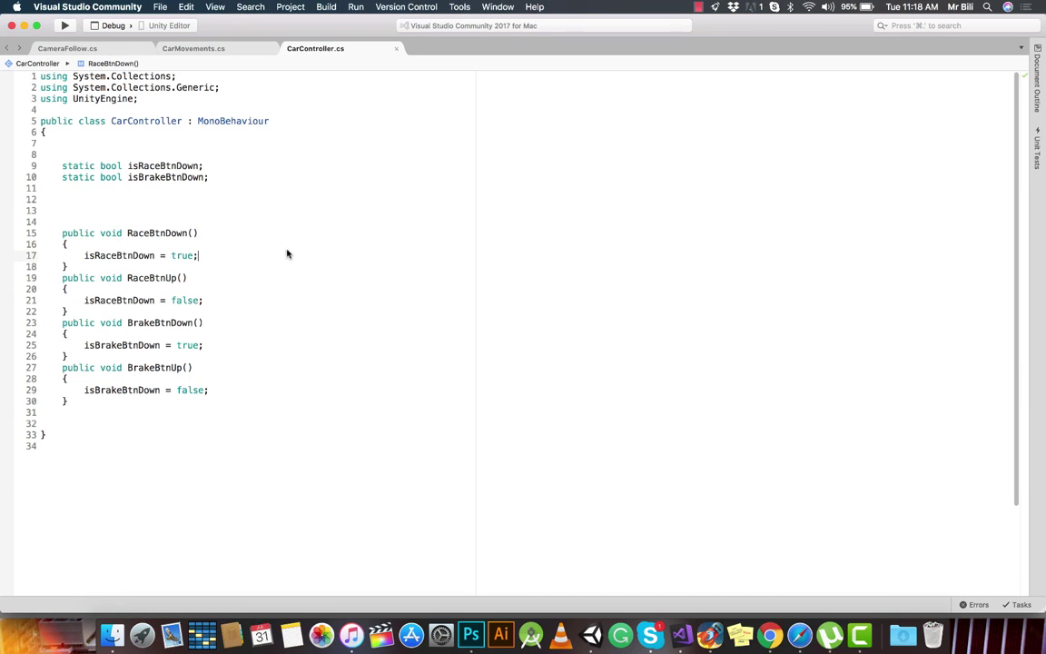
key("Return")
type("D")
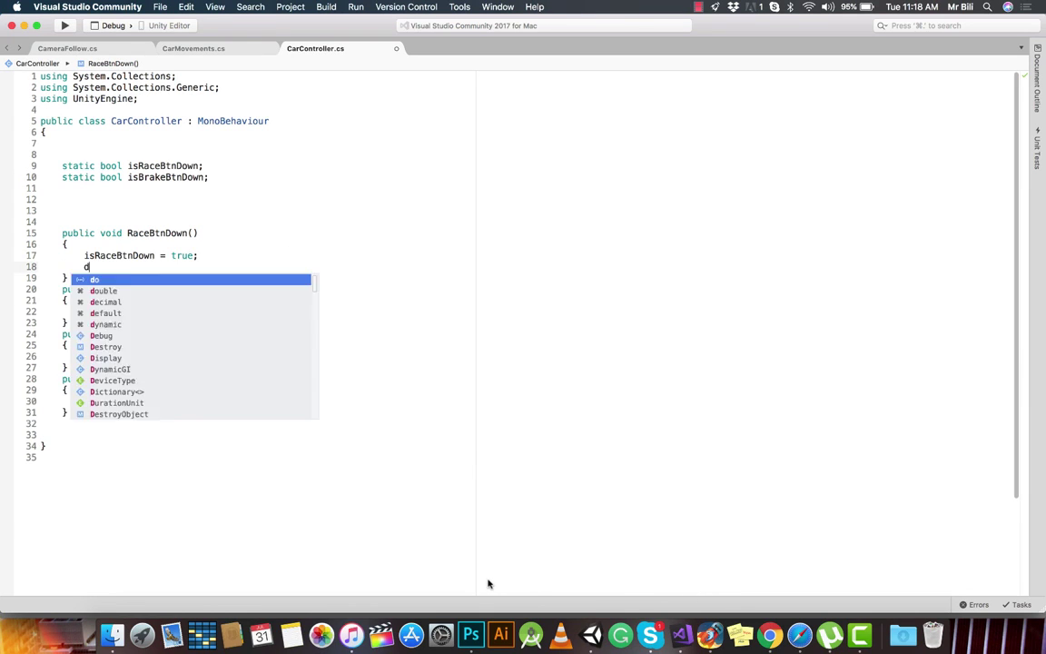
type("ebug.Lo")
key("Return")
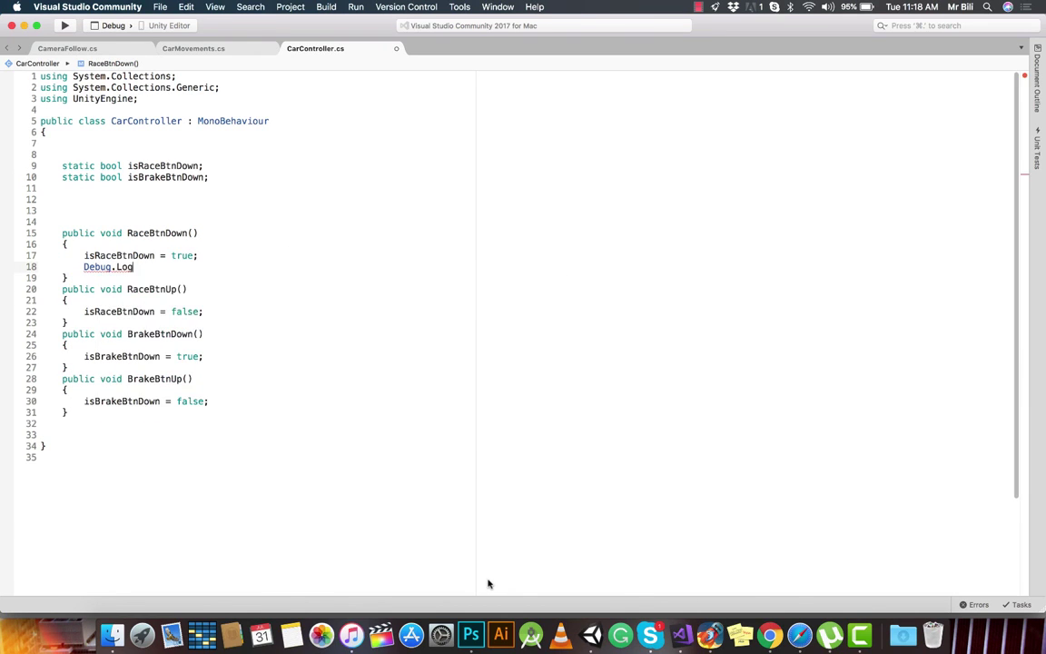
type("(\"You P")
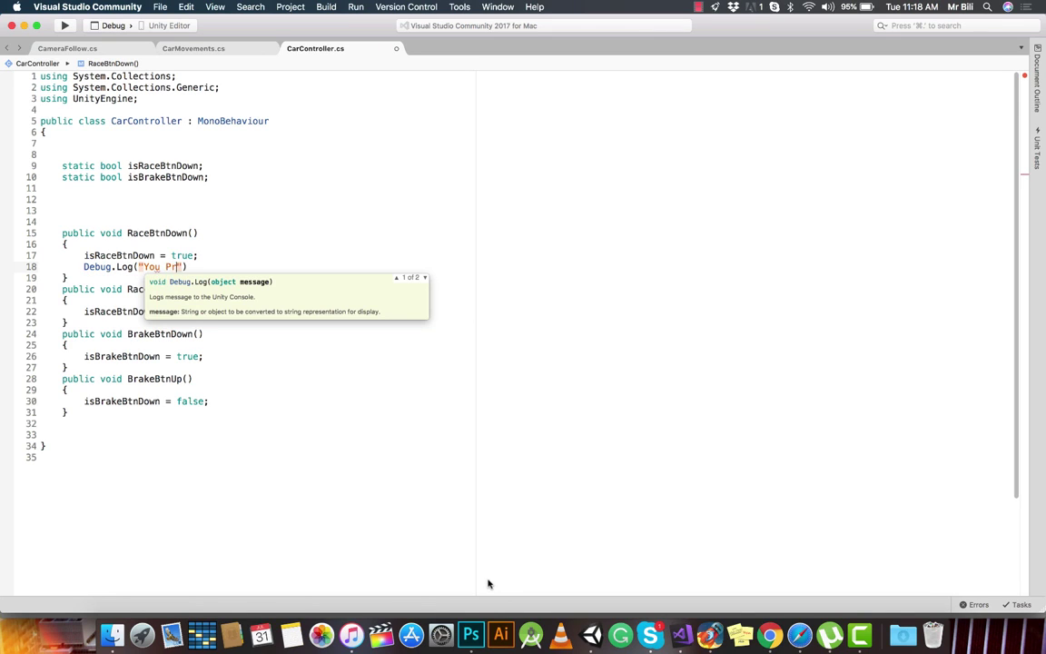
type("ress Race B")
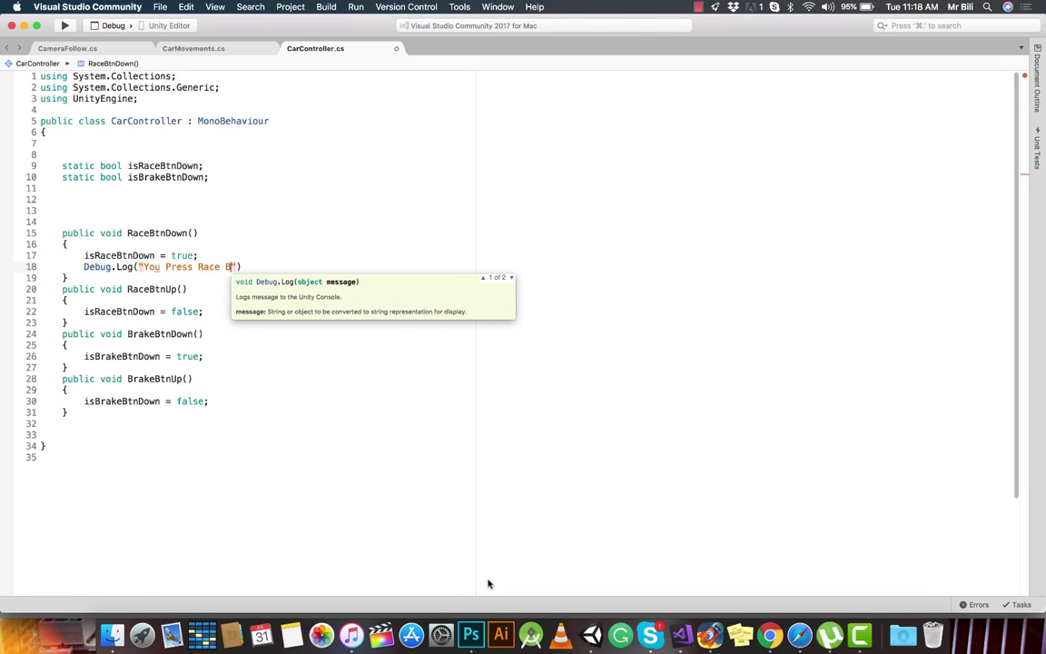
type("utton\");")
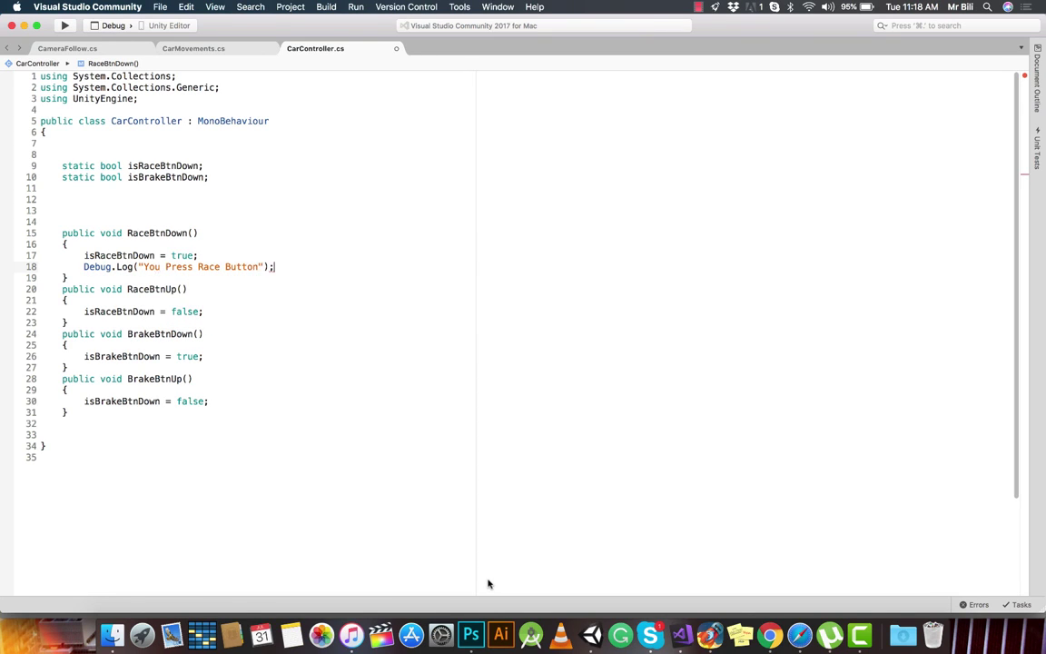
Copy the log into BrakeBtnDown, changing the message to 'You Press Brake Button'
key("shift+alt+Left")
key("shift+alt+Left")
key("shift+alt+Left")
key("shift+alt+Left")
key("shift+alt+Left")
key("shift+alt+Left")
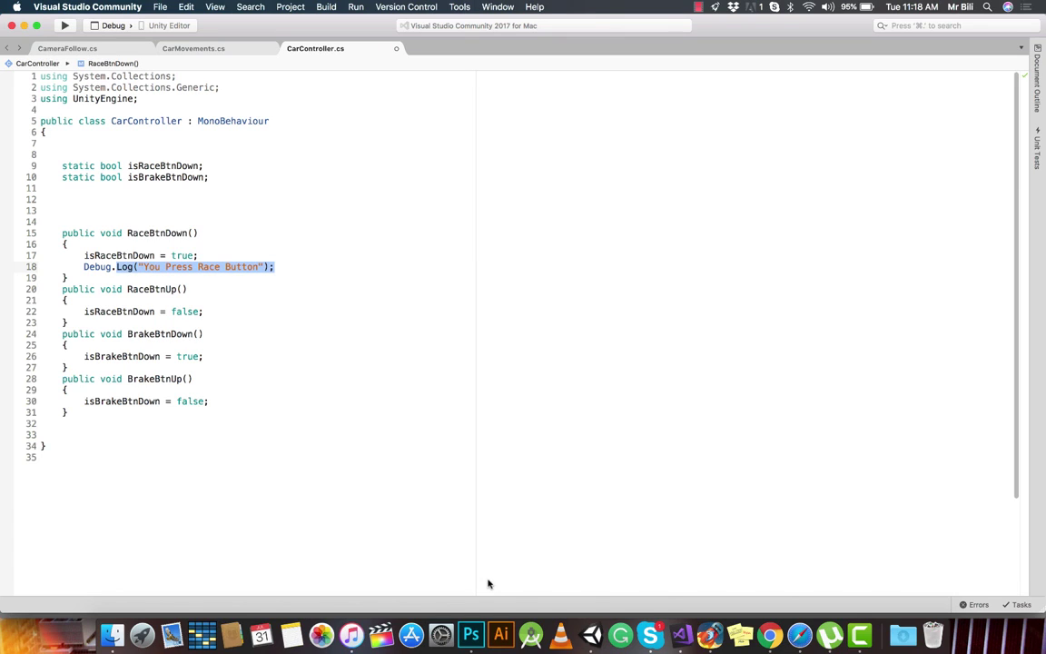
key("shift+alt+Left")
key("shift+alt+Left")
key("Down")
key("Down")
key("Down")
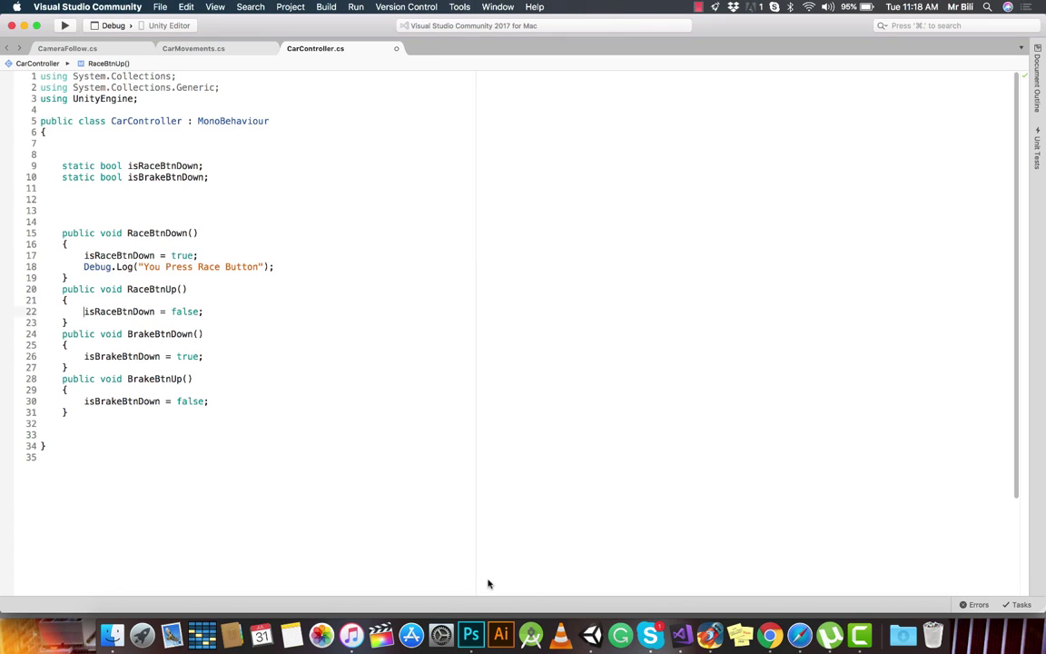
key("Down")
key("Down")
key("Down")
key("Down")
key("Return")
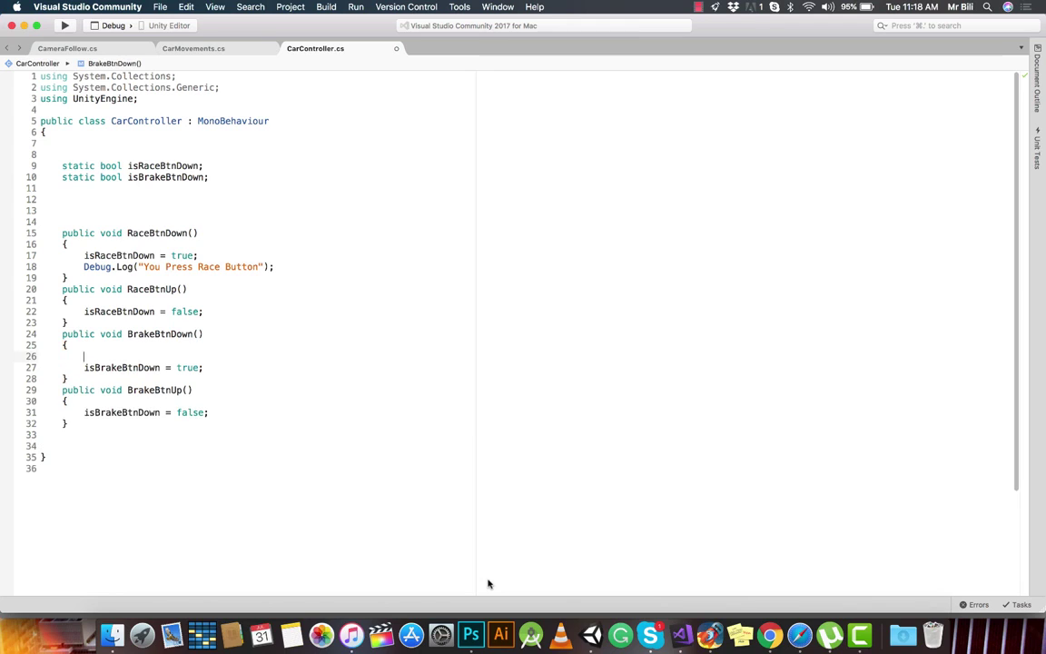
type("Debug.Log(\"You Press Race Button\");")
key("Left")
key("Left")
key("Left")
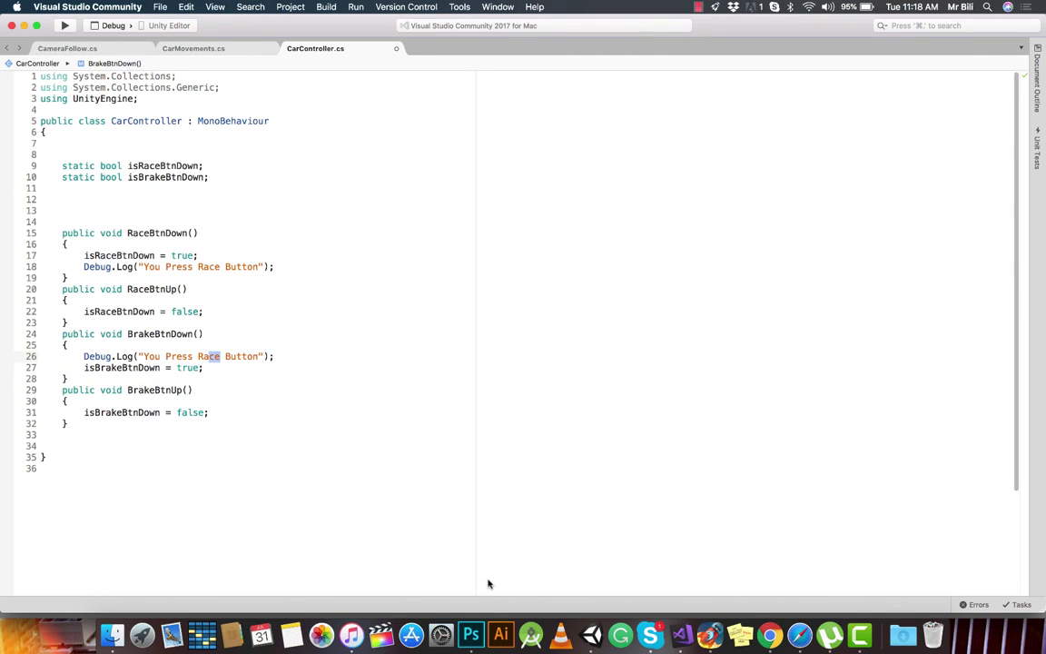
type("Brake")
Paste the log into RaceBtnUp with 'Not' inserted before 'Press'
key("Up")
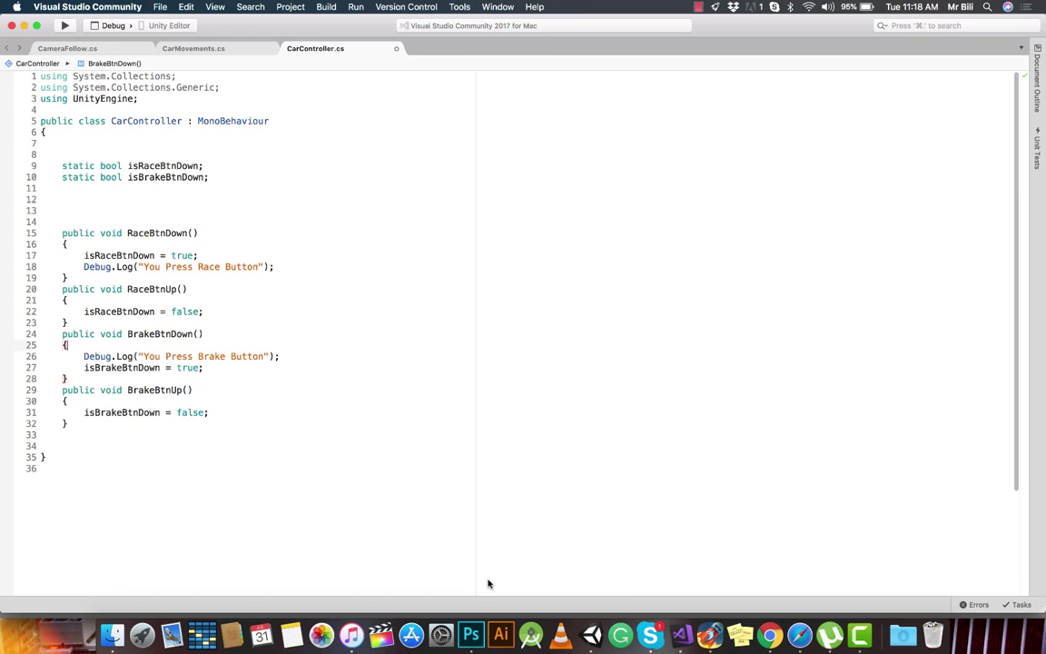
key("Up")
key("Up")
key("Up")
key("Return")
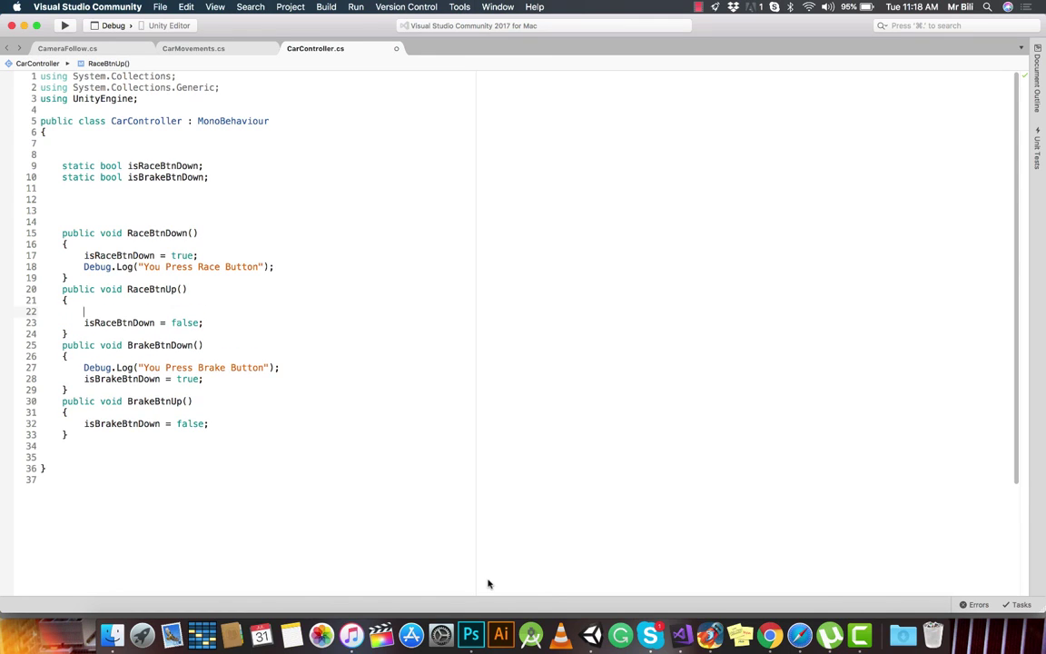
type("Debug.Log(\"You Press Race Button\");")
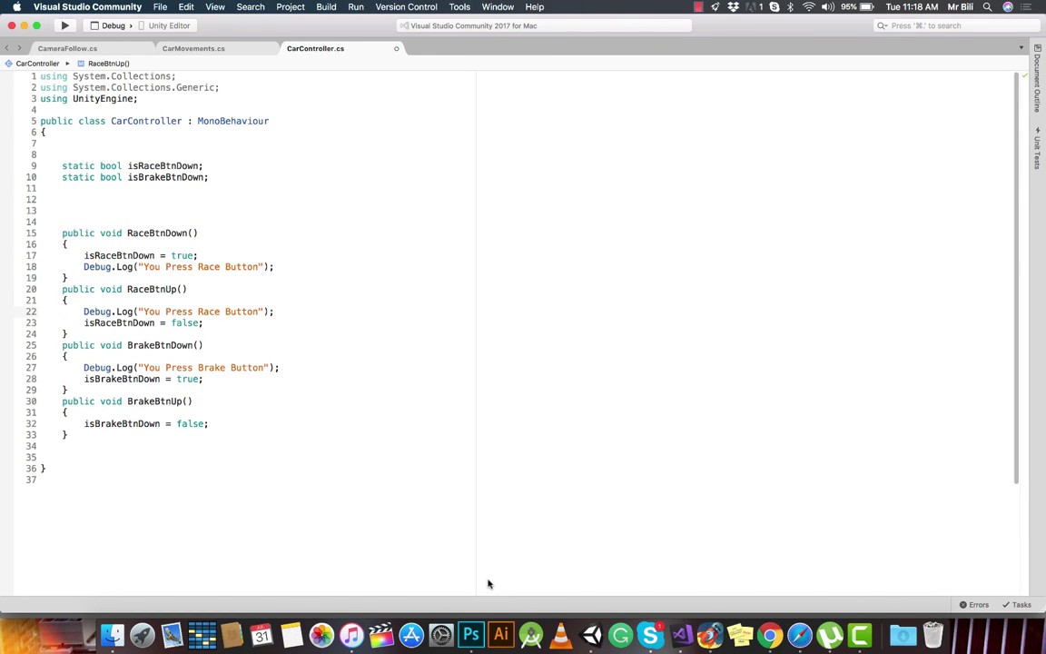
key("alt+Left")
type("Not")
Paste the log into BrakeBtnUp with 'Not' added and Race changed to Brake
key("Down")
key("Down")
key("Down")
key("Return")
type("Debug.Log(\"You Press Race Button\");")
key("alt+Left")
key("alt+Left")
key("alt+Left")
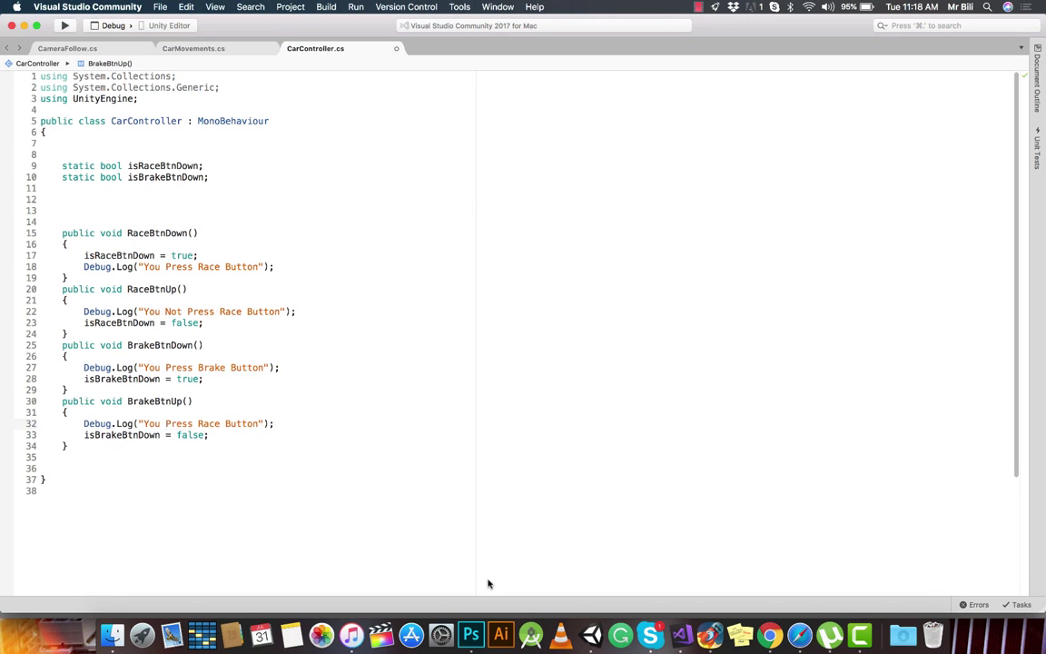
type("Not")
key("BackSpace")
key("BackSpace")
key("BackSpace")
type("Brake")
Separate the four methods with blank lines and save CarController.cs
left_click(275, 278)
key("Return")
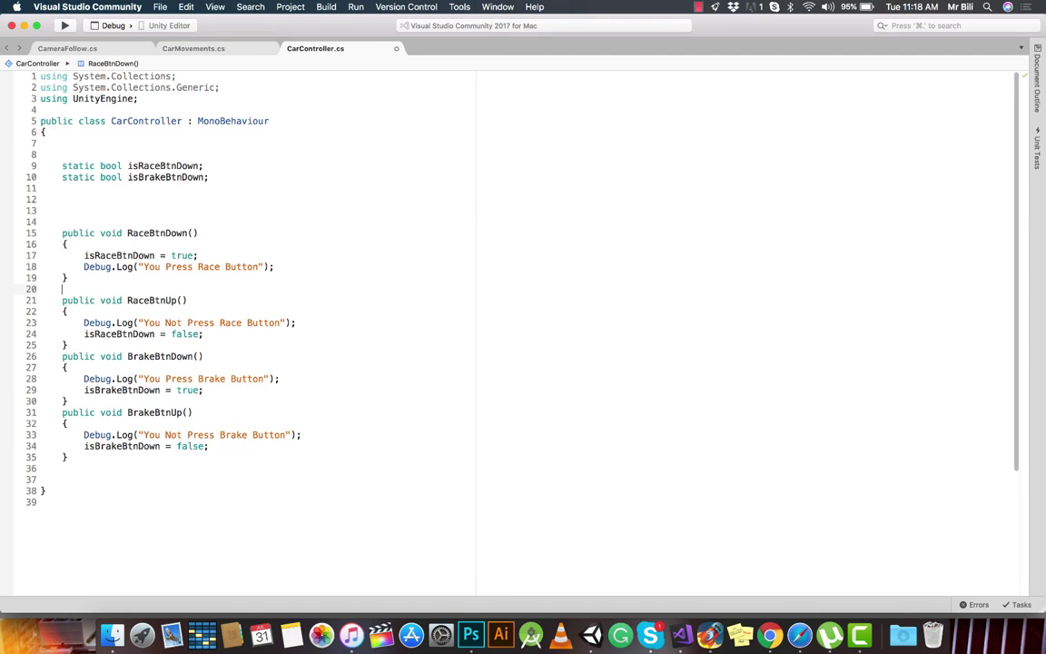
key("Down")
key("Down")
key("Down")
key("Down")
key("Down")
key("Down")
key("Return")
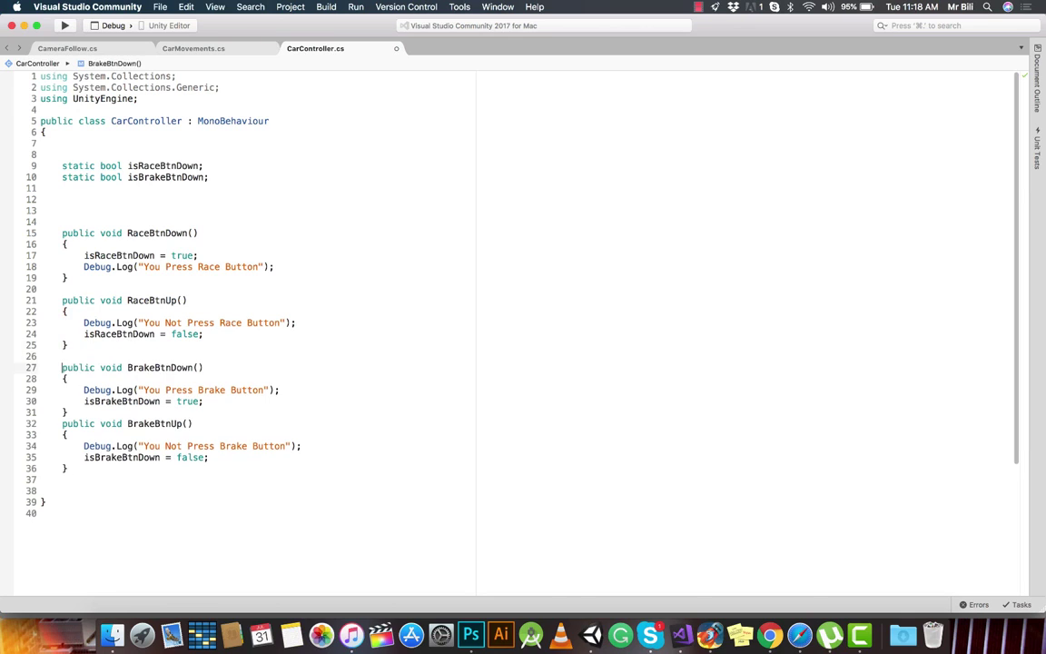
key("Down")
key("Down")
key("Down")
key("Down")
key("Down")
key("Return")
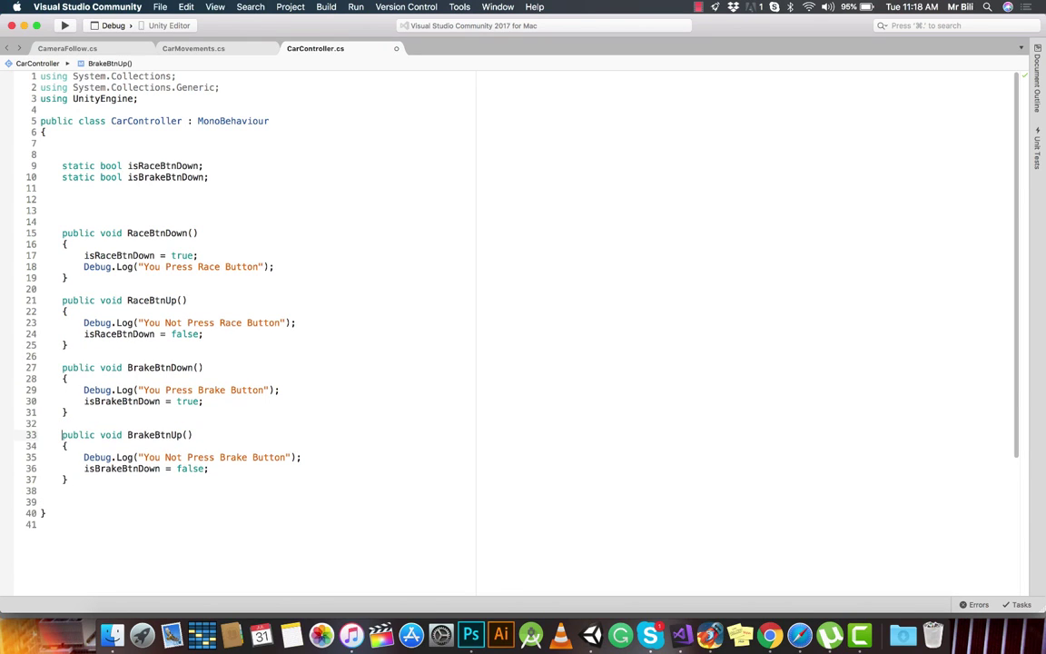
key("super+s")
Review the Debug.Log lines in RaceBtnDown, RaceBtnUp, BrakeBtnDown and BrakeBtnUp
left_click_drag(63, 233, 241, 271)
left_click(227, 276)
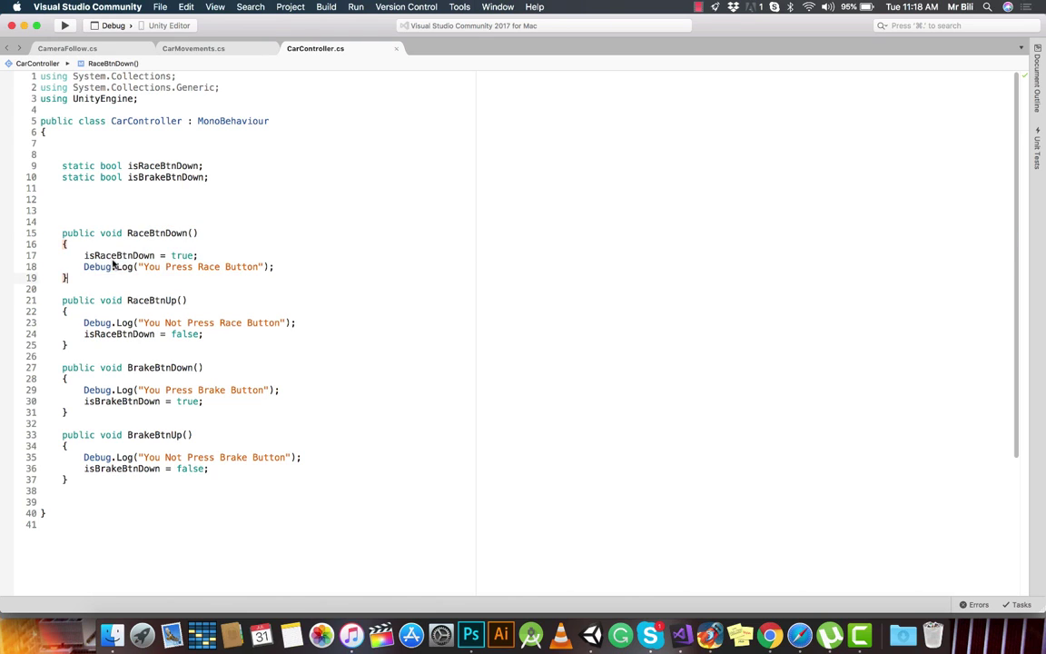
left_click_drag(85, 268, 279, 272)
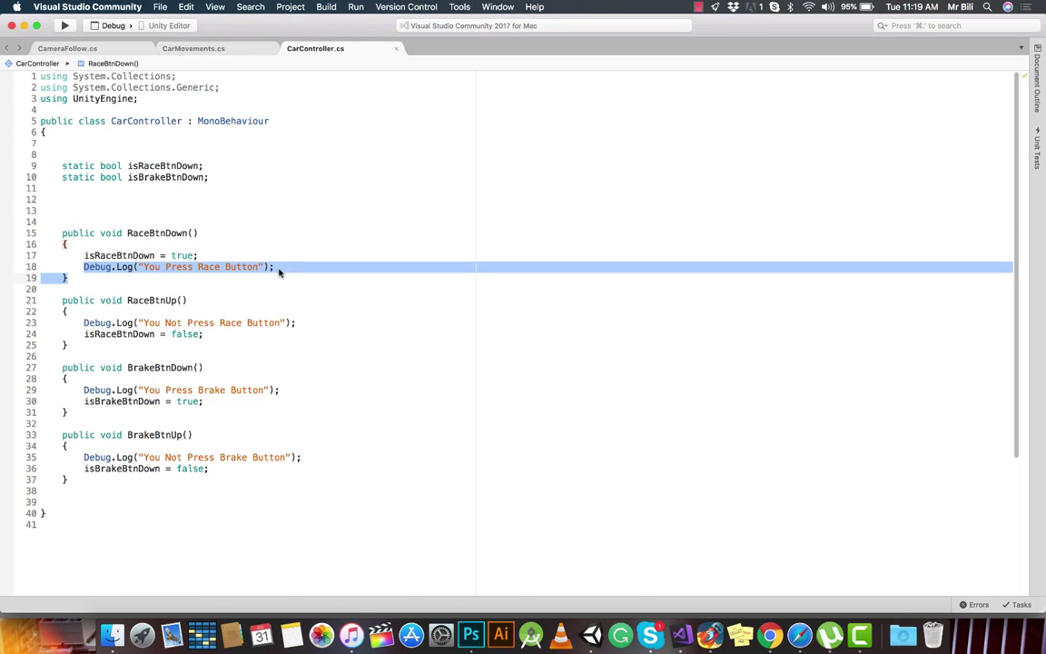
left_click(279, 273)
left_click_drag(73, 323, 296, 323)
left_click(229, 368)
left_click_drag(73, 390, 280, 391)
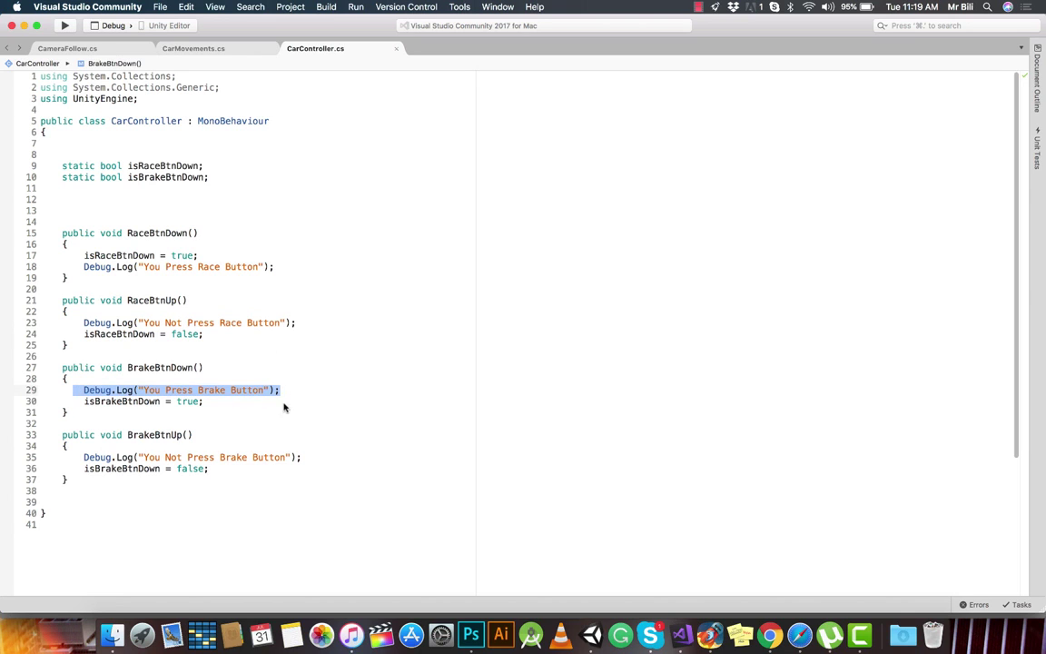
left_click(73, 470)
left_click_drag(73, 459, 318, 463)
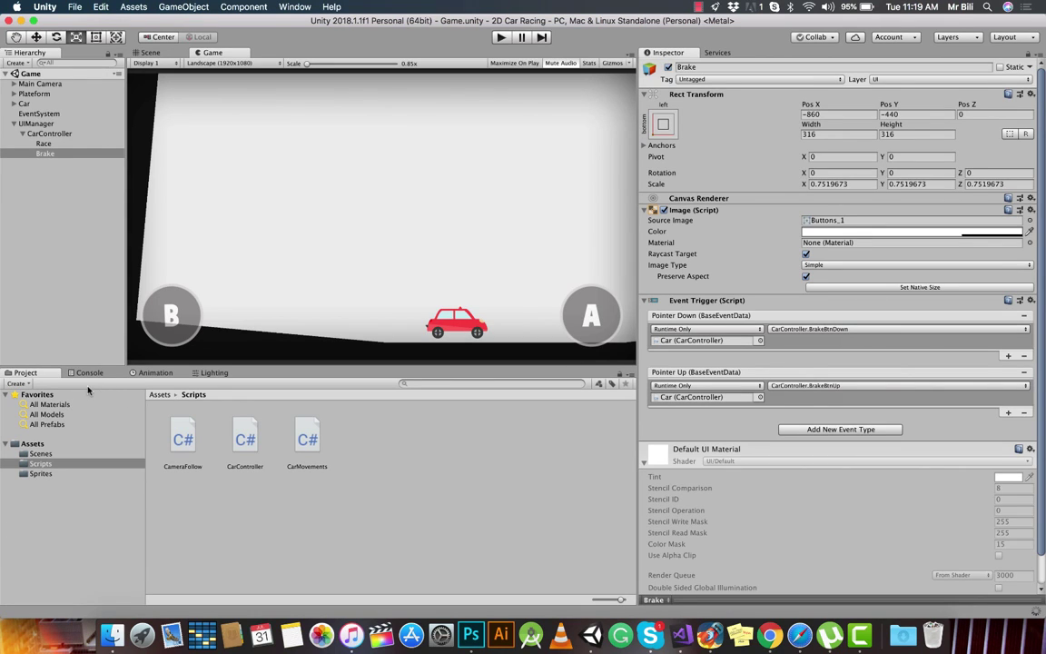
With the Console showing, play the scene, press A and then B, stop, and clear the log
left_click(85, 374)
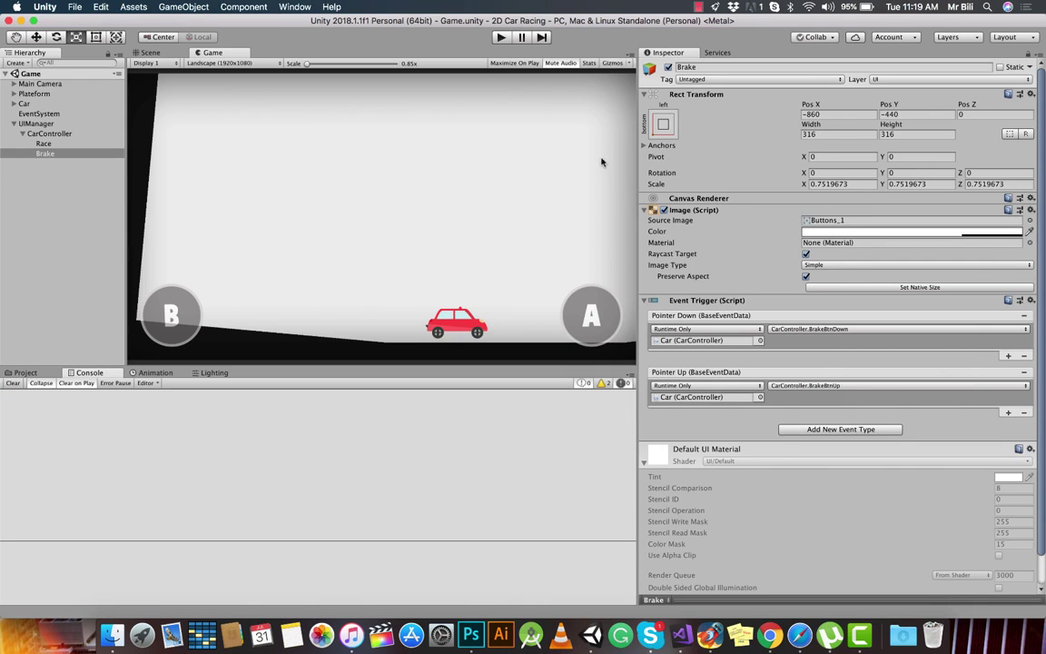
left_click(501, 37)
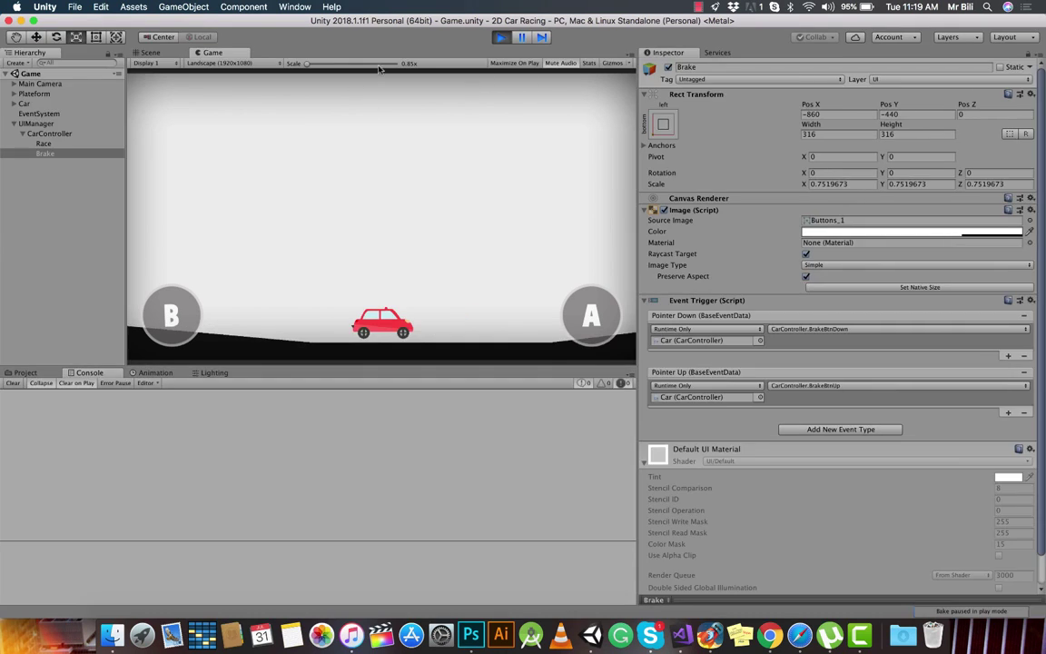
left_click(592, 321)
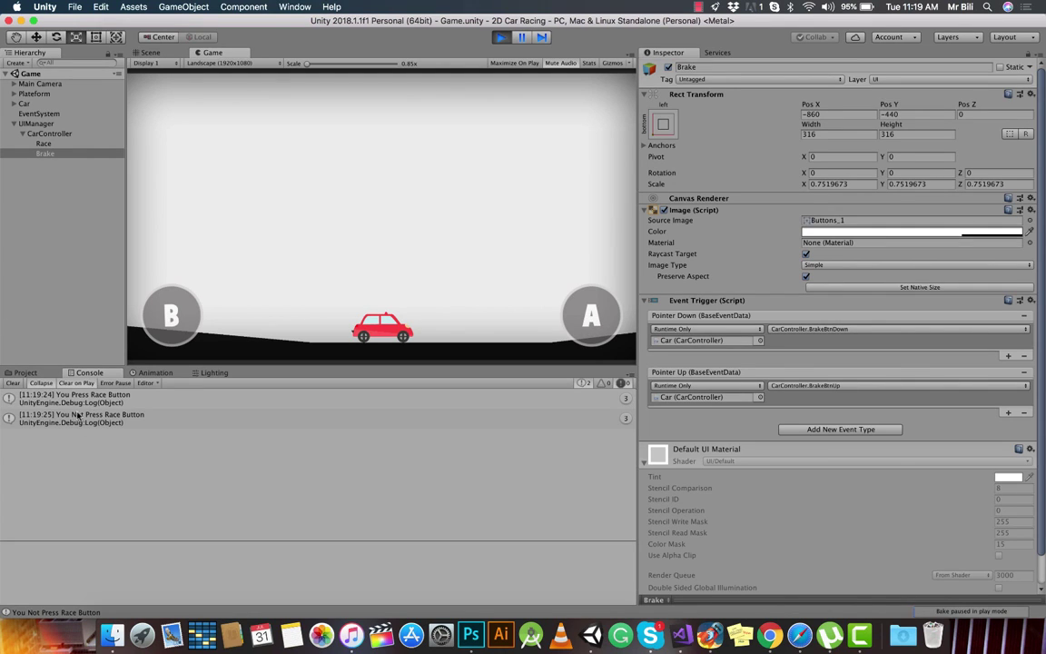
left_click(158, 327)
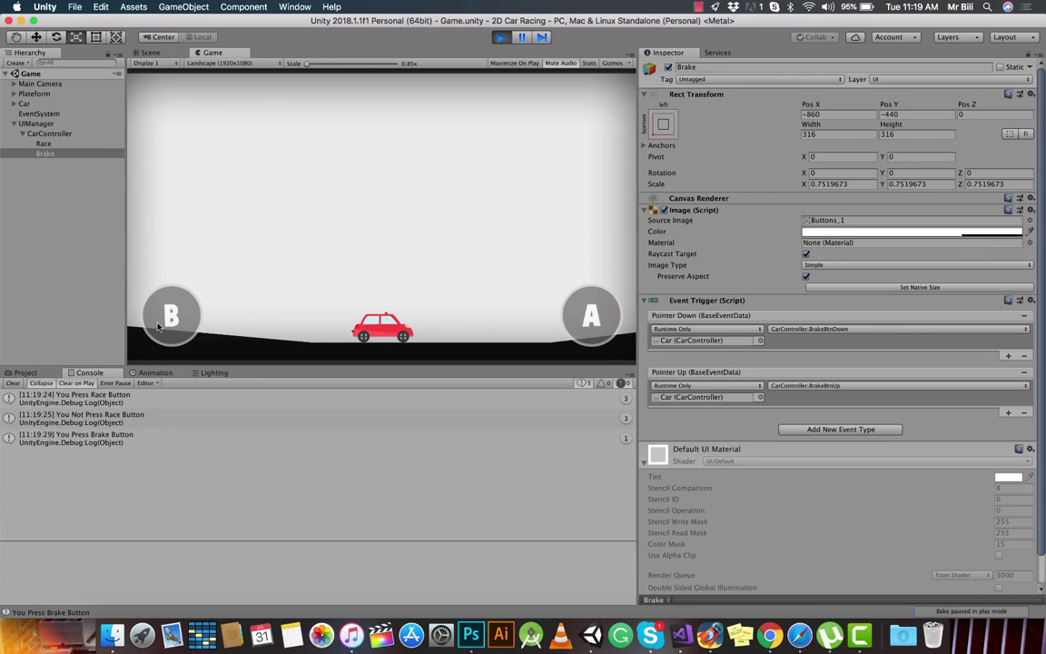
left_click(158, 327)
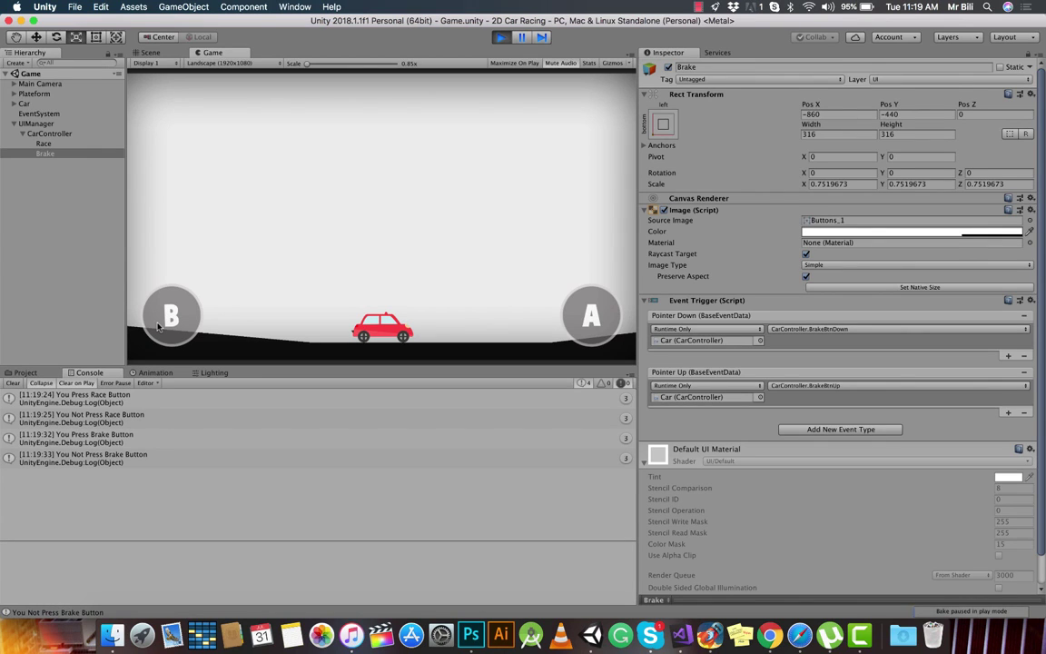
left_click(493, 32)
left_click(14, 383)
Make isRaceBtnDown and isBrakeBtnDown public static and save CarController.cs
key("super+Tab")
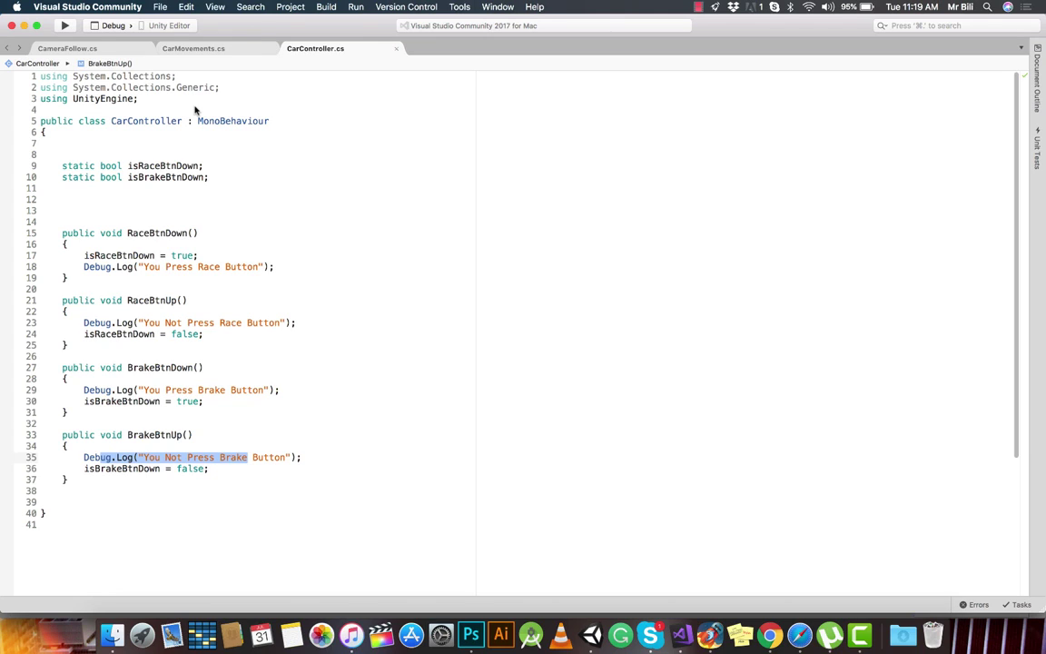
left_click(60, 168)
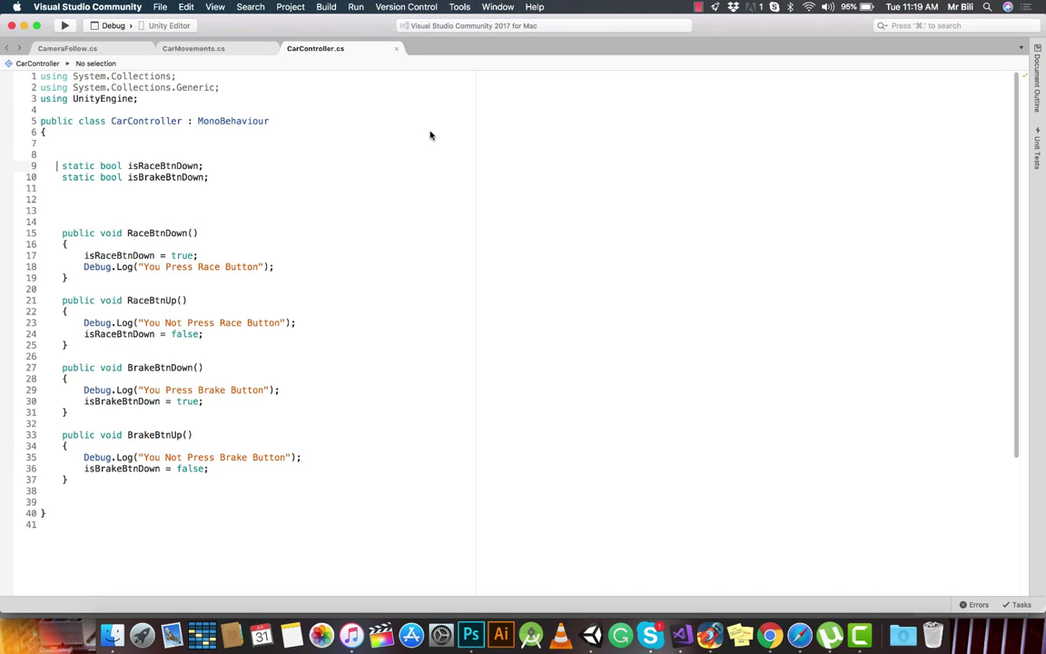
type("p")
key("Tab")
key("Down")
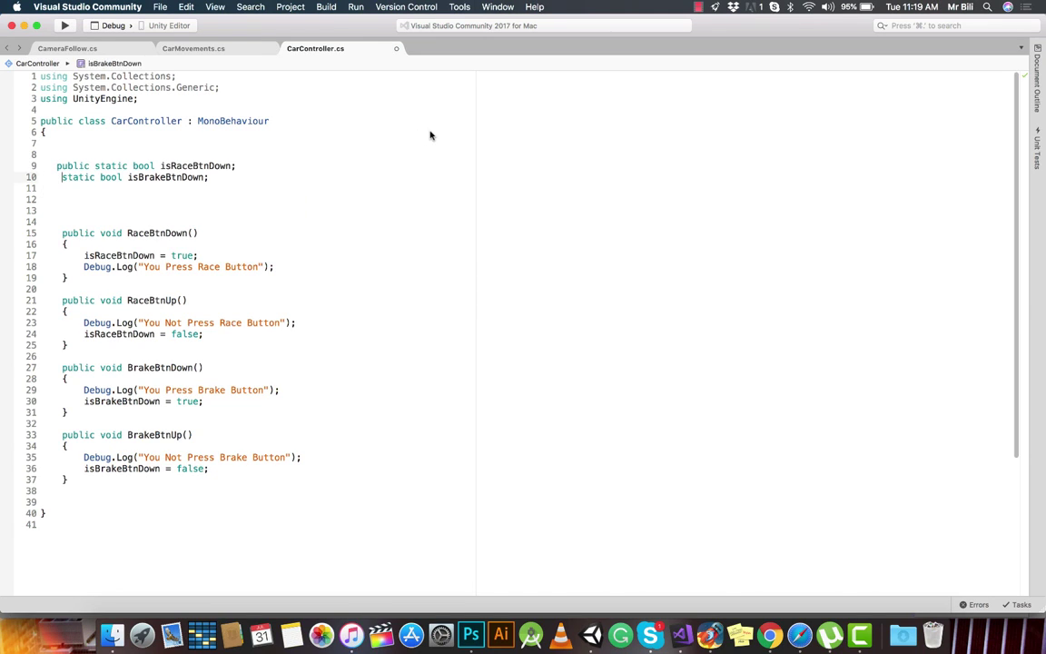
key("BackSpace")
type("p")
key("Tab")
key("super+s")
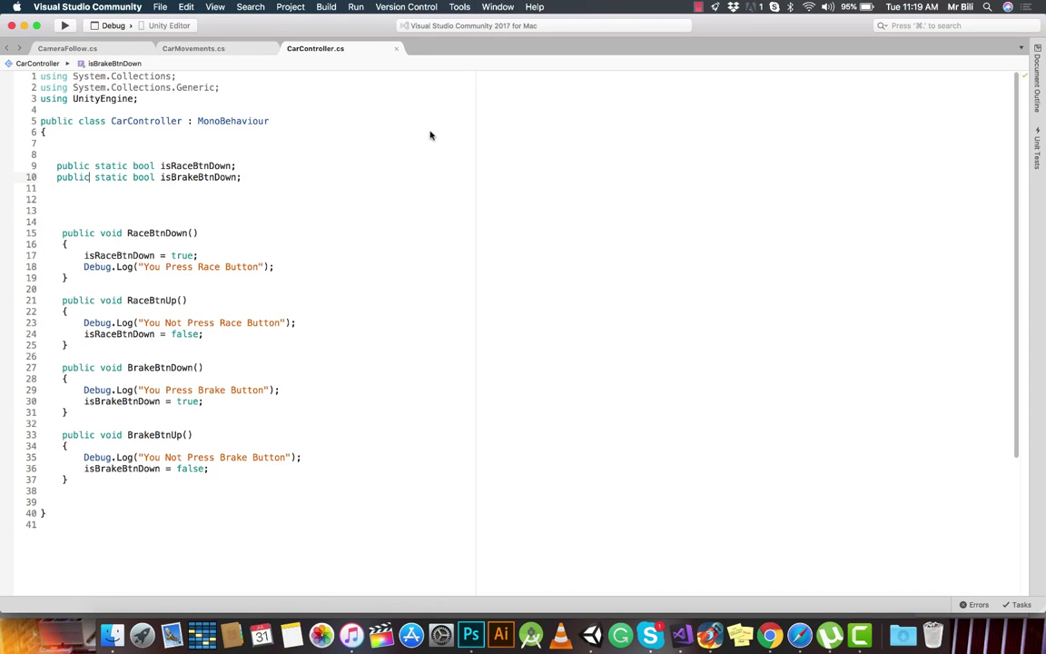
Add a Start method that sets isRaceBtnDown and isBrakeBtnDown to false, then save
left_click(233, 196)
type("start")
key("Tab")
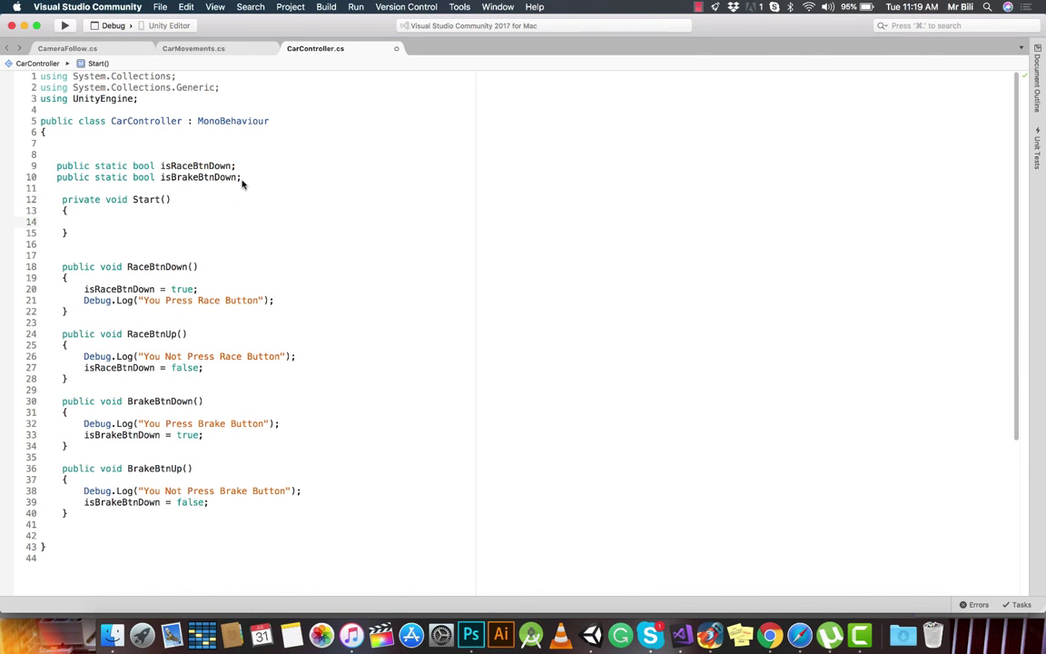
type("isra")
key("Tab")
type("= false;")
key("Return")
type("i")
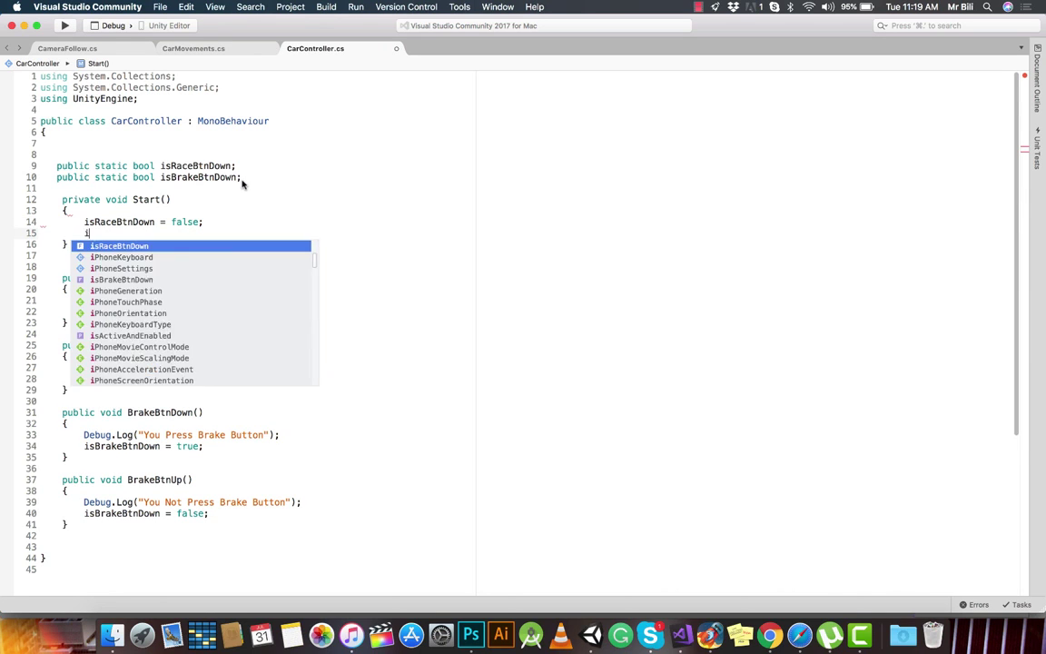
type("sb")
key("Tab")
type("= false;")
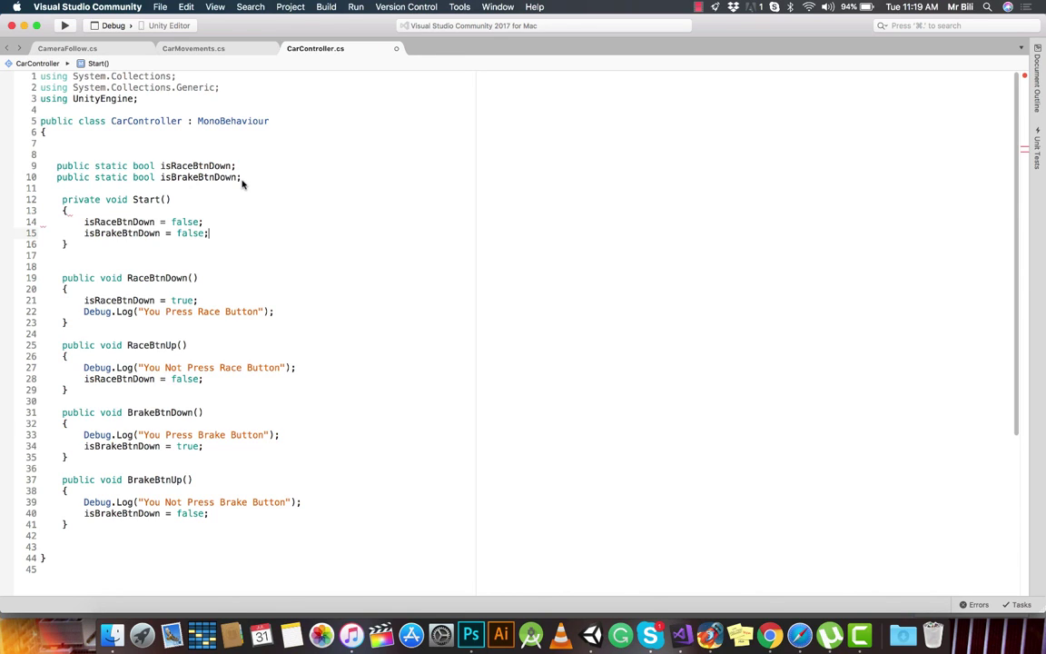
key("super+s")
In CarMovements.cs Update, comment out the two keyboard Input lines with //
left_click(221, 51)
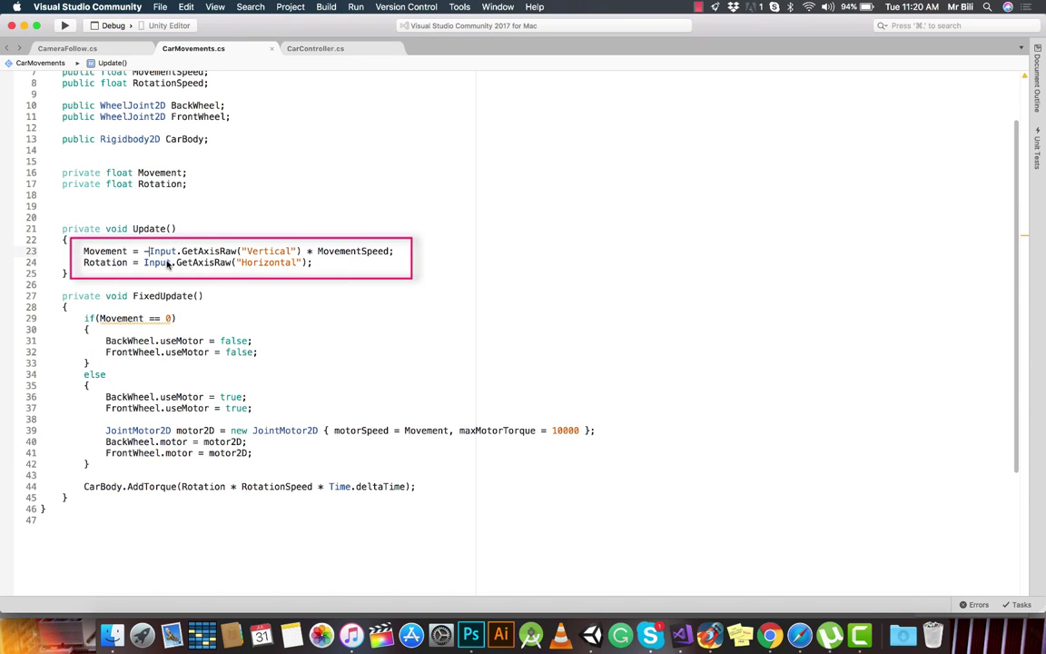
mouse_move(168, 264)
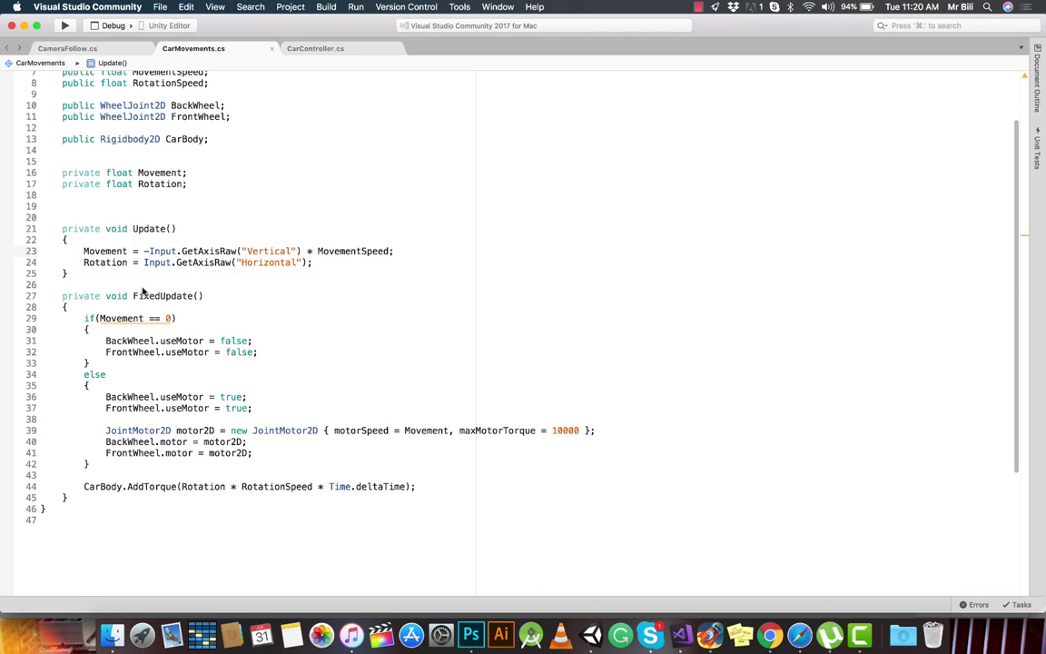
left_click(75, 251)
type("//")
left_click(509, 265)
key("super+slash")
key("Return")
key("Return")
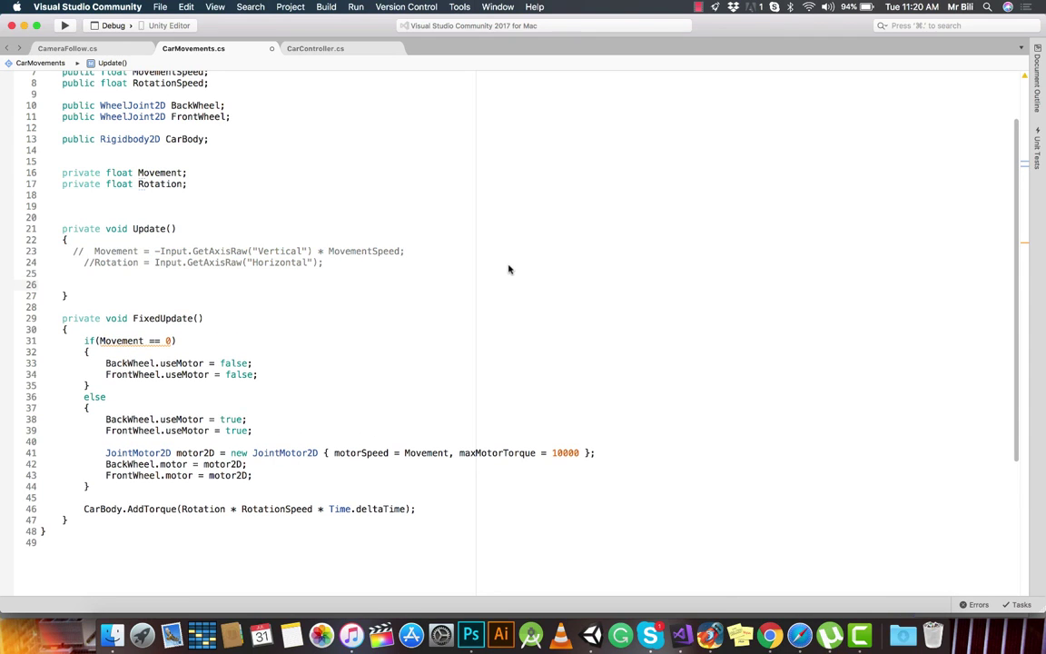
Below them, open an if (CarController.isRaceBtnDown == true) { } block
type("if(")
type("carco")
key("Return")
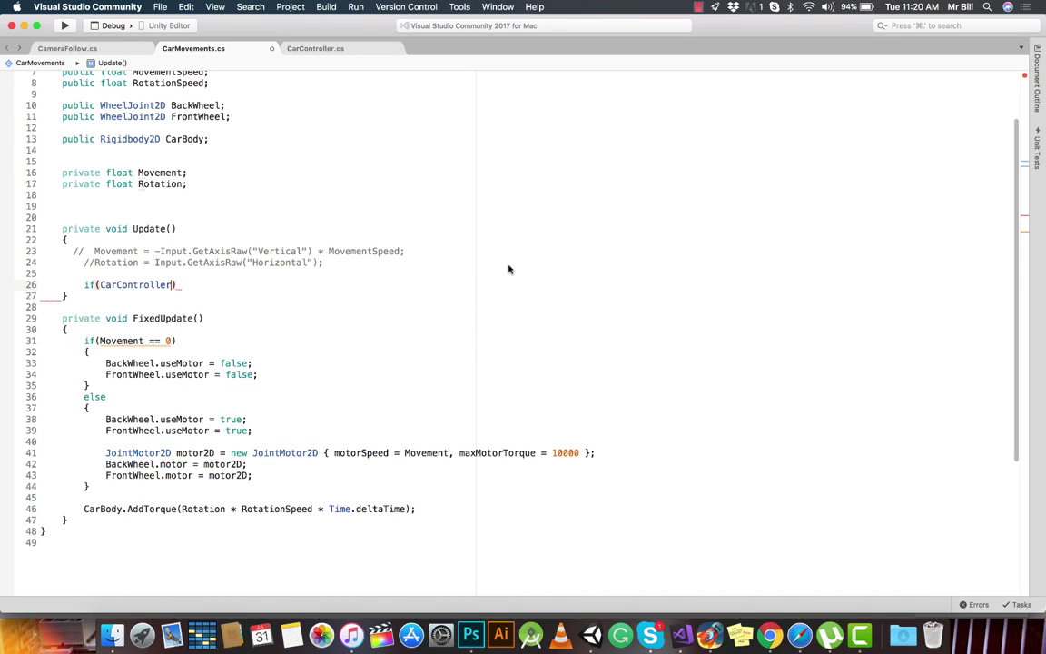
type(".is")
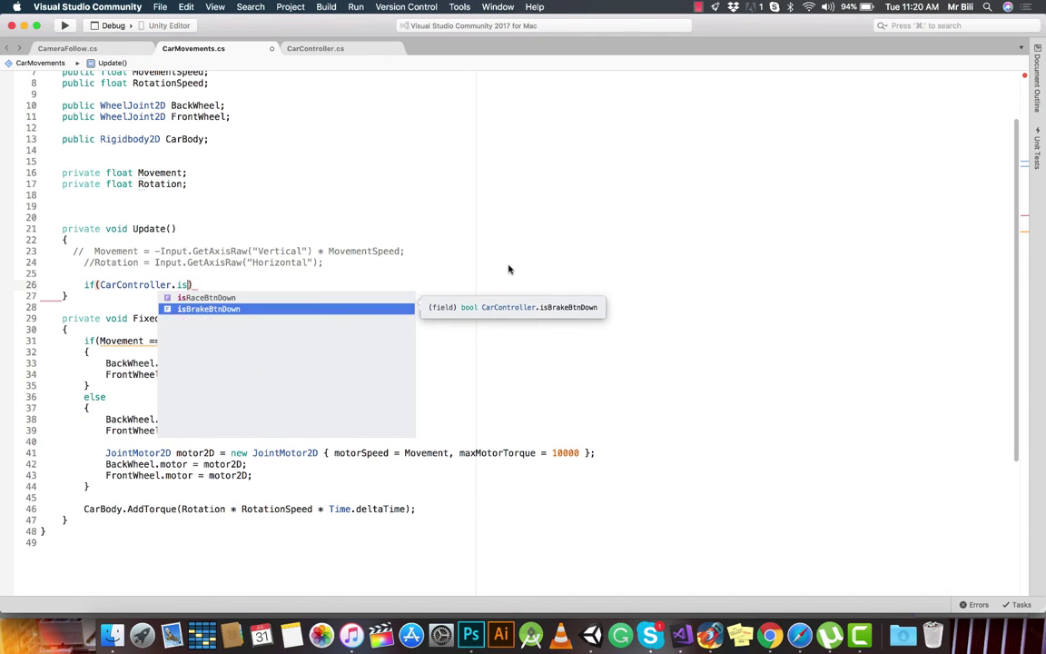
type("ra")
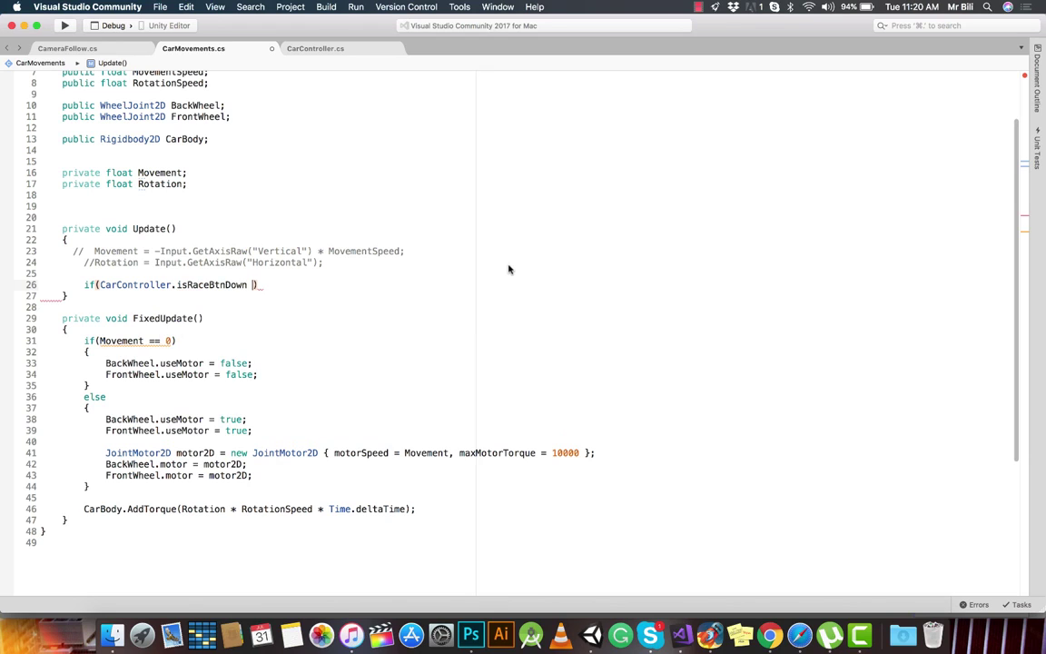
type(" == t")
key("Return")
key("Right")
key("Return")
type("Ping")
key("BackSpace")
key("BackSpace")
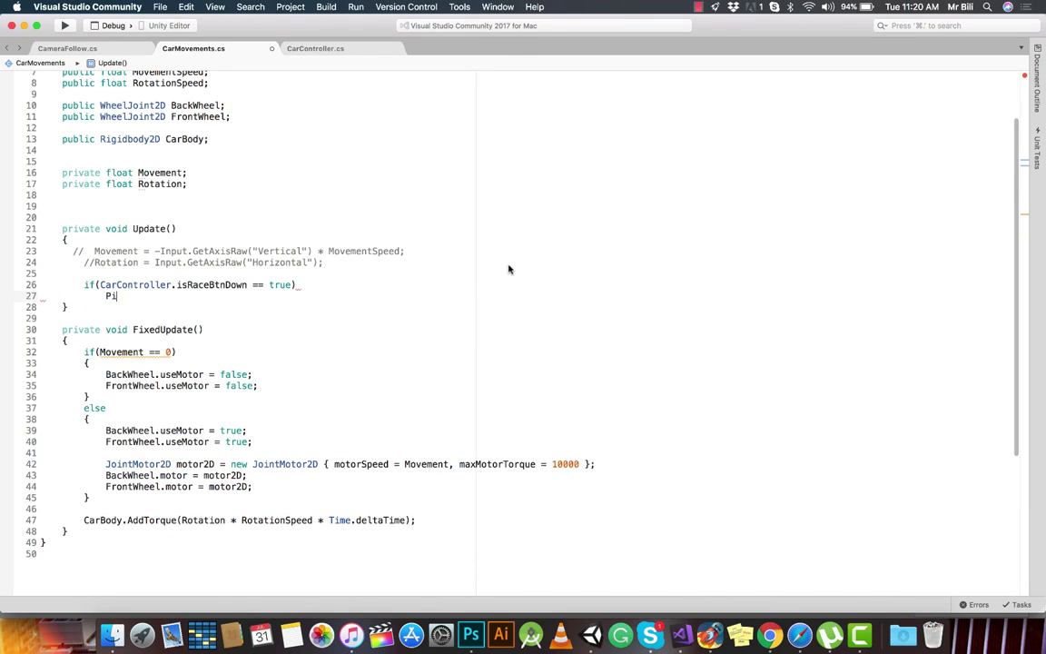
key("BackSpace")
key("BackSpace")
type("{")
key("Return")
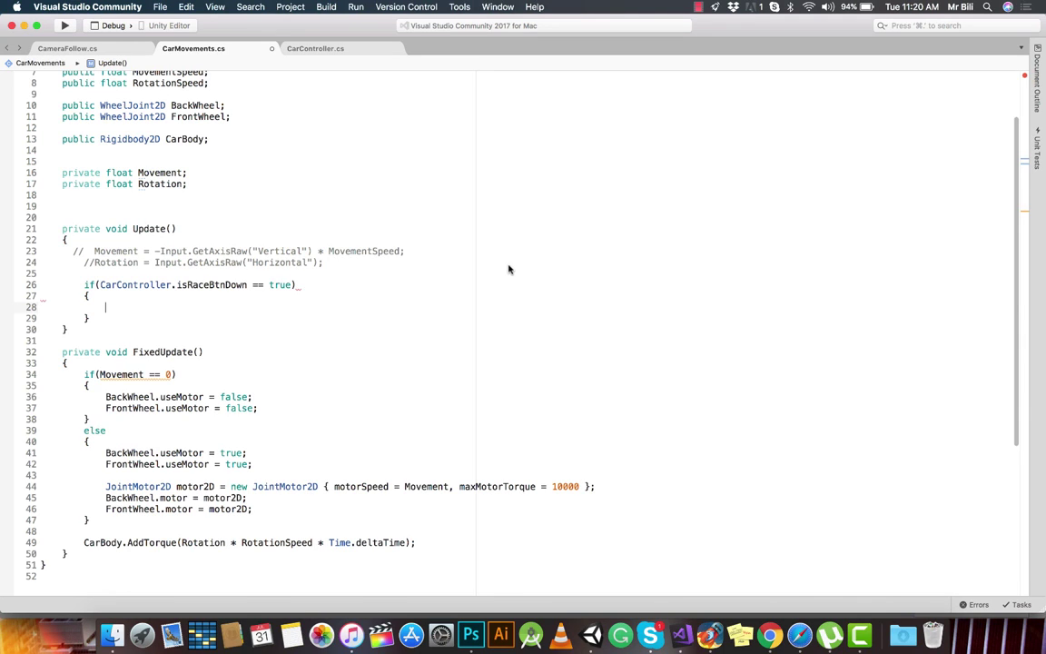
Inside the race block, set Movement = 1;
type("m")
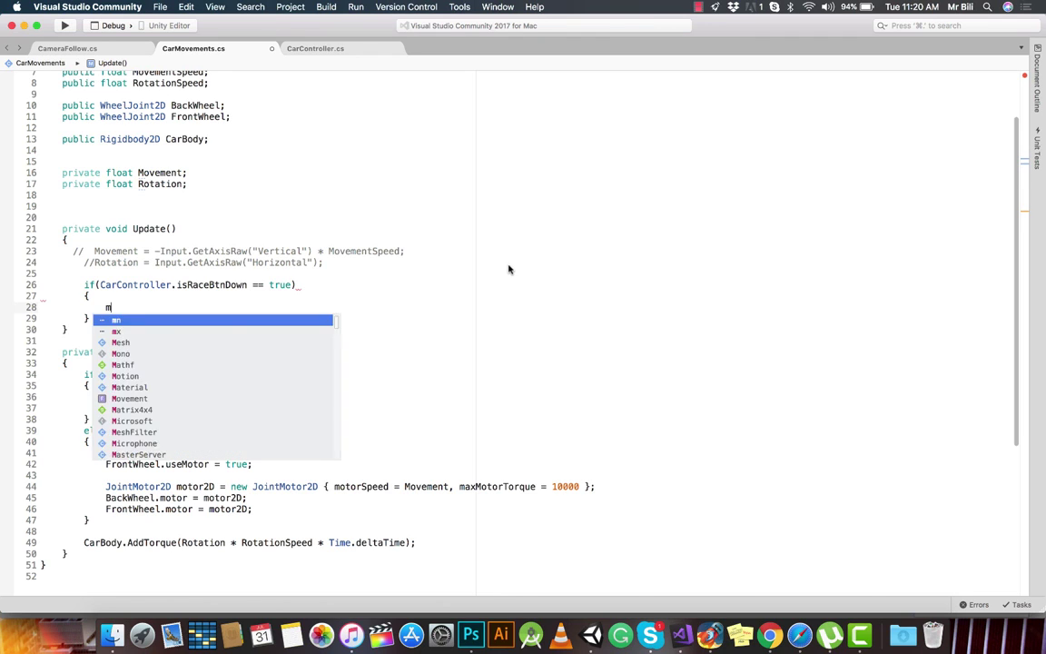
type("ove")
key("Return")
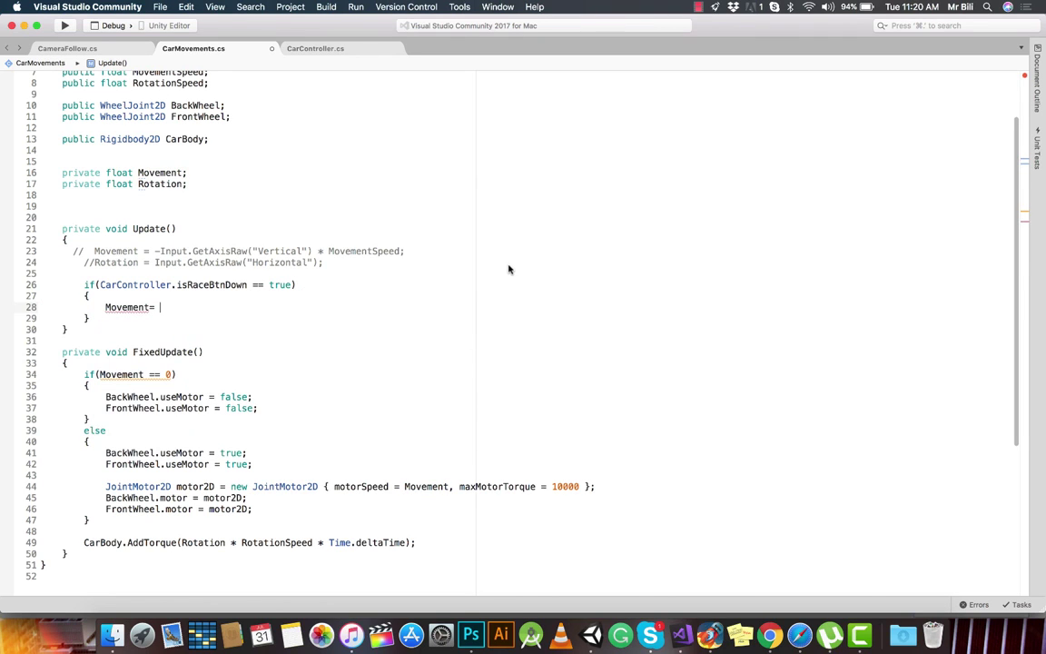
type("= 1;")
Add else if (CarController.isBrakeBtnDown == true) setting Movement = -1;
key("Down")
key("Return")
type("else")
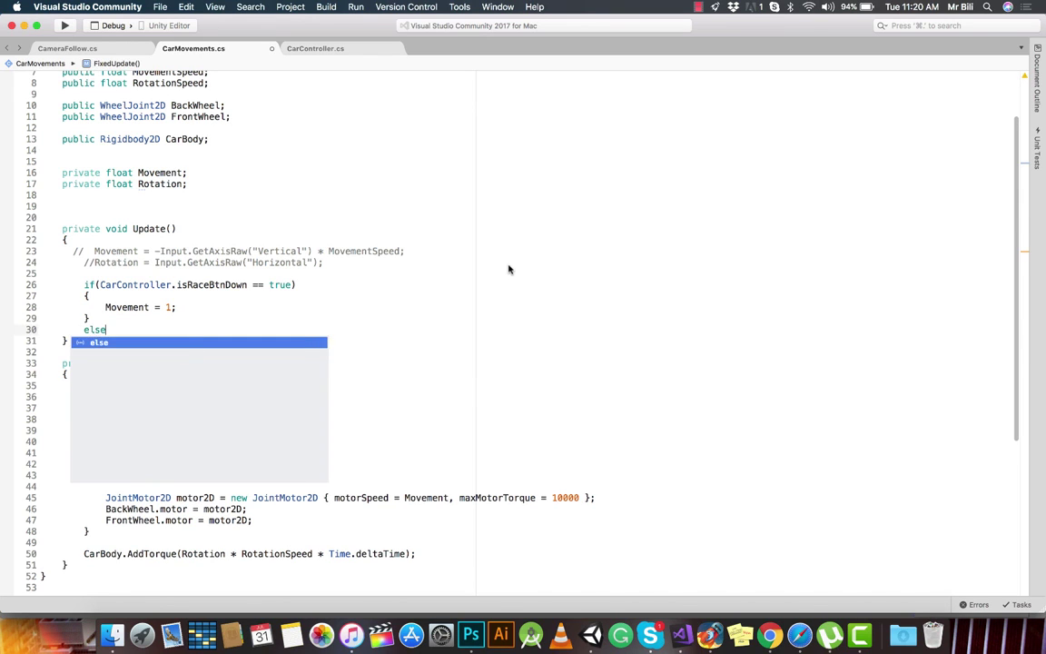
type(" if(")
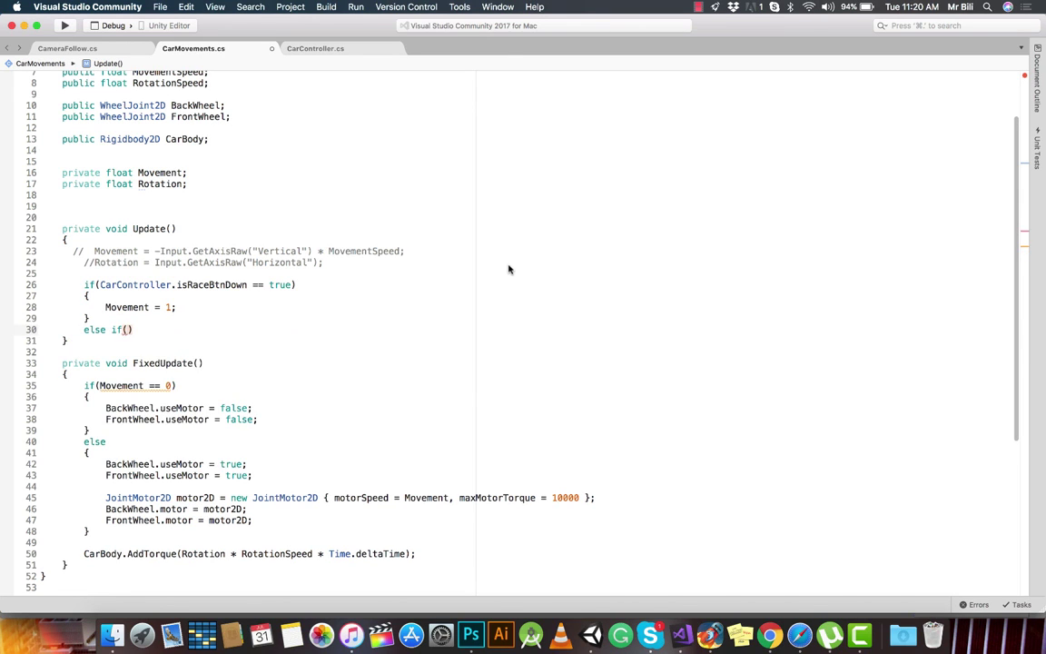
type("carc")
key("Return")
type(".isb")
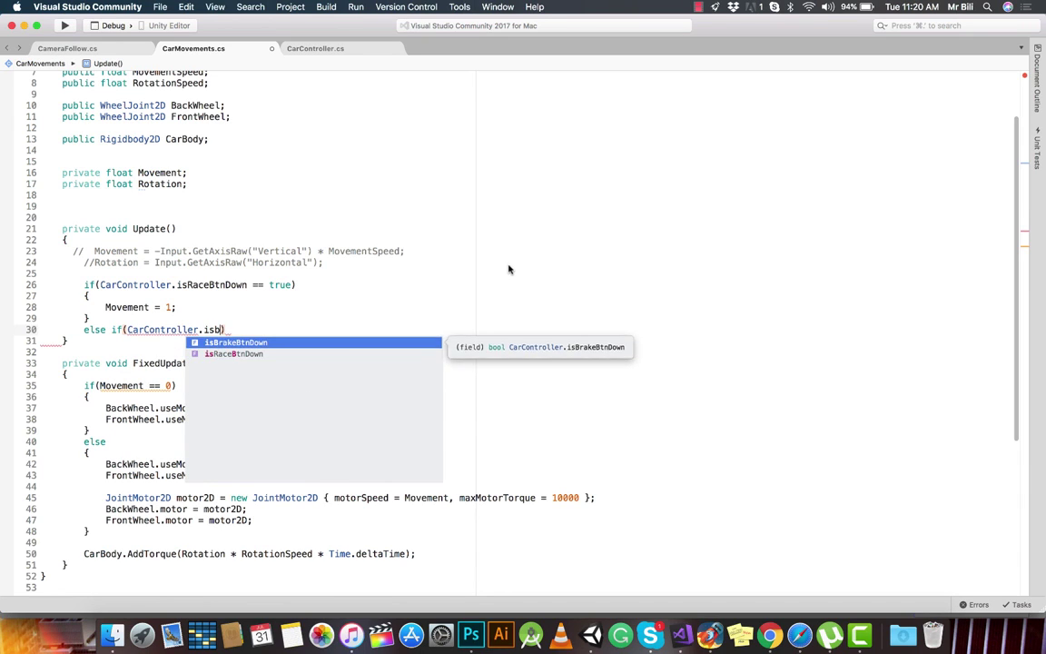
key("Return")
type("==")
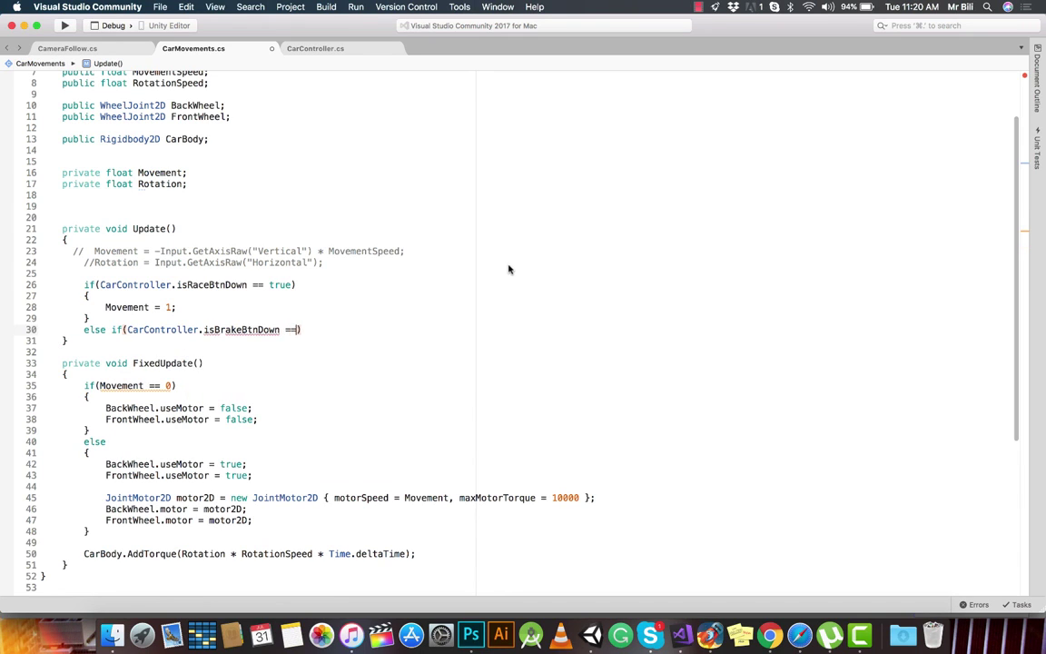
type(" t")
key("Return")
key("Right")
key("Return")
type("{")
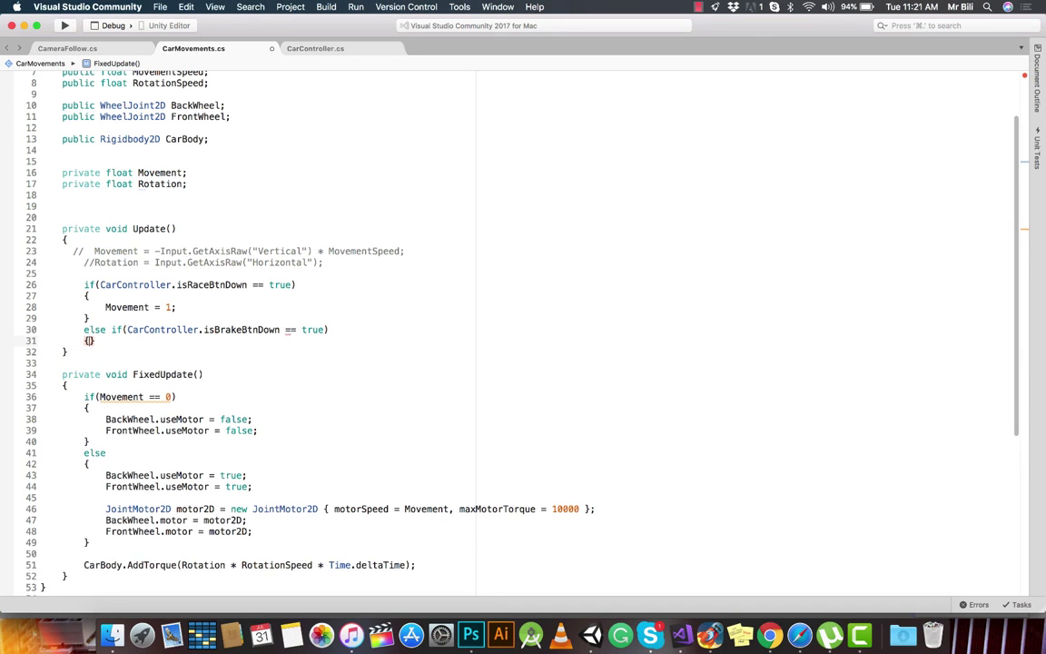
key("Return")
type("Movement ")
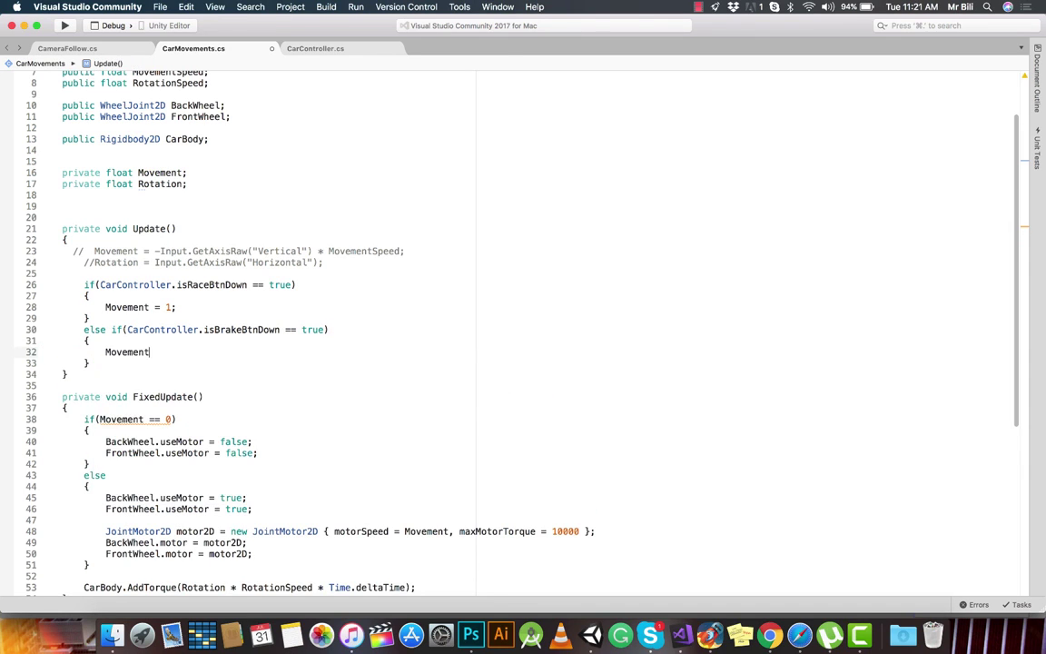
type("=")
type(" -1;")
Add a final else branch setting Movement = 0;, then switch to Unity
key("Down")
key("Return")
type("else")
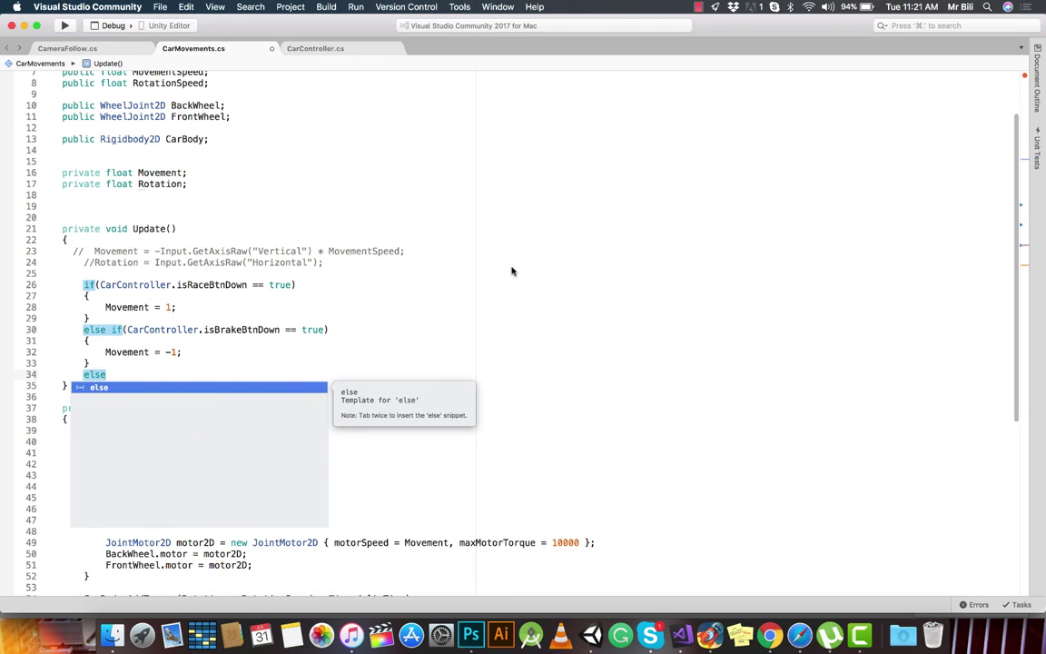
type("{")
key("Return")
type("Mo")
key("Return")
type("= ")
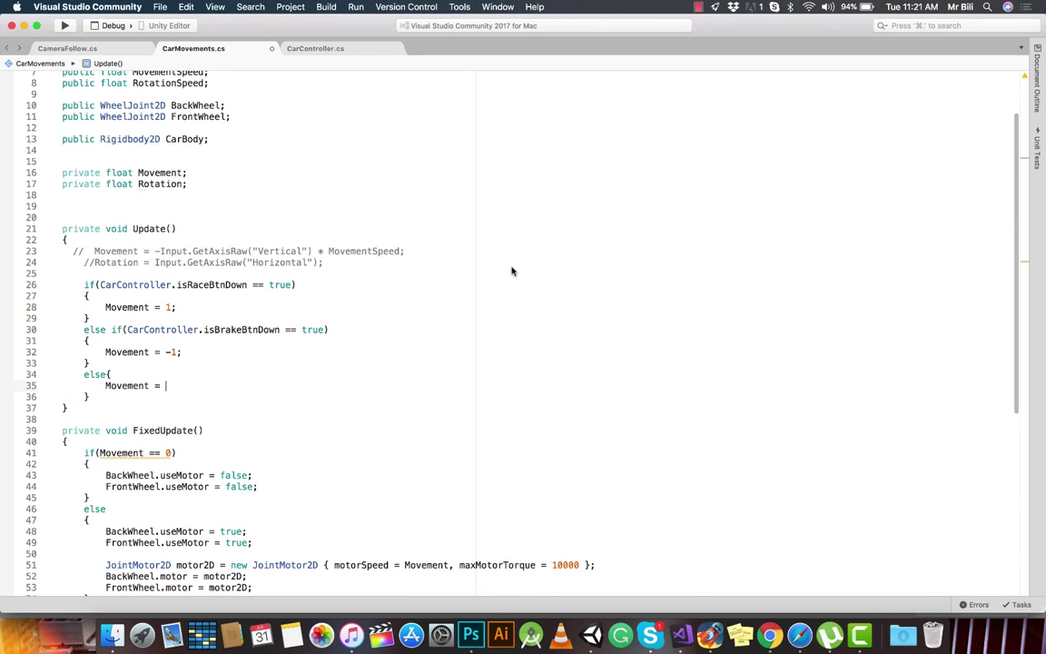
type("0;")
key("super+Tab")
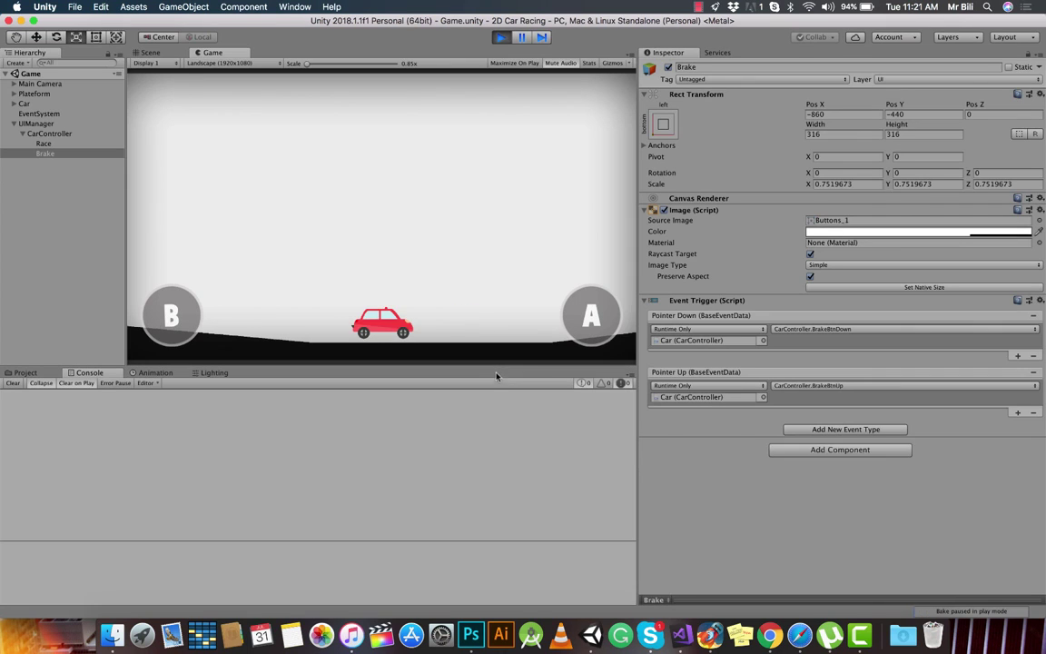
Drive with the A button, brake with B, then stop Play and return to CarMovements.cs
left_click(590, 324)
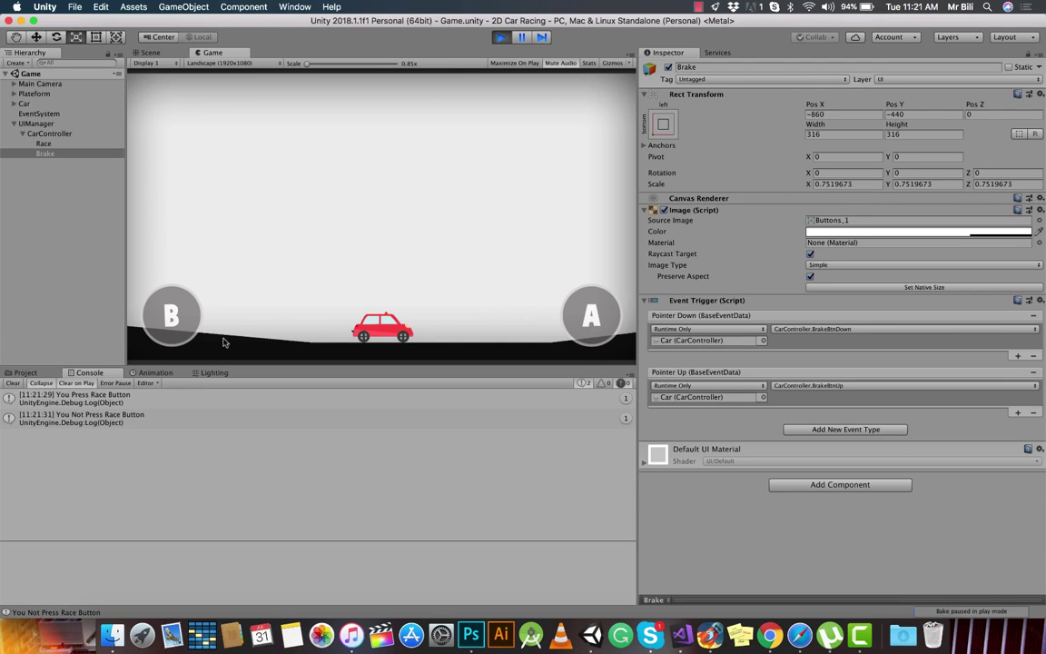
left_click(181, 324)
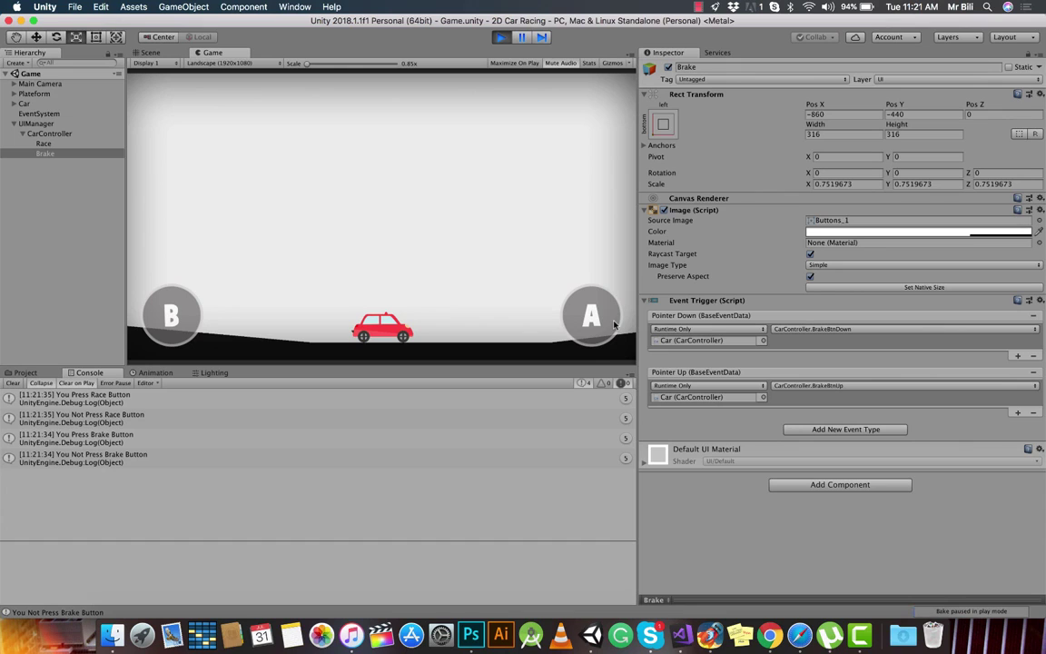
left_click_drag(614, 325, 543, 163)
left_click(500, 37)
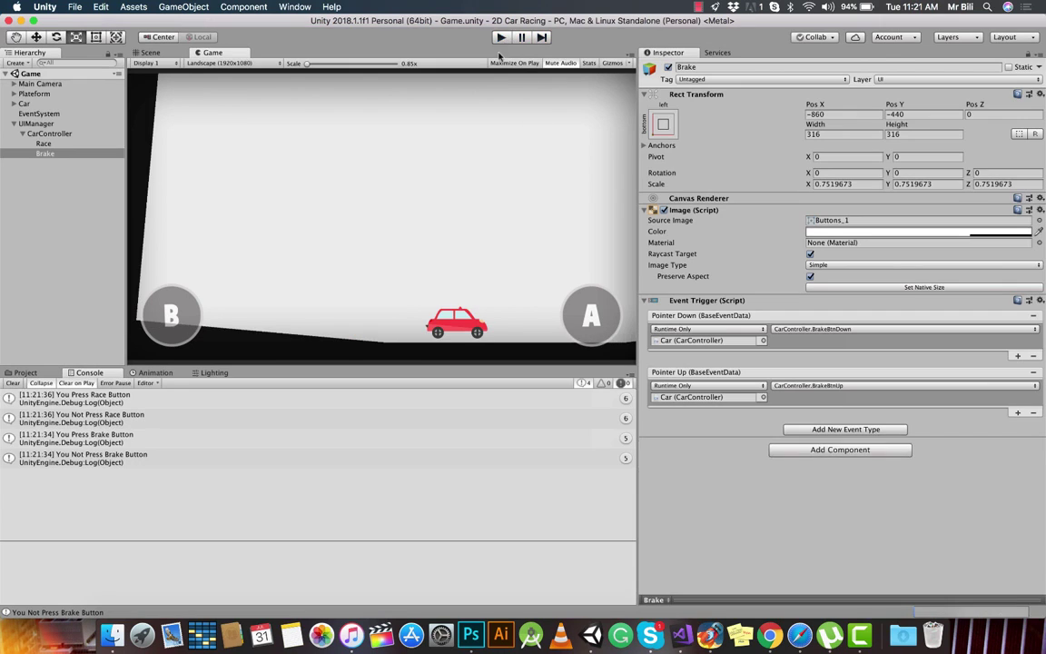
key("super+Tab")
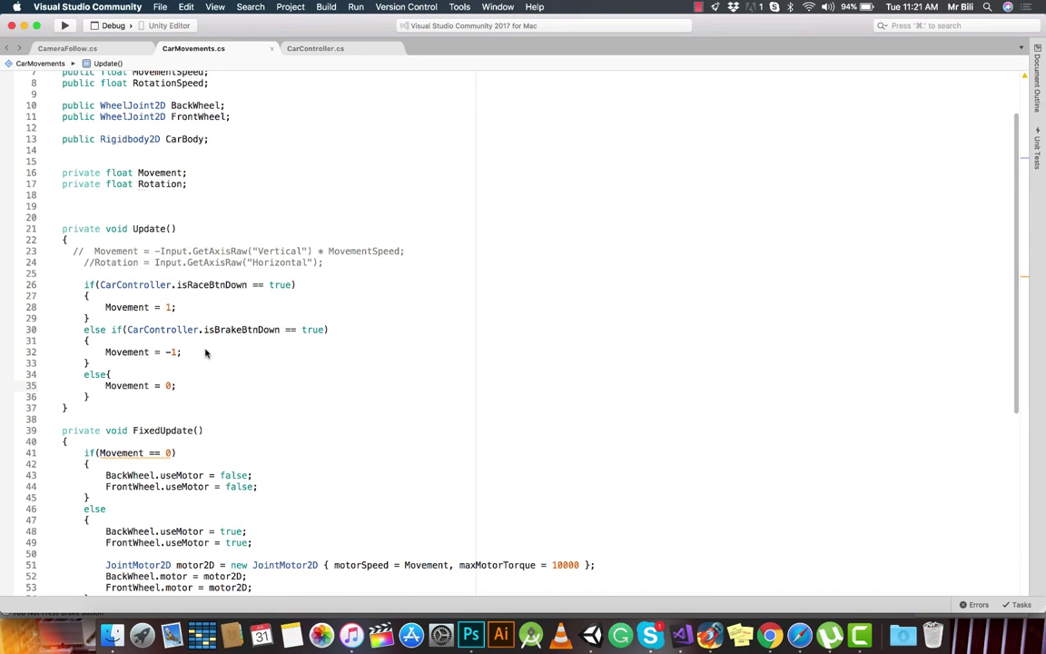
Append * MovementSpeed to the Movement values on lines 28 and 32
left_click(125, 285)
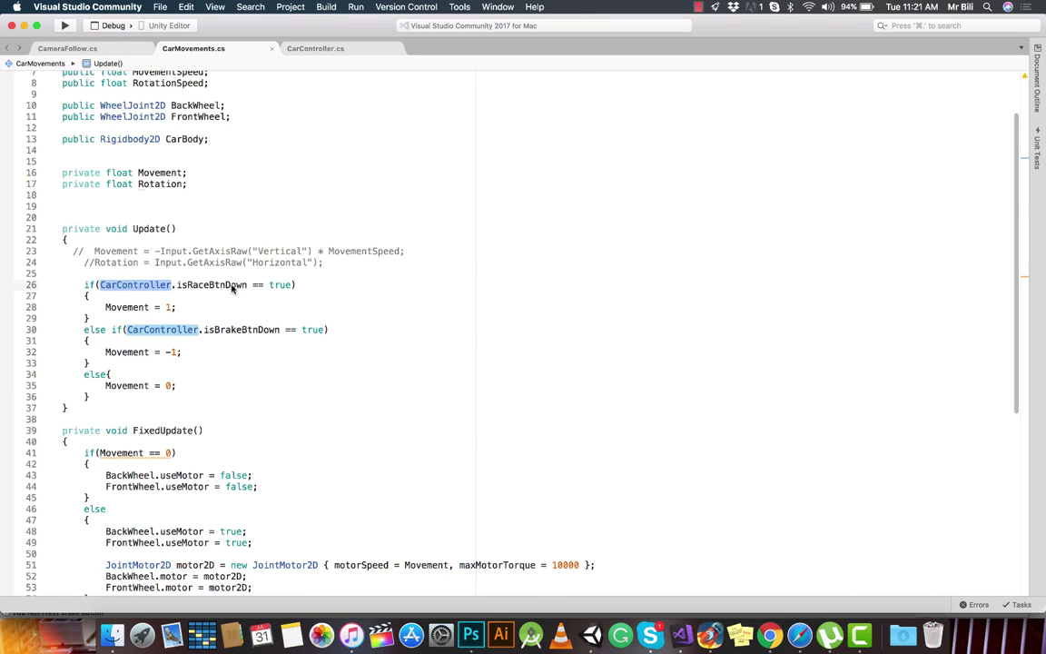
double_click(211, 285)
double_click(272, 286)
double_click(128, 309)
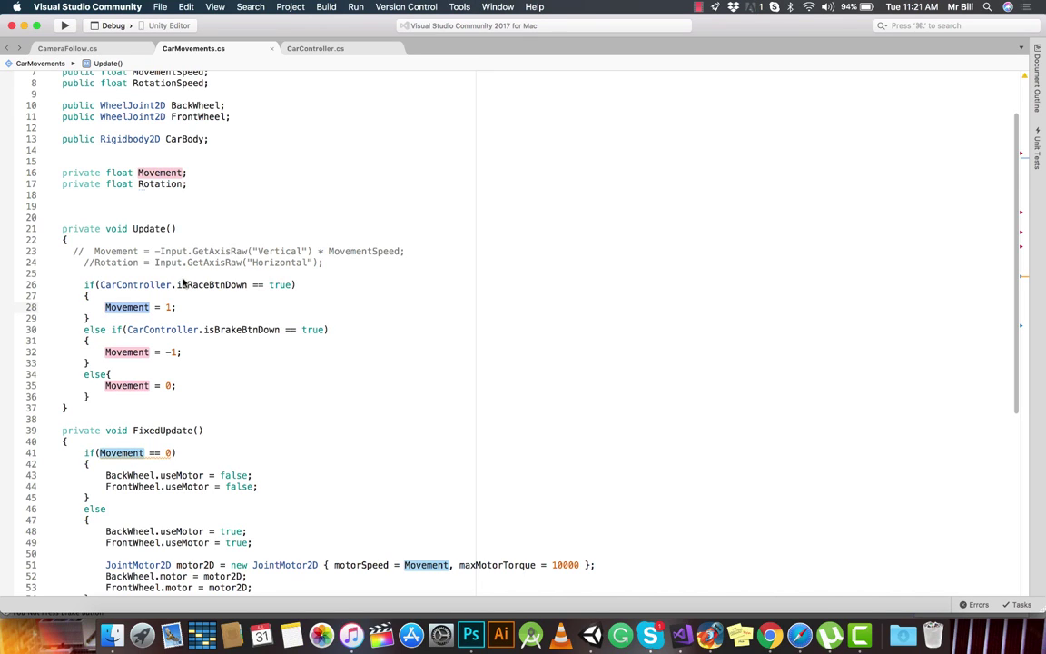
type("* ")
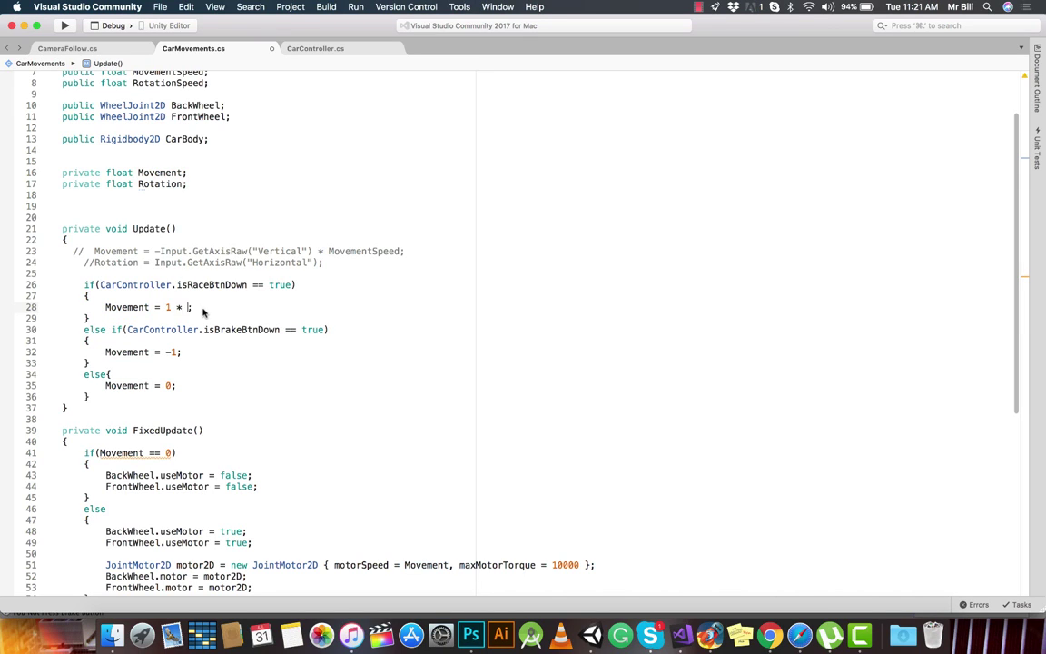
type("move")
key("Down")
key("Return")
key("shift+Left")
key("shift+Left")
key("super+c")
key("Down")
key("Down")
key("Down")
key("Down")
key("super+v")
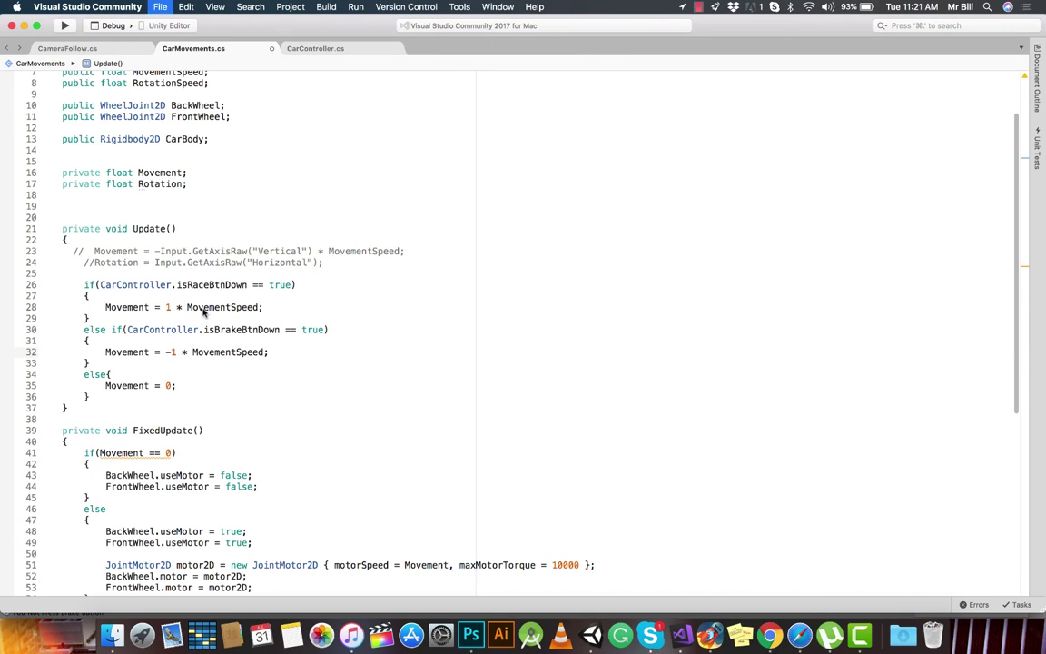
key("super+Tab")
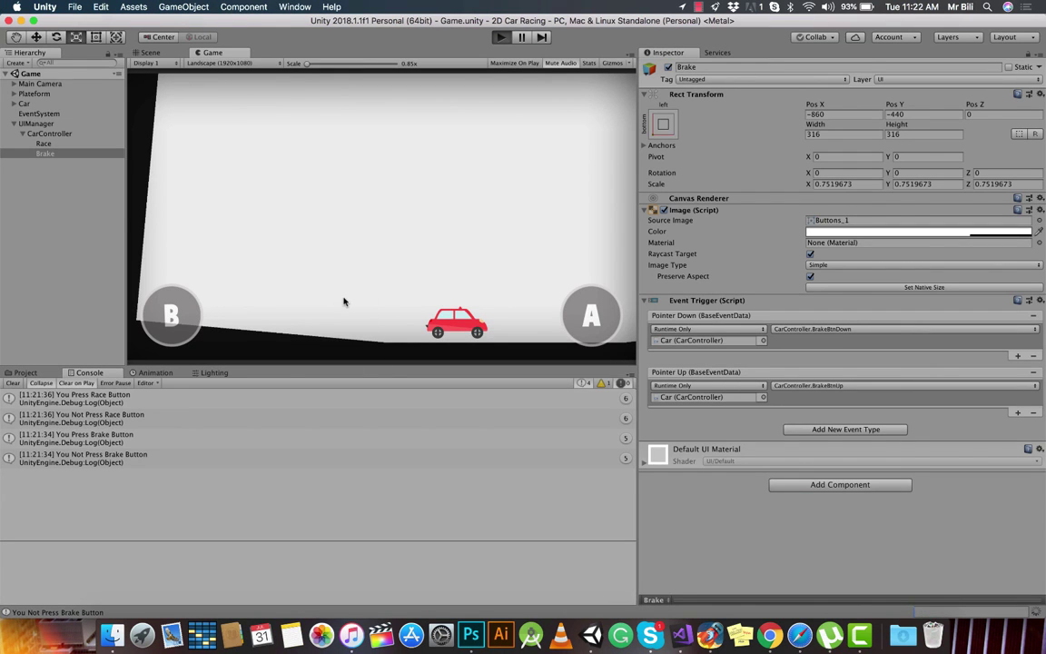
Start Play with Cmd+P, alternate A, B, A, B, A presses, then stop Play
key("super+p")
left_click(584, 330)
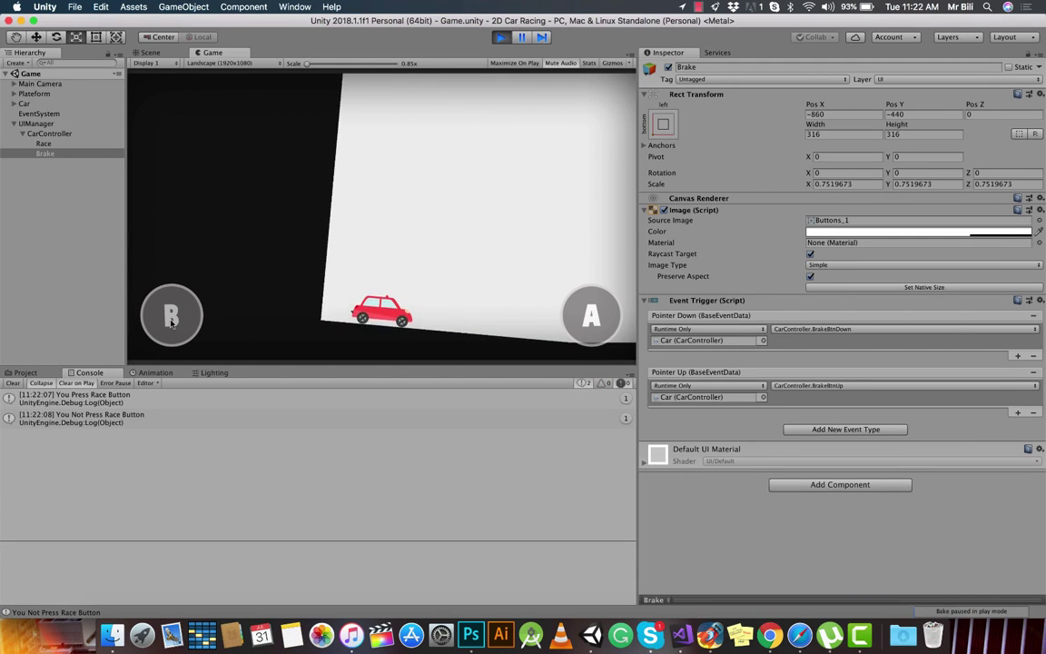
left_click(170, 320)
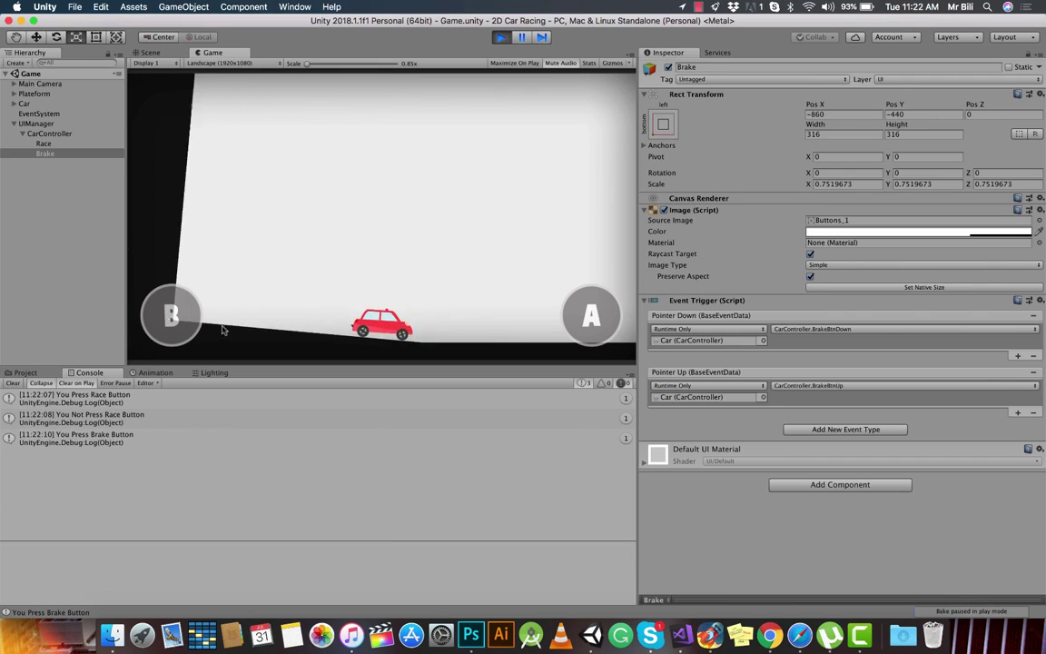
left_click(589, 327)
left_click(194, 317)
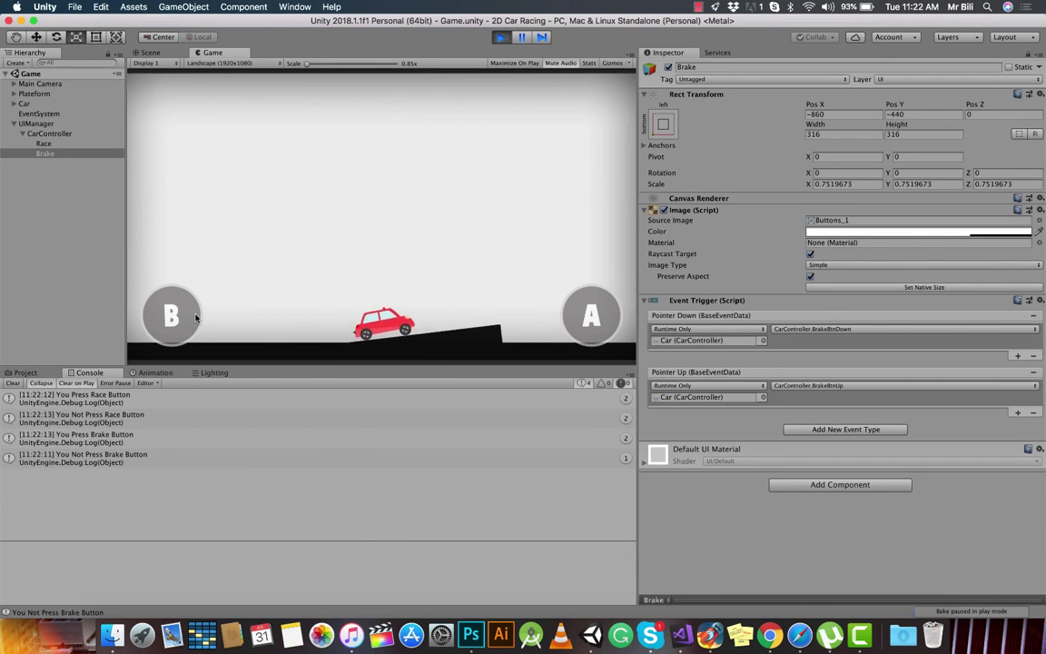
left_click(607, 327)
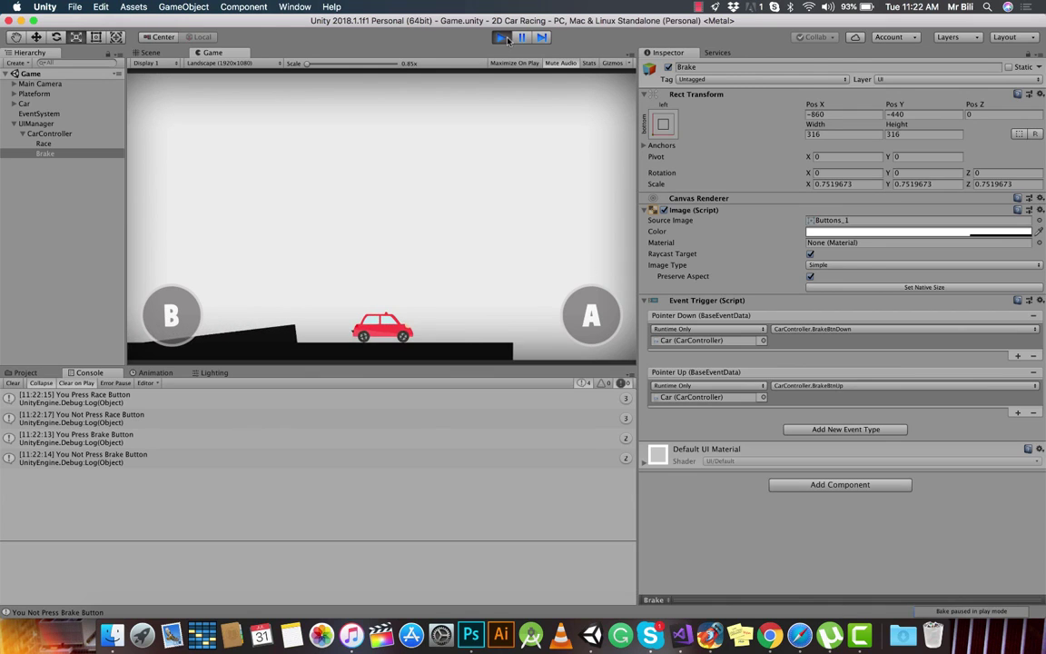
key("super+p")
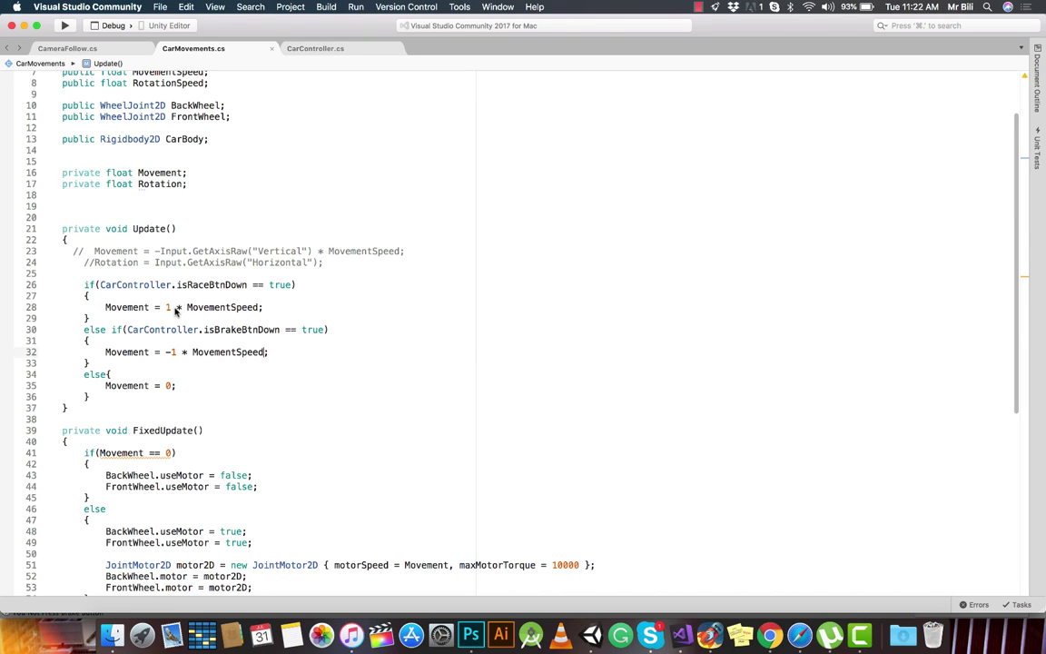
Change race to -1 * MovementSpeed and brake to 1 * MovementSpeed, then switch to Unity
left_click(176, 309)
key("Left")
key("Left")
key("Left")
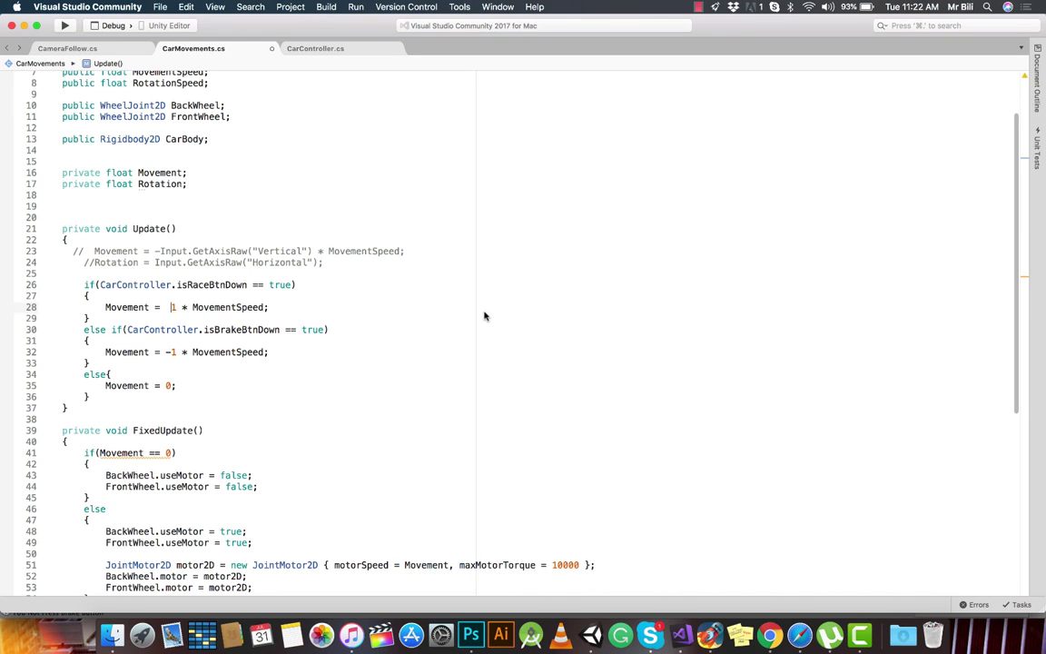
type("-")
key("Down")
key("Down")
key("Down")
key("Down")
key("BackSpace")
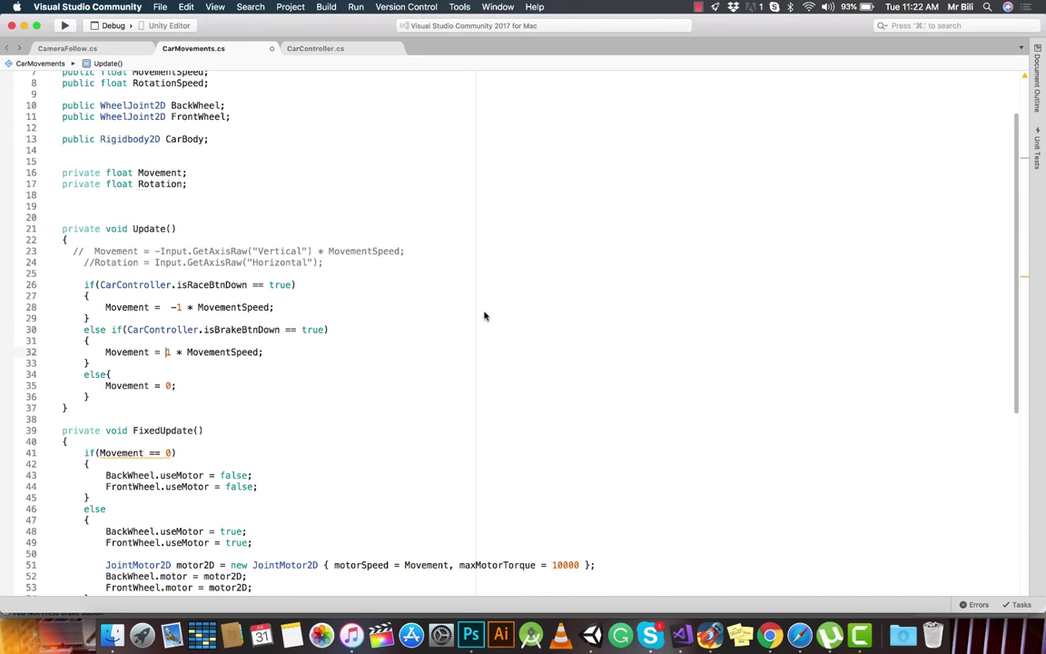
key("super+Tab")
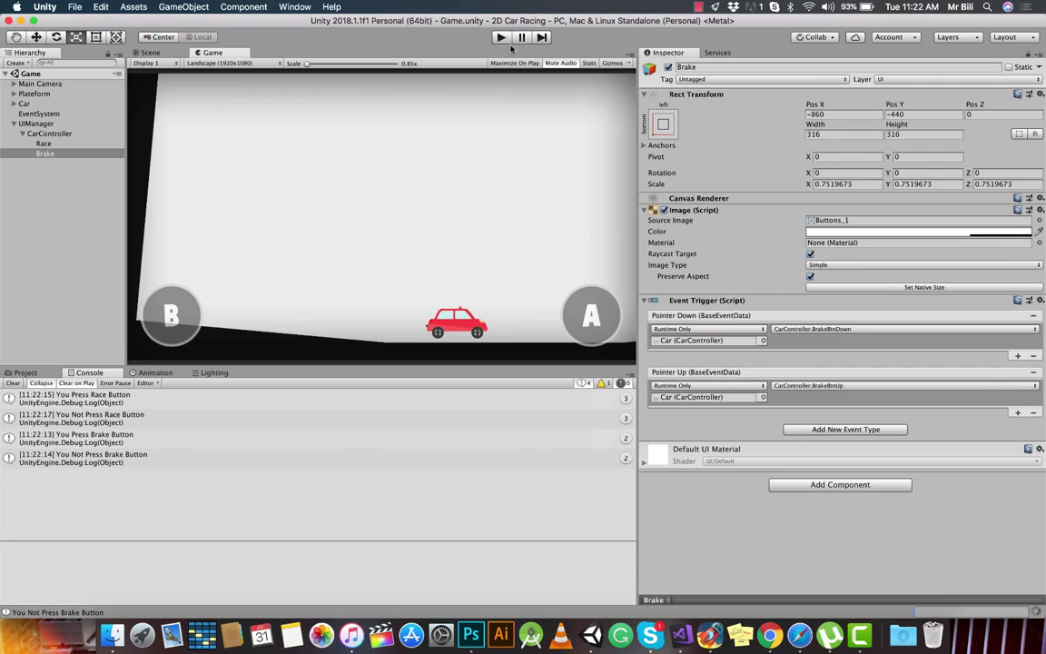
Play the scene, alternating A and B presses to drive forward and back, then stop
left_click(500, 39)
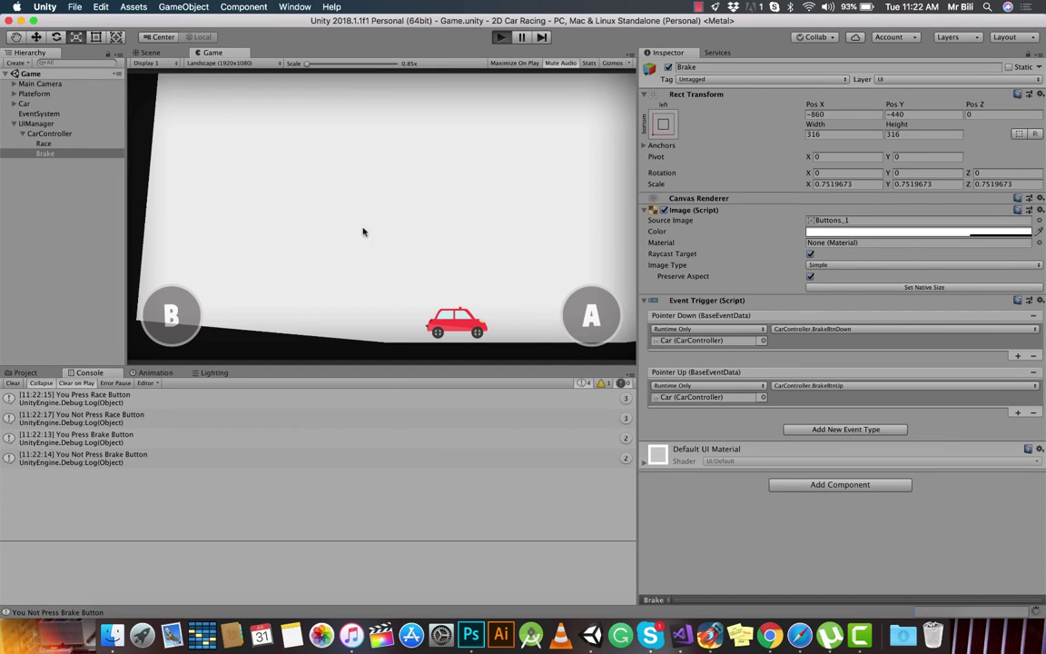
left_click(584, 320)
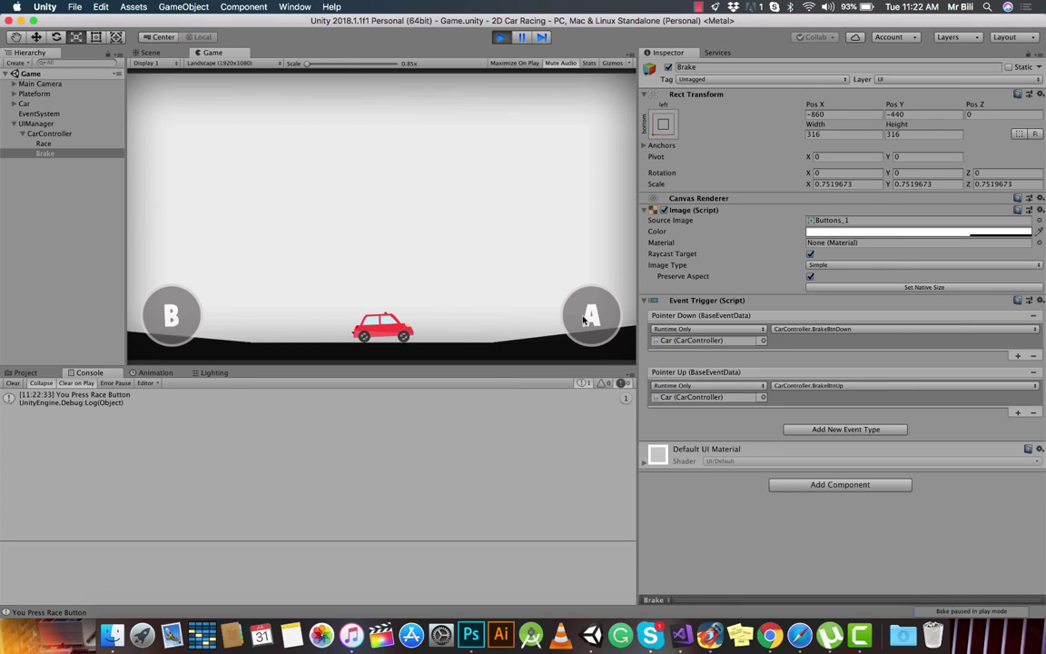
left_click(170, 317)
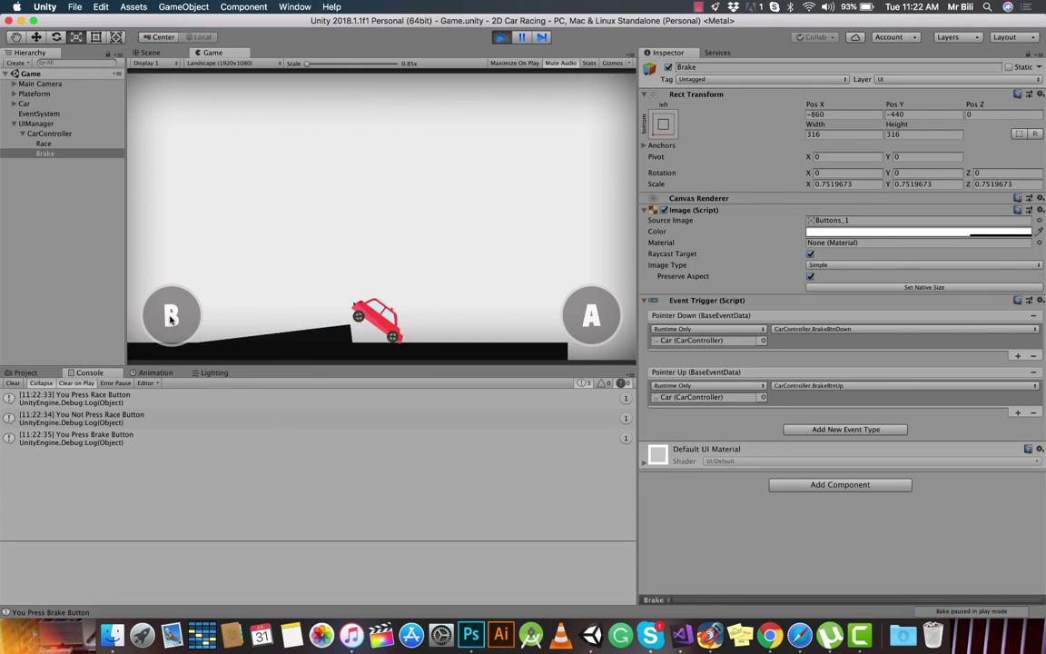
left_click_drag(170, 316, 514, 345)
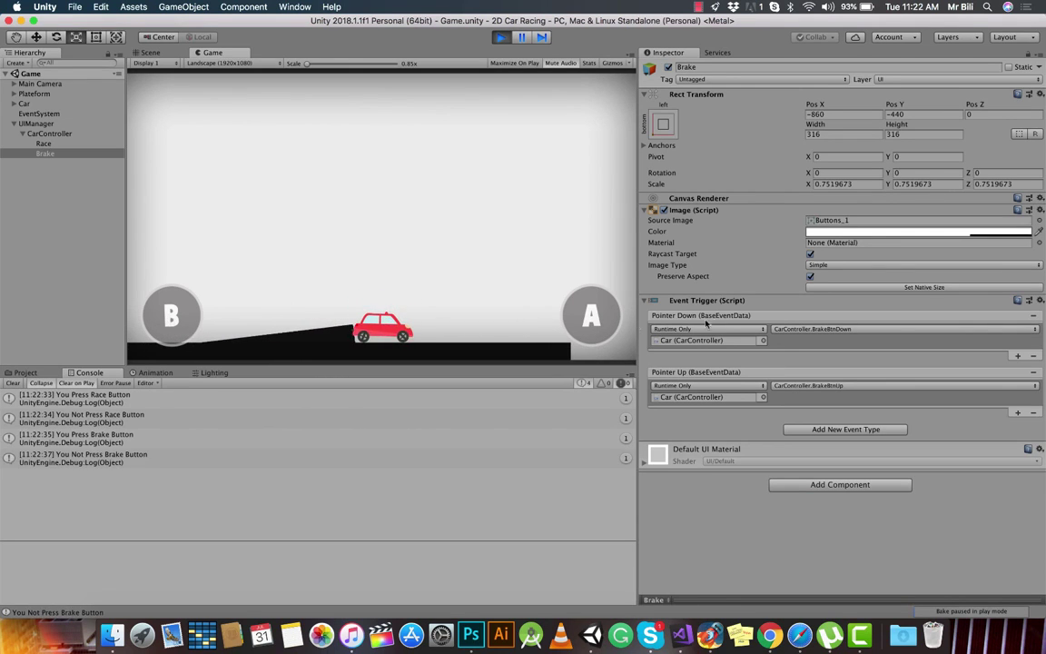
left_click(606, 325)
left_click(174, 313)
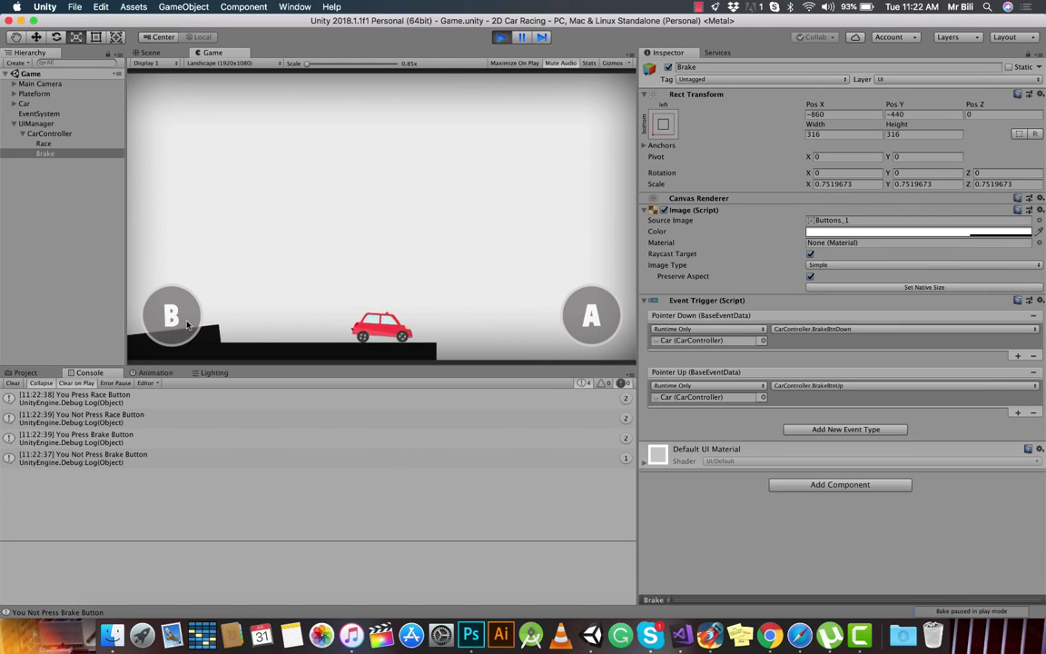
left_click(585, 313)
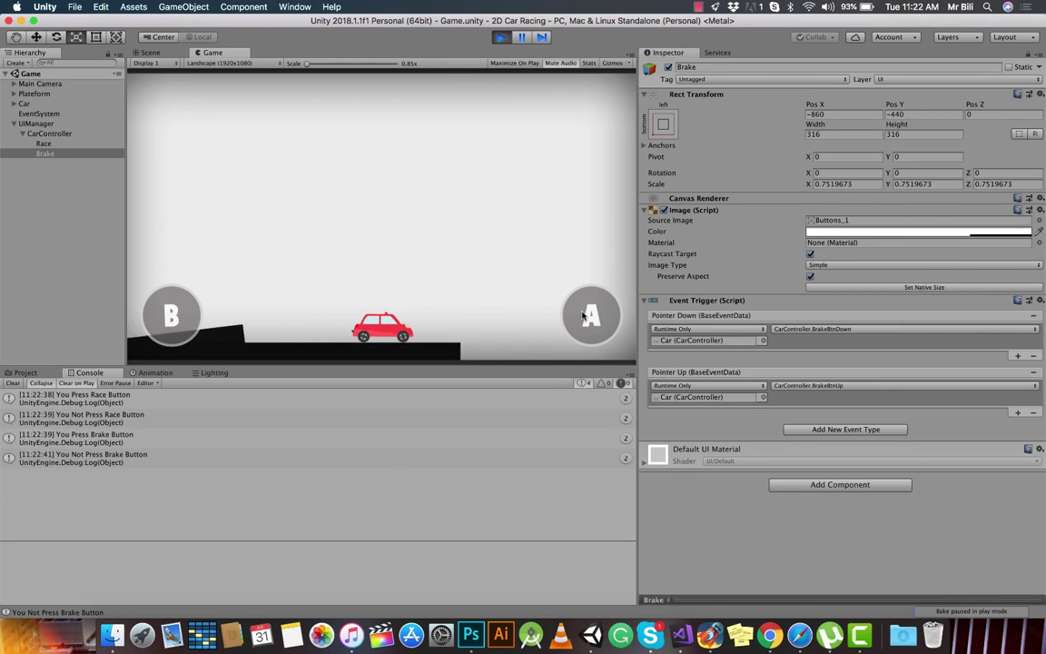
left_click_drag(584, 314, 586, 315)
left_click(507, 37)
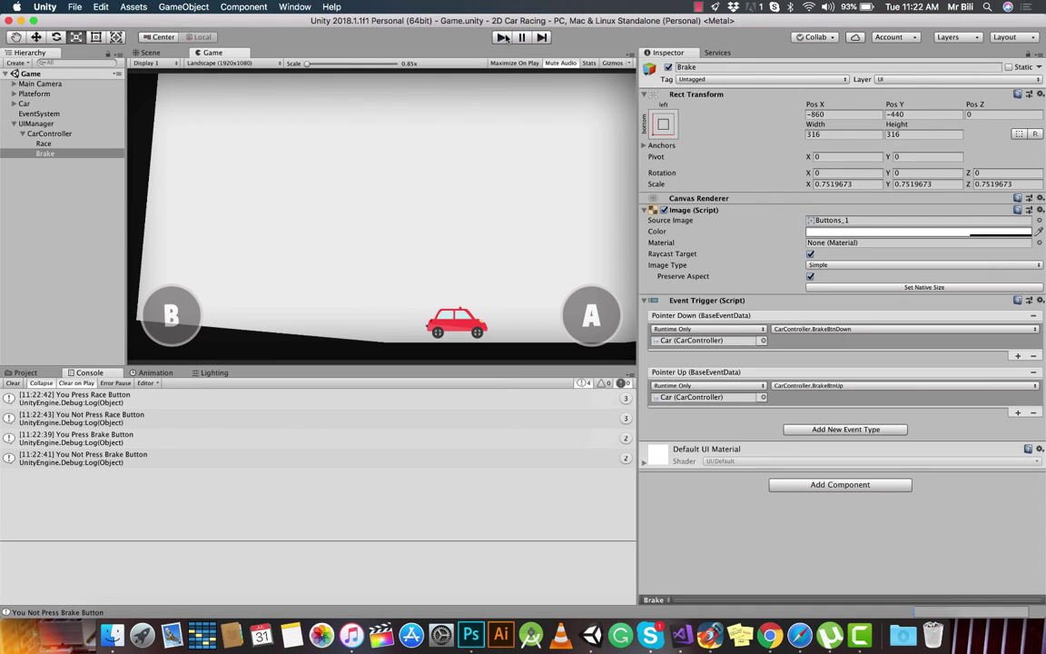